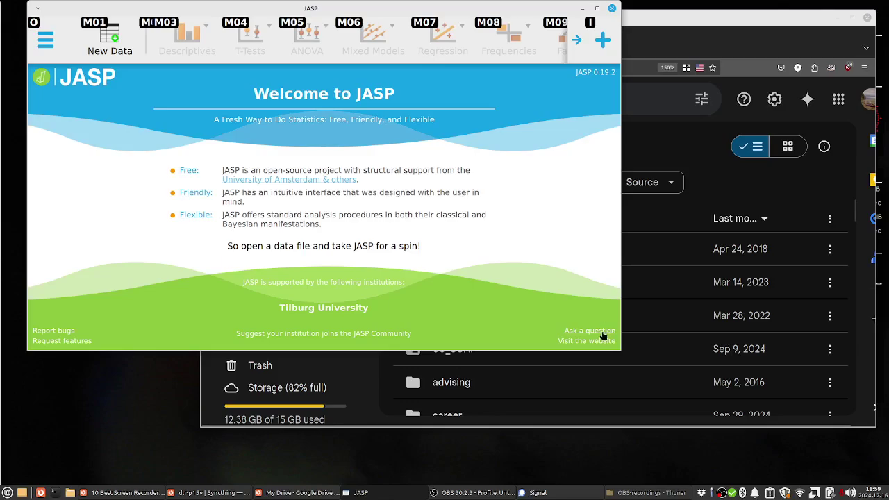
- Enlarge the JASP window and open the recent data file "pun" from the data-for-class folder
left_click_drag(585, 318, 697, 403)
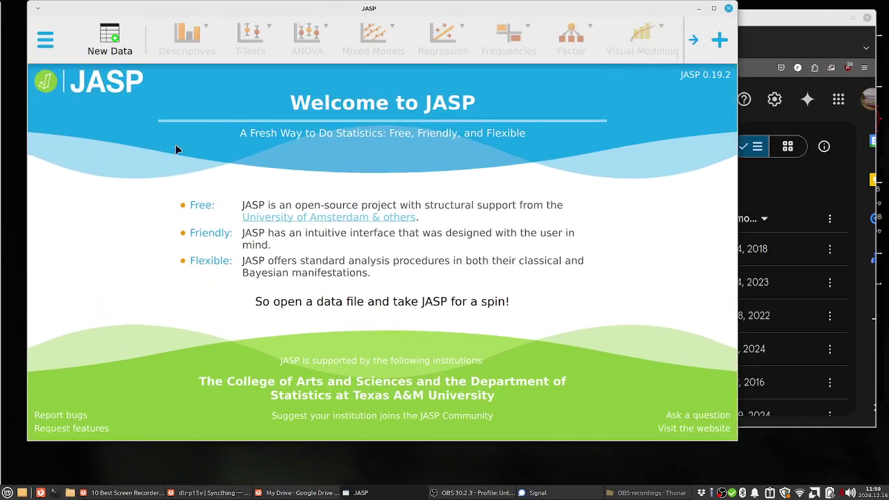
left_click(46, 41)
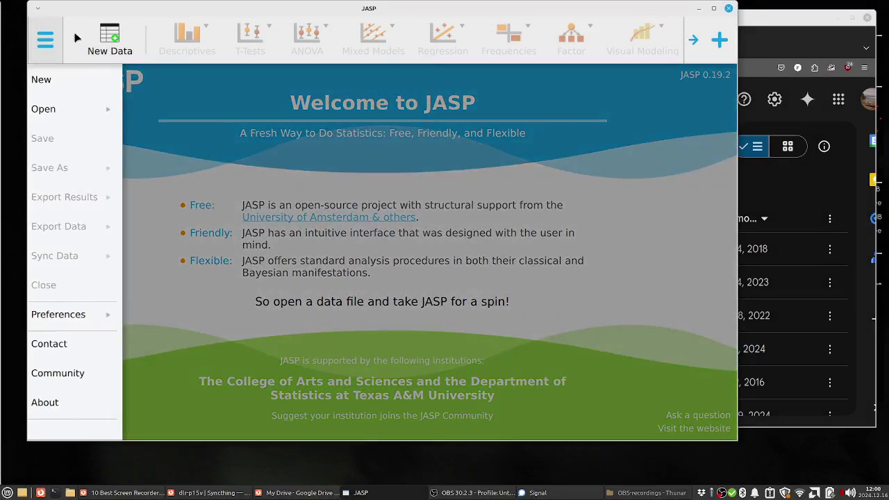
left_click(109, 109)
left_click(281, 170)
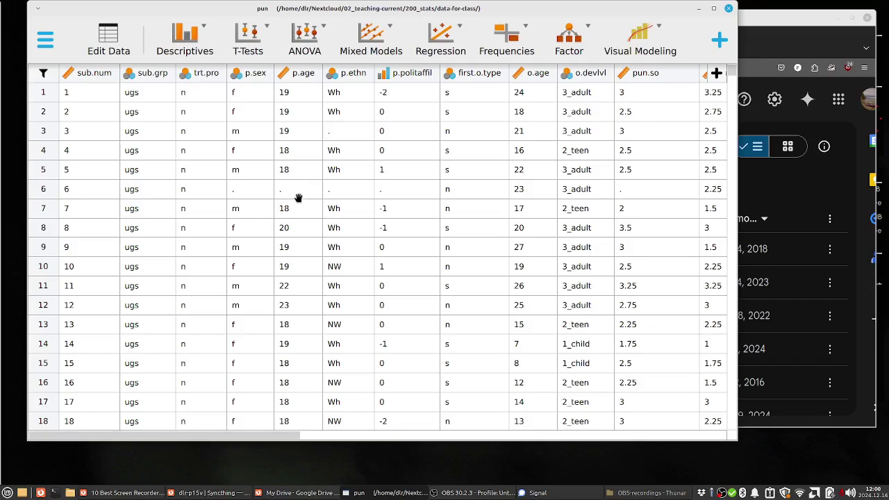
- Start a Descriptive Statistics analysis and add relig.fund as its variable
left_click(190, 46)
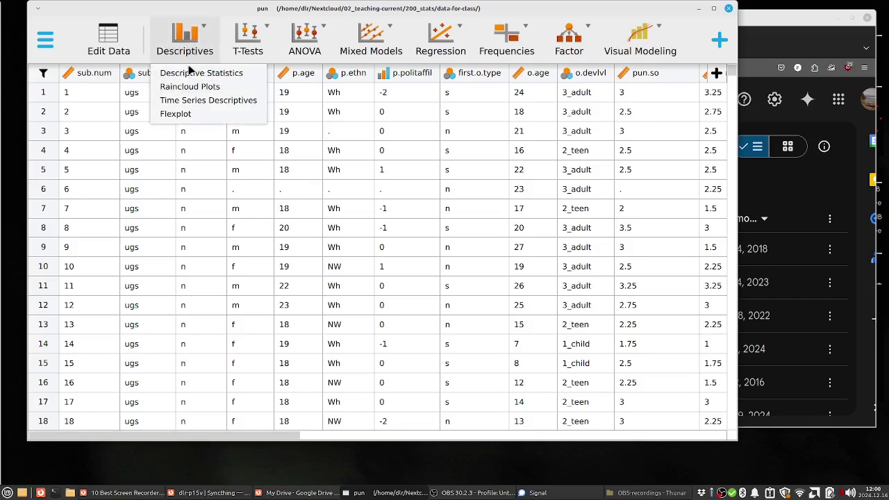
left_click(170, 73)
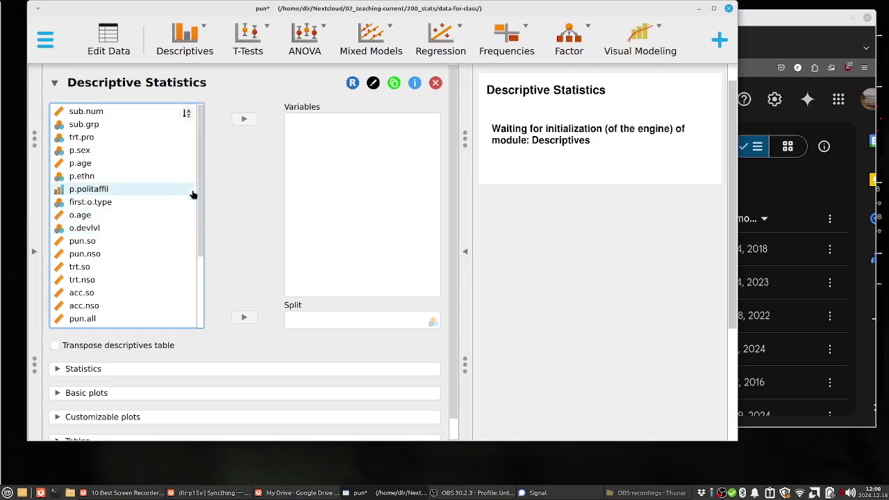
mouse_move(200, 178)
left_mouse_down()
mouse_move(203, 319)
mouse_move(204, 169)
left_mouse_up()
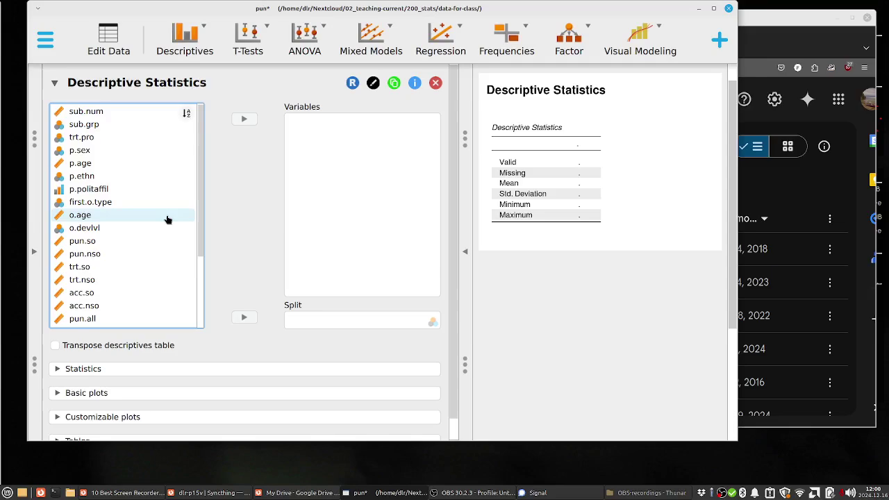
scroll(167, 219, "down", 3)
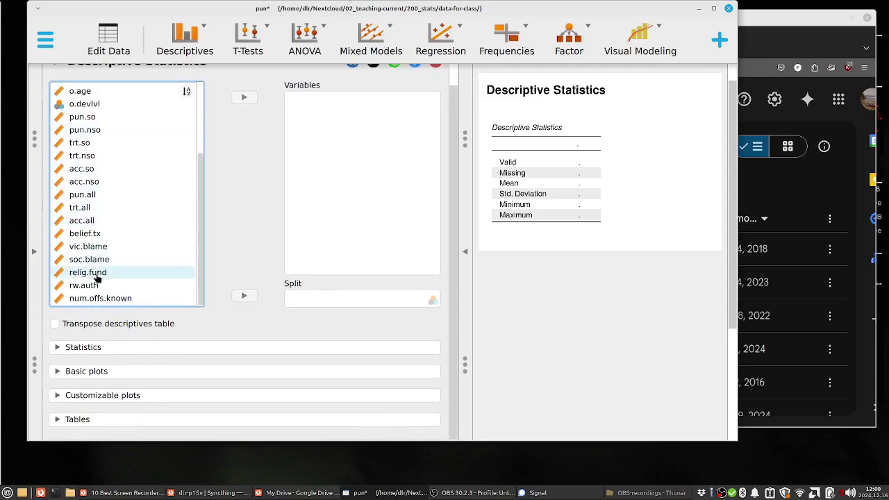
left_click_drag(98, 277, 329, 118)
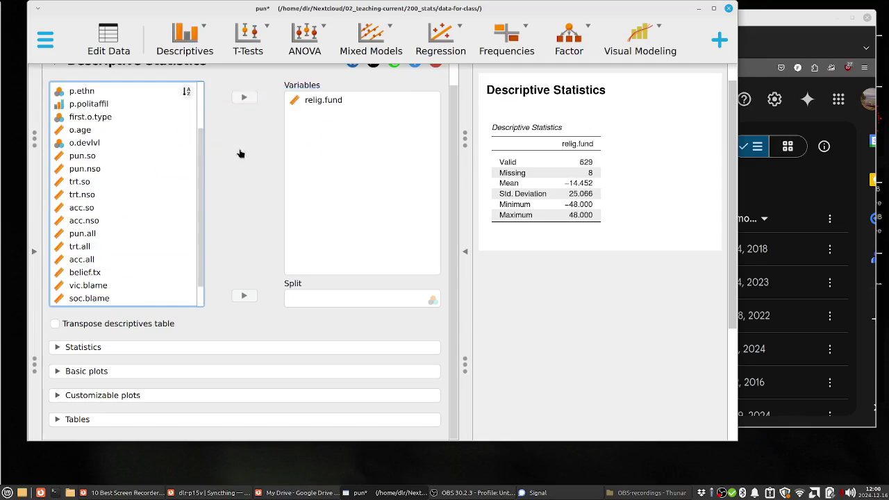
- Split the descriptive statistics by p.politaffil and collapse the analysis options so the results fill the window
scroll(201, 139, "up", 2)
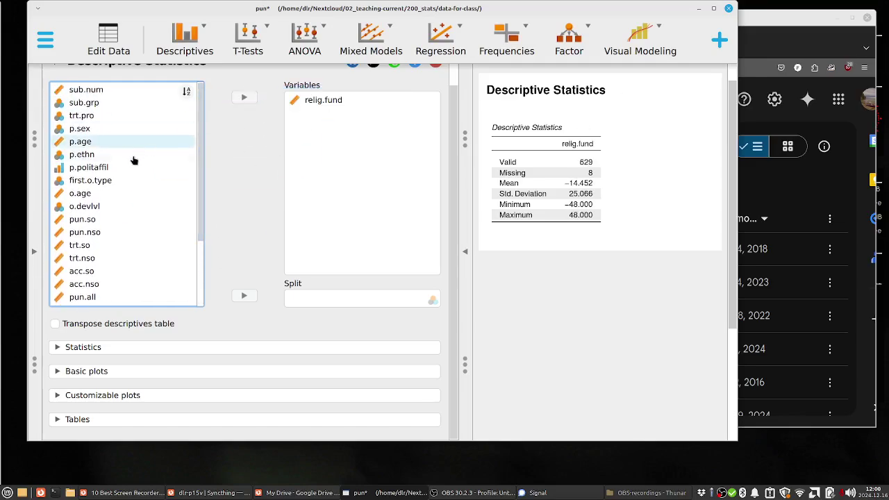
left_click_drag(97, 171, 341, 298)
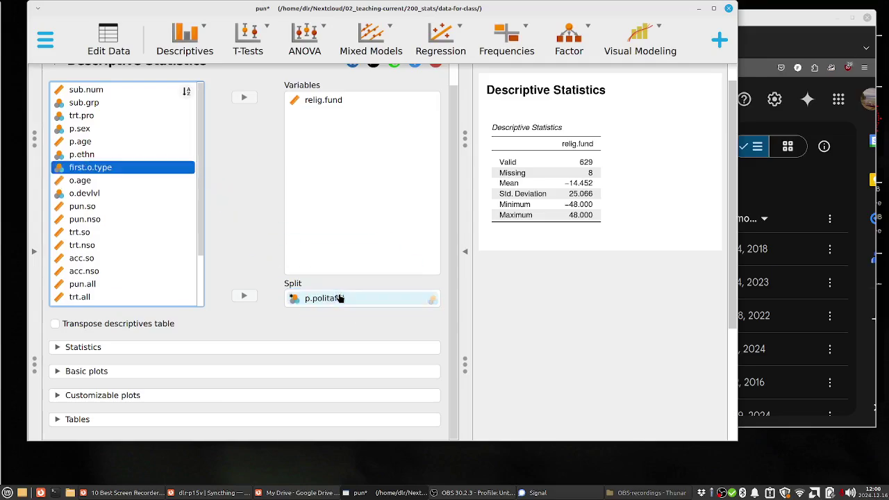
left_click(465, 251)
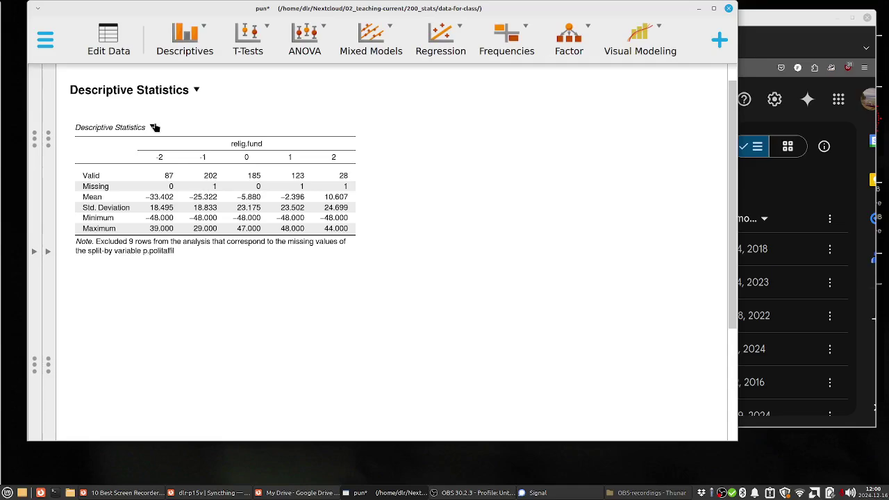
- Switch to Google Drive in Firefox, open the temp folder and create a blank Google Docs document there
key("alt+Tab")
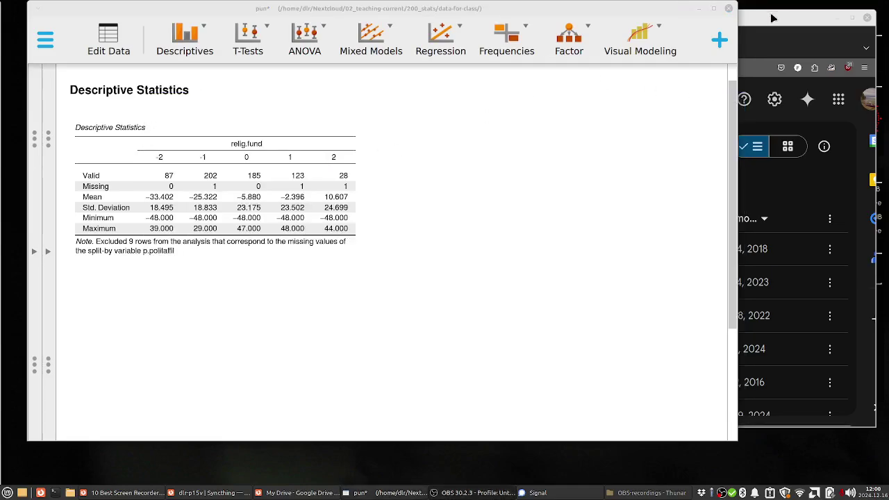
scroll(486, 243, "down", 6)
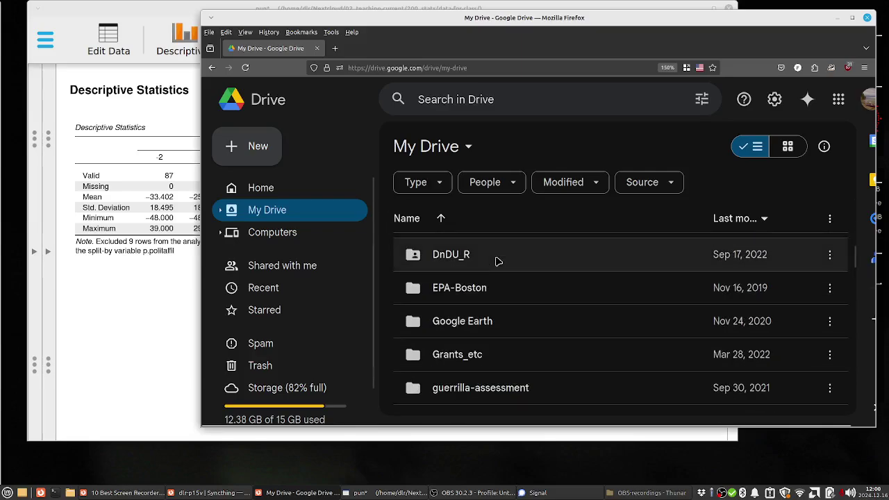
scroll(500, 265, "down", 5)
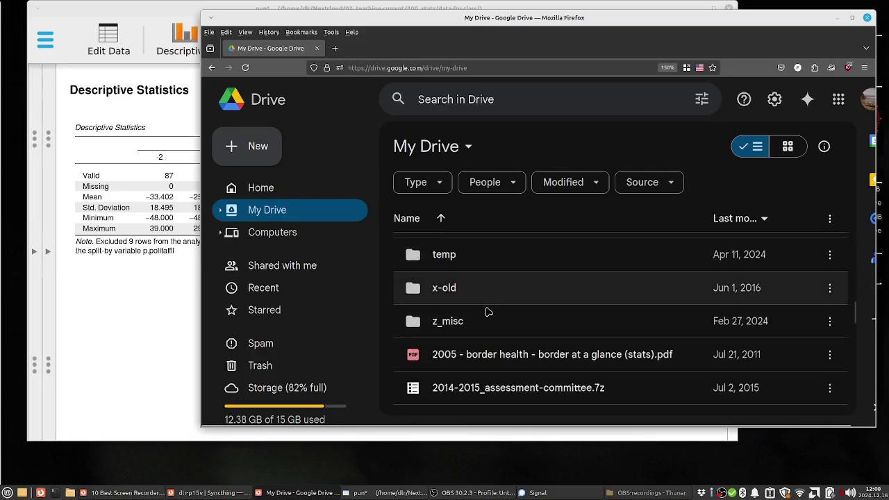
double_click(486, 255)
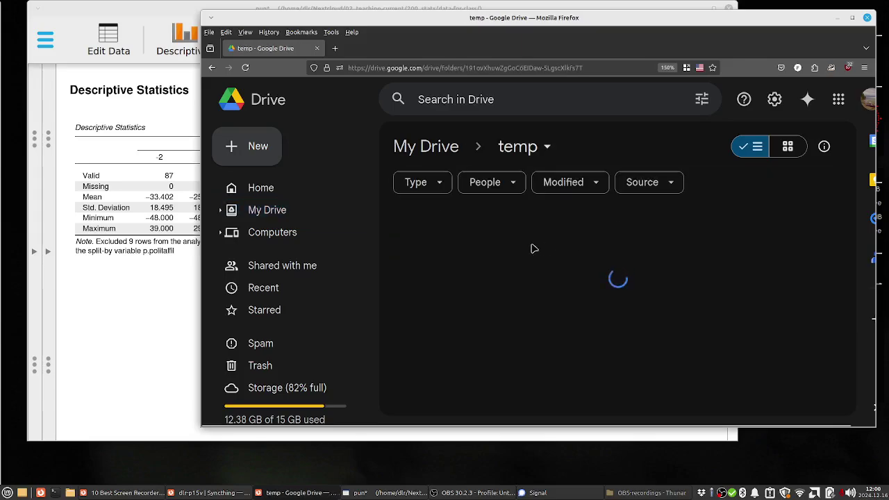
left_click(254, 145)
left_click(294, 229)
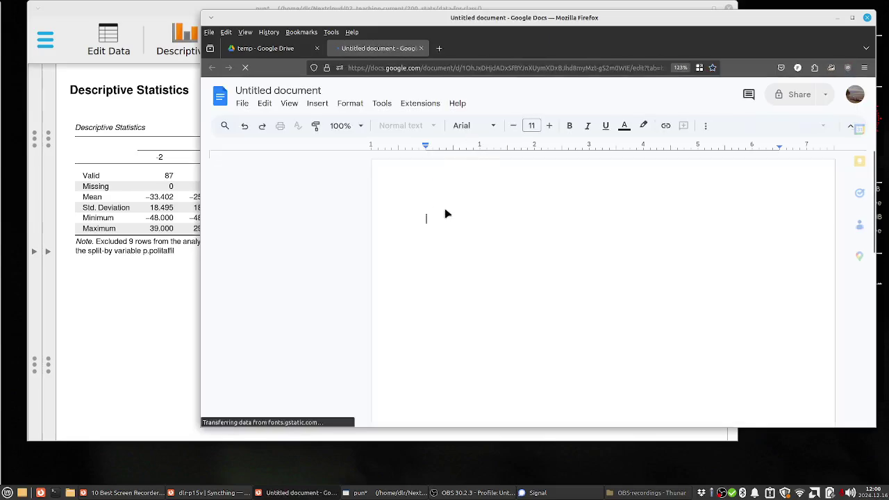
- Enter "My team's project" in the Title style and start a new paragraph below it
type("My team's project")
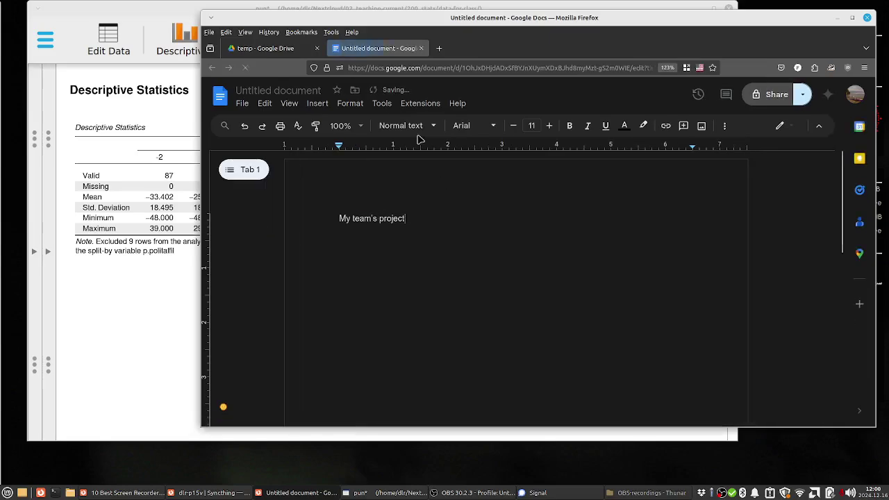
left_click(223, 407)
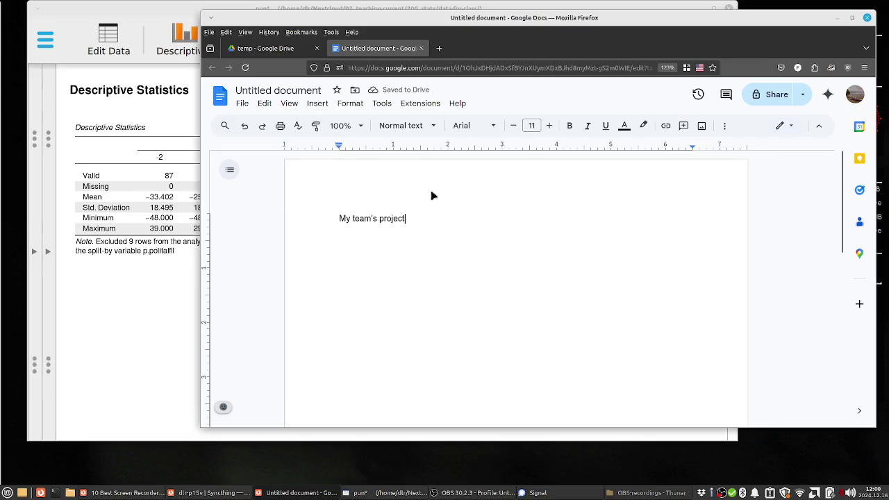
left_click(427, 131)
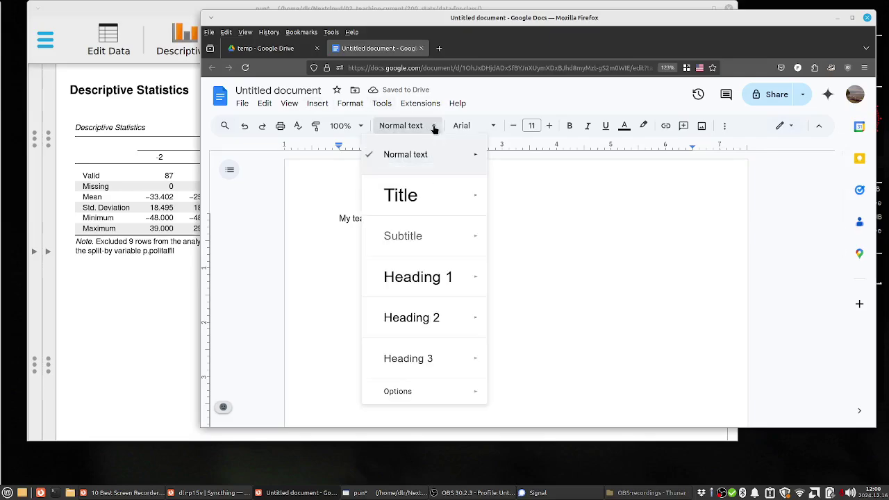
left_click(422, 193)
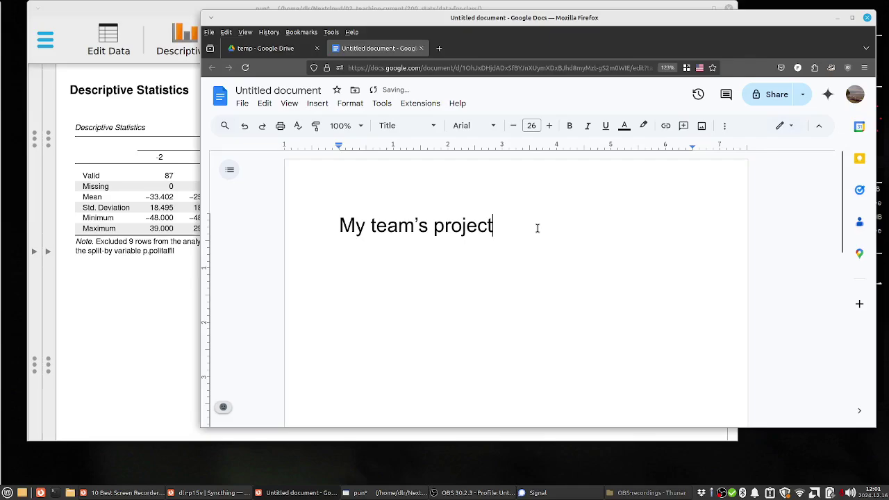
key("Return")
type("Figure 1.")
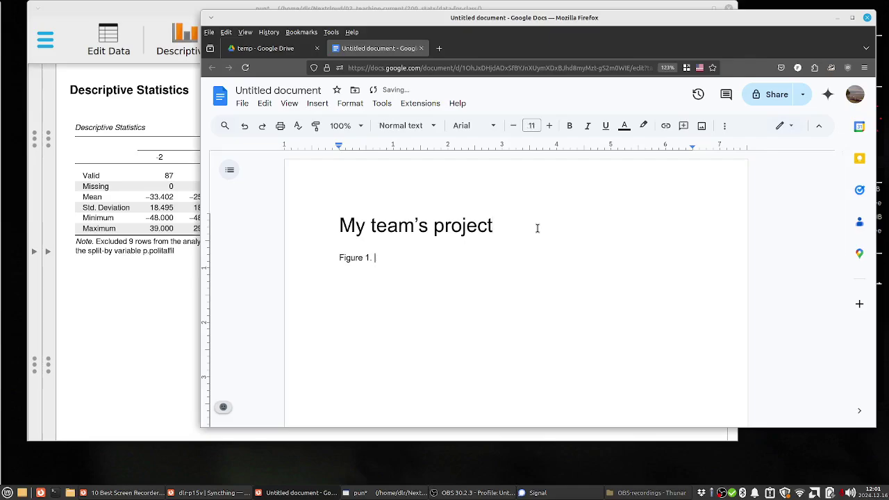
key("BackSpace")
key("BackSpace")
key("BackSpace")
key("BackSpace")
key("BackSpace")
key("BackSpace")
key("BackSpace")
- Below the title, enter the line "A;lskdjf;alsdjkf" and the caption "Table 1. Descriptive statistics of religious fundamentalism (relig.fund) by political affiliation (p.politaffil)"
type("a;lskdjf;alsdjkf")
key("Return")
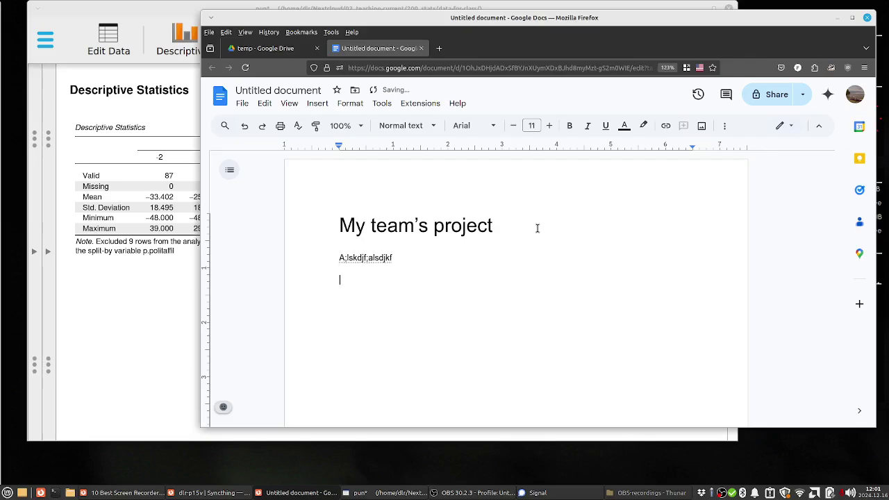
type("Table 1. Descriptive statistics of")
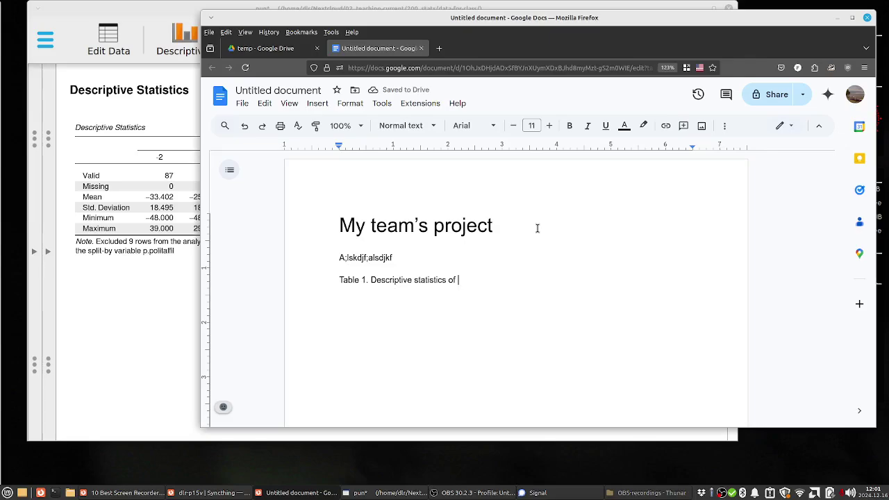
type("religious")
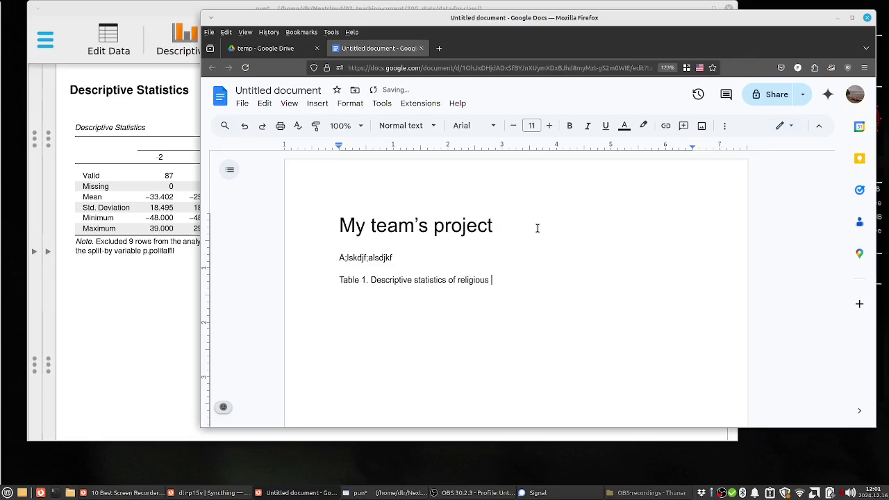
type(" fundamentalism (relig.fund) by political affiliation")
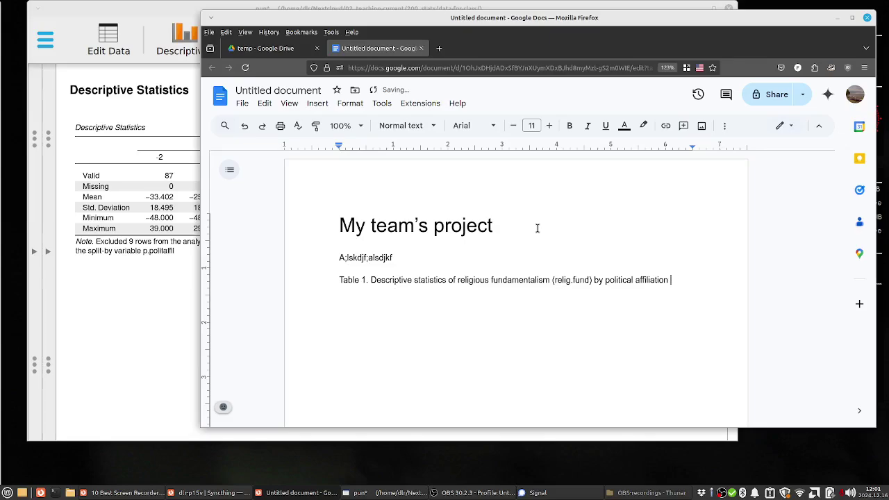
type("poli")
type("taffil)")
key("Return")
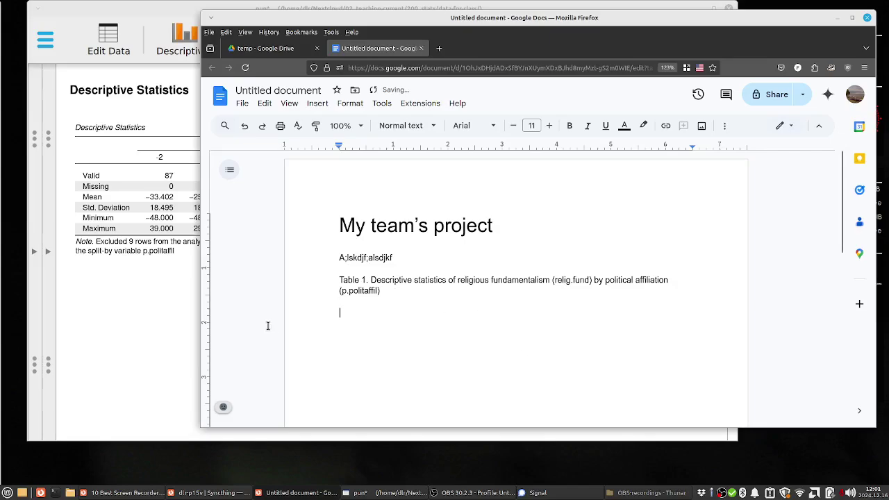
- Switch to JASP and copy the Descriptive Statistics table of relig.fund from the results
key("alt+Tab")
left_click(135, 32)
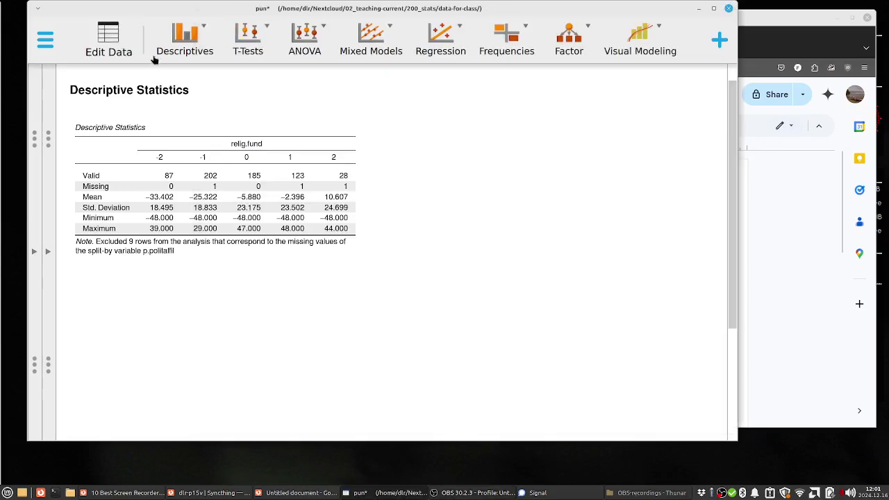
left_click(153, 128)
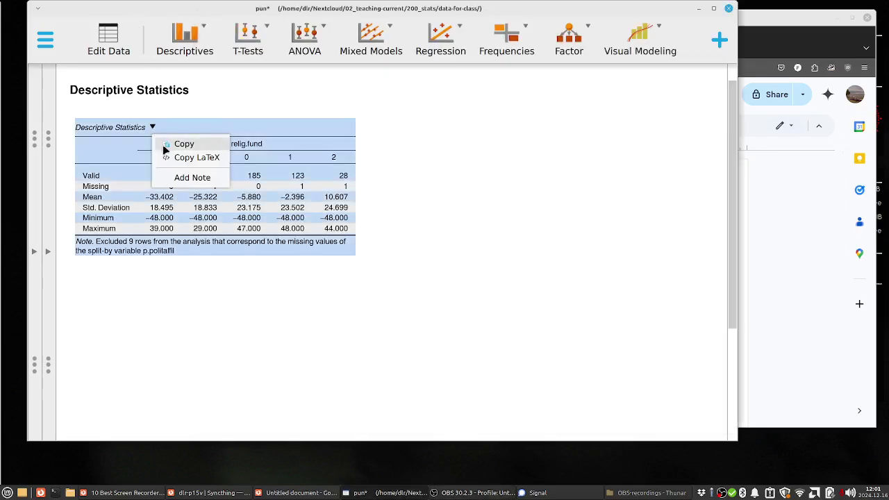
left_click(167, 144)
- Try pasting the copied descriptive statistics table below the Table 1 caption in the Google Docs document, and undo the paste
left_click(764, 42)
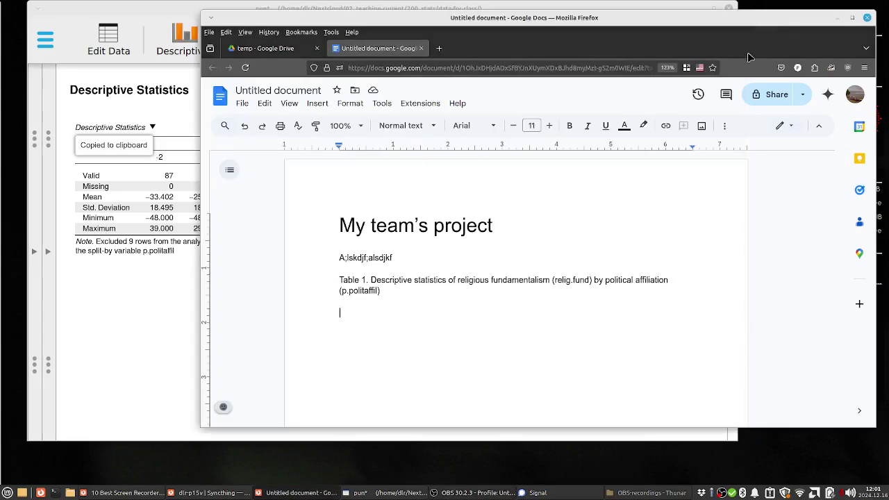
right_click(369, 306)
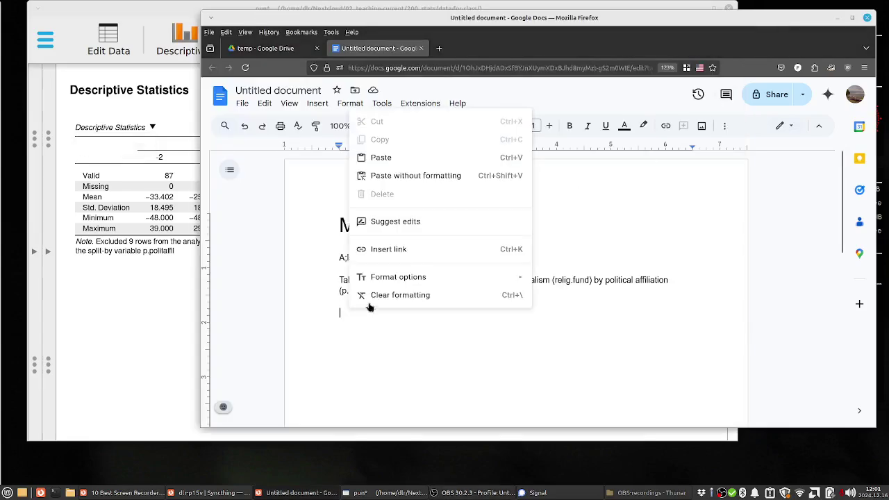
left_click(381, 158)
left_click(650, 304)
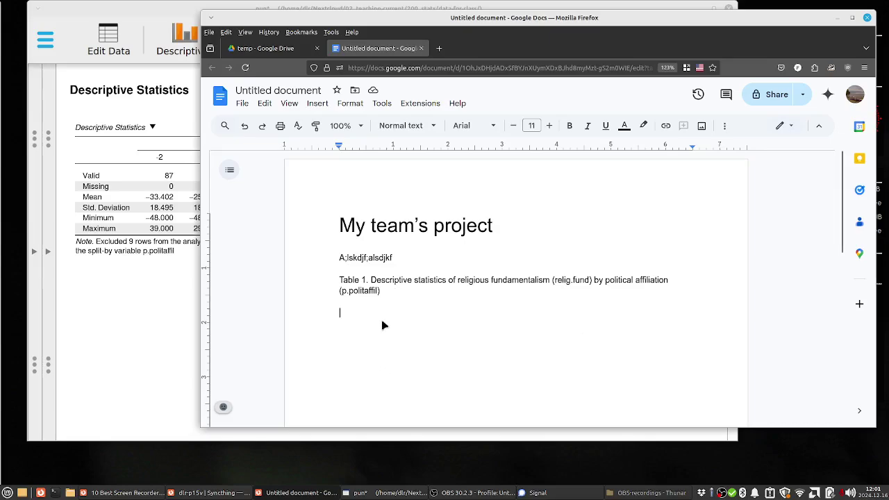
key("ctrl+v")
scroll(479, 369, "up", 3)
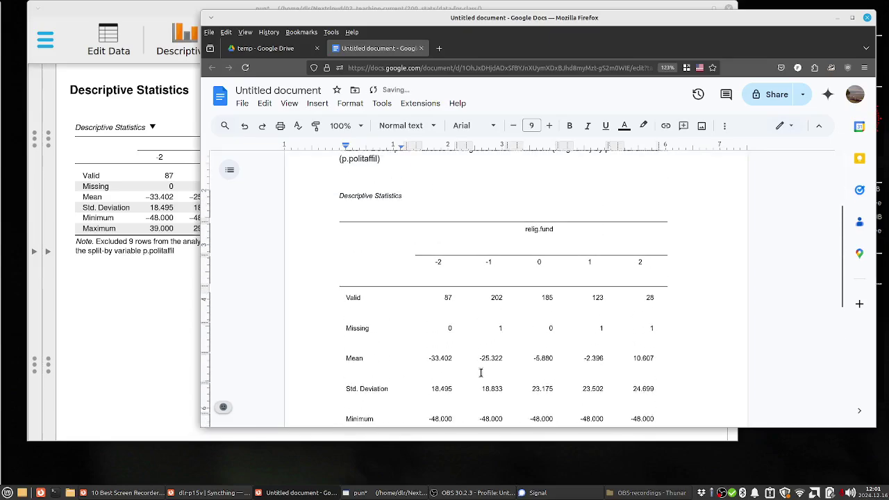
left_click(461, 263)
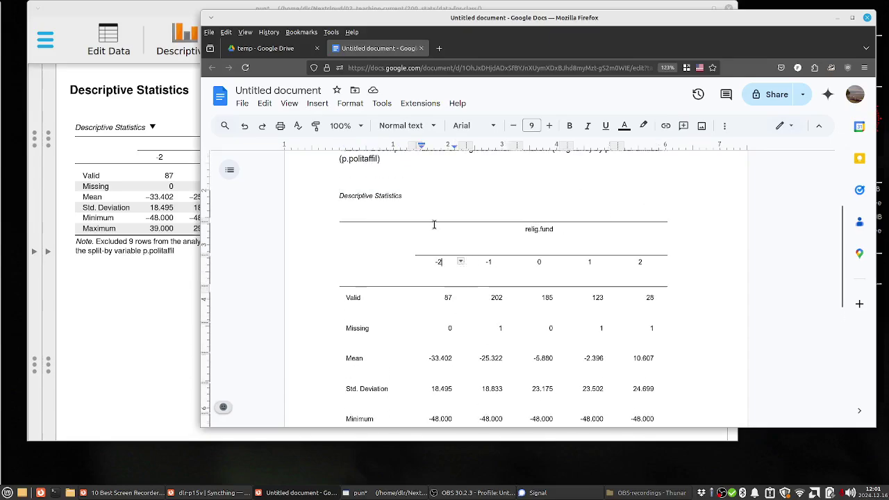
key("ctrl+z")
scroll(424, 227, "up", 3)
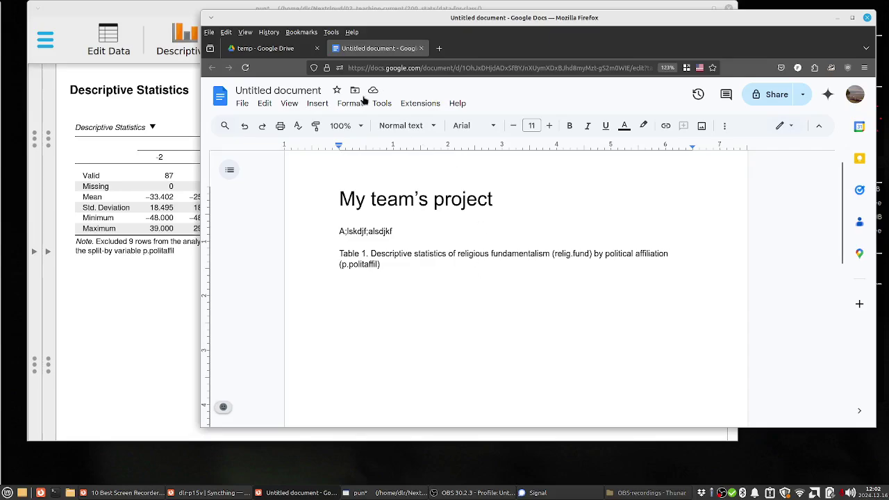
- Create a new Google Sheets spreadsheet from the temp folder in Drive and paste the copied descriptive statistics table at cell C4
left_click(262, 48)
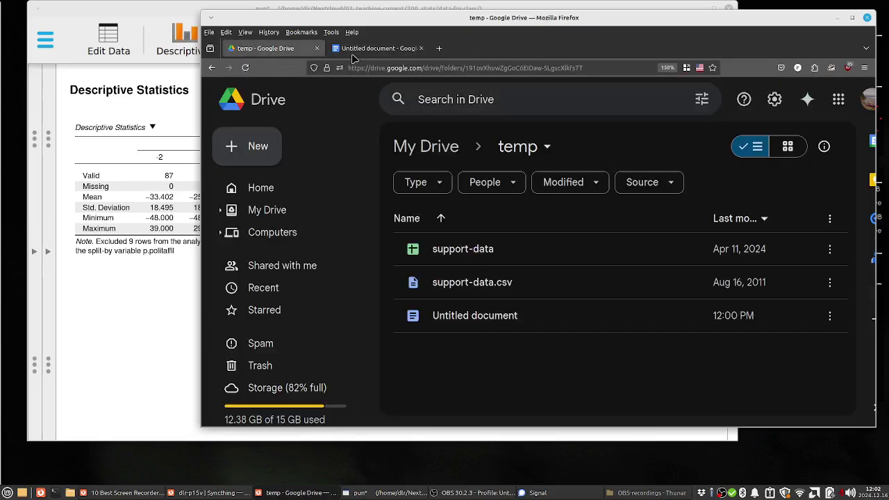
left_click(250, 147)
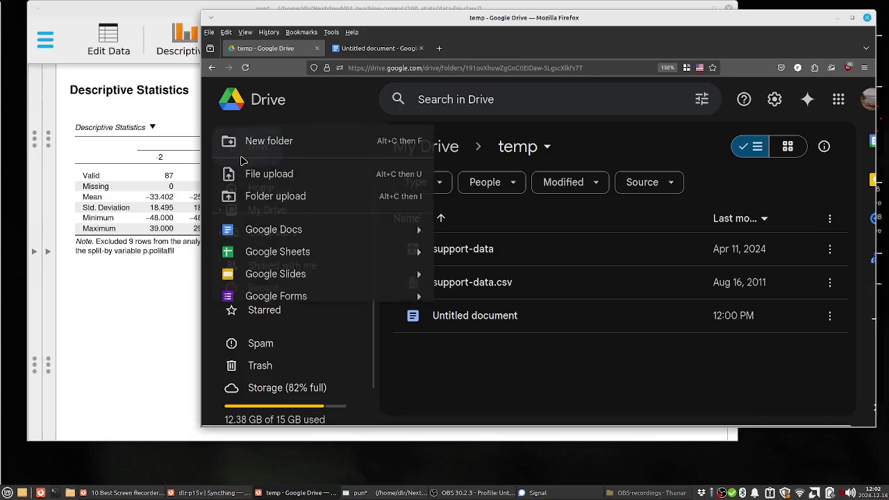
left_click(286, 254)
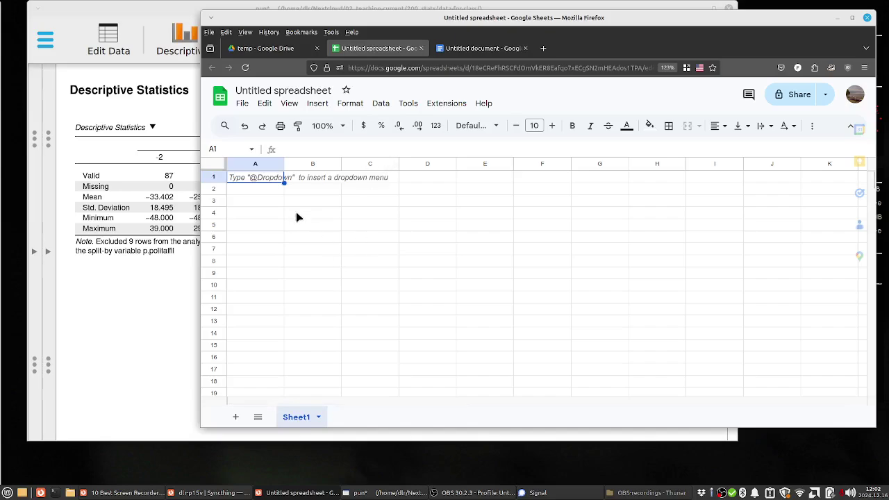
left_click(350, 220)
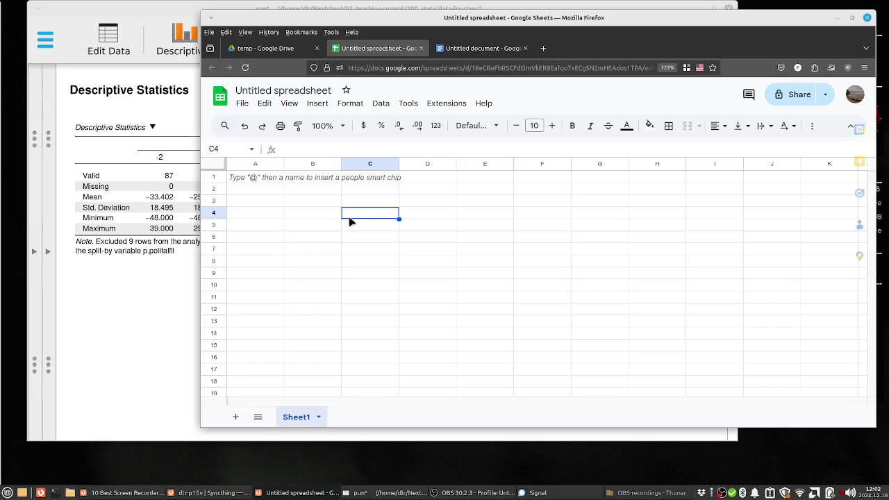
key("ctrl+v")
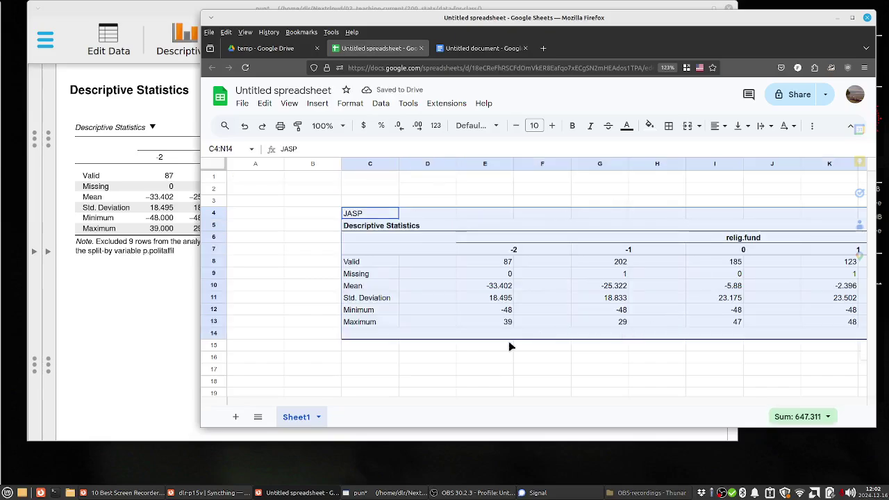
left_click(503, 354)
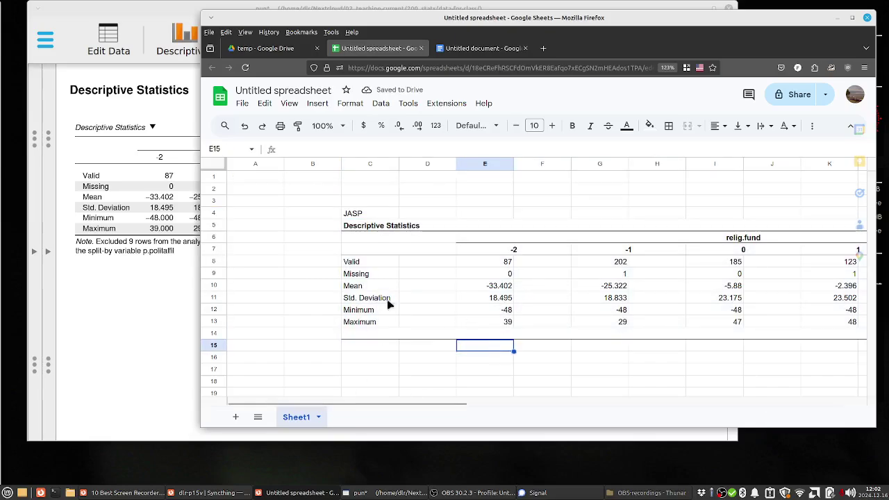
- Maximize and enlarge the spreadsheet view, and delete rows 4 and 5 holding the "JASP" and "Descriptive Statistics" headings
left_click(854, 19)
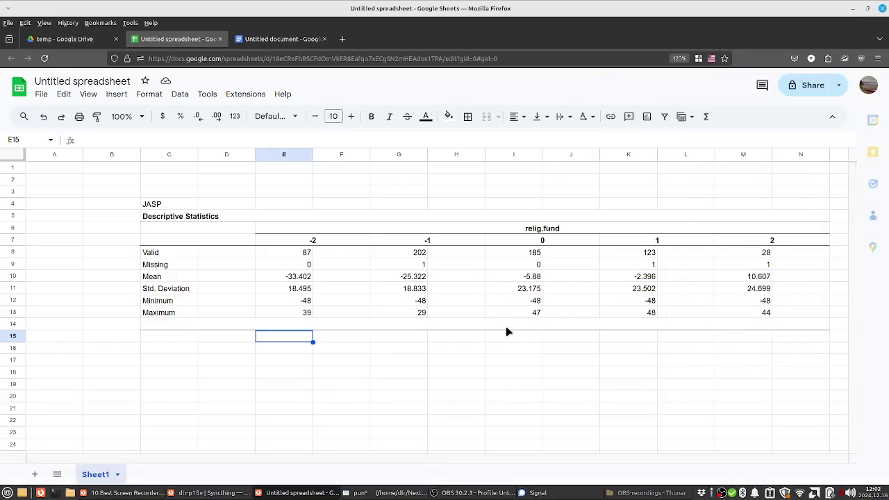
key("ctrl+plus")
key("ctrl+plus")
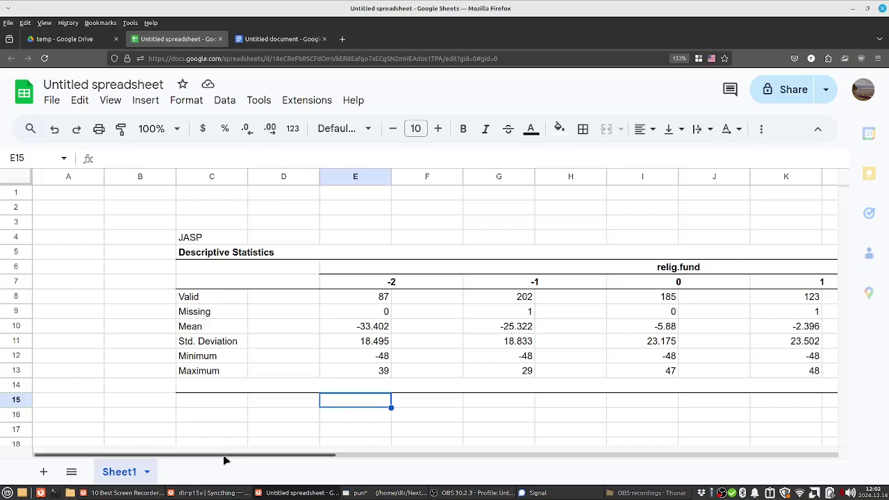
left_click_drag(223, 459, 250, 468)
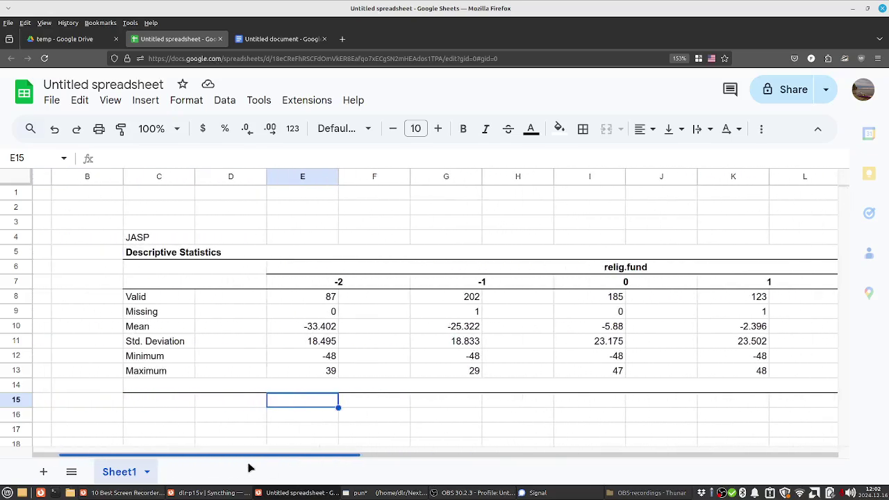
left_click(382, 299)
left_click(313, 265)
left_click(300, 252)
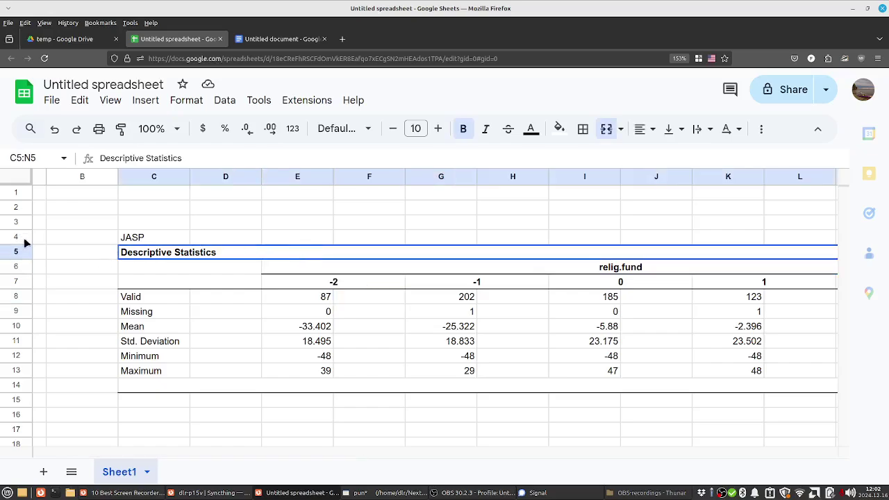
left_click_drag(25, 238, 19, 258)
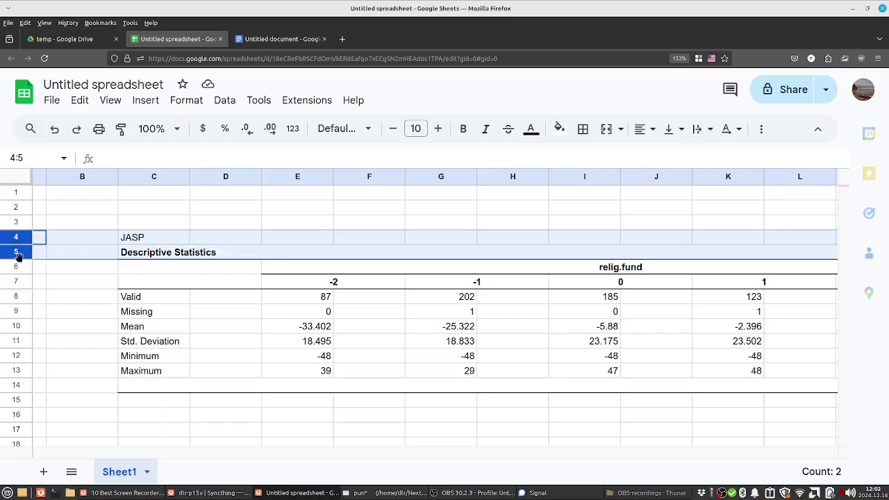
right_click(18, 258)
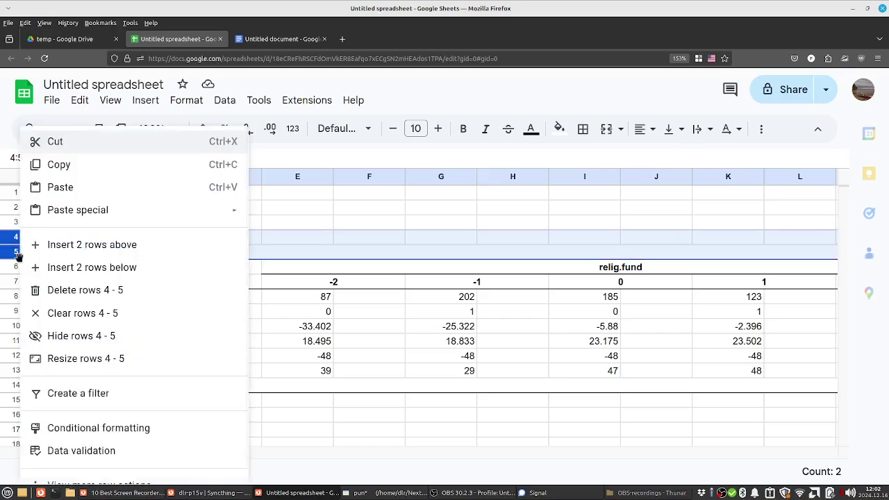
left_click(70, 295)
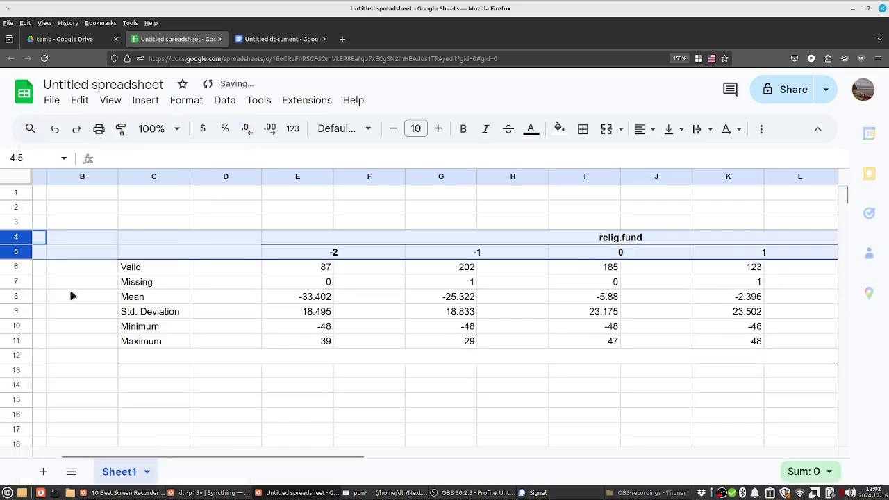
- Check the Table 1 caption in the document for the variable name, and delete the relig.fund heading row from the spreadsheet
left_click(449, 237)
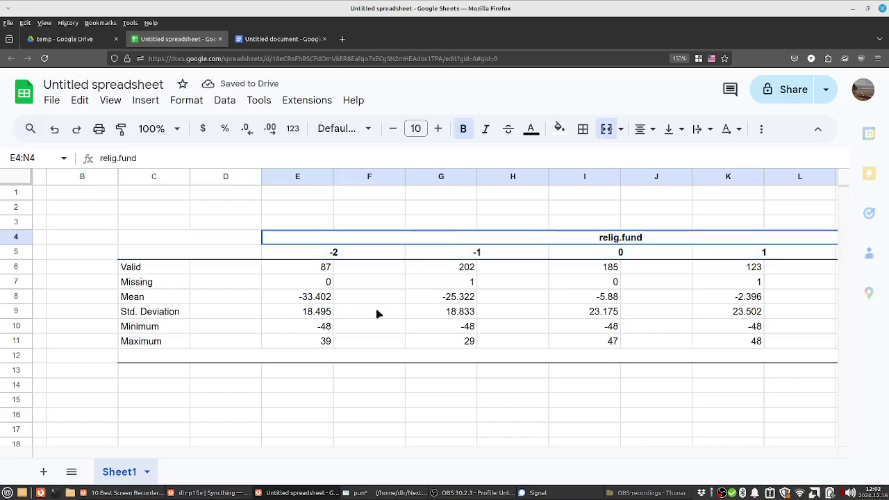
left_click(18, 237)
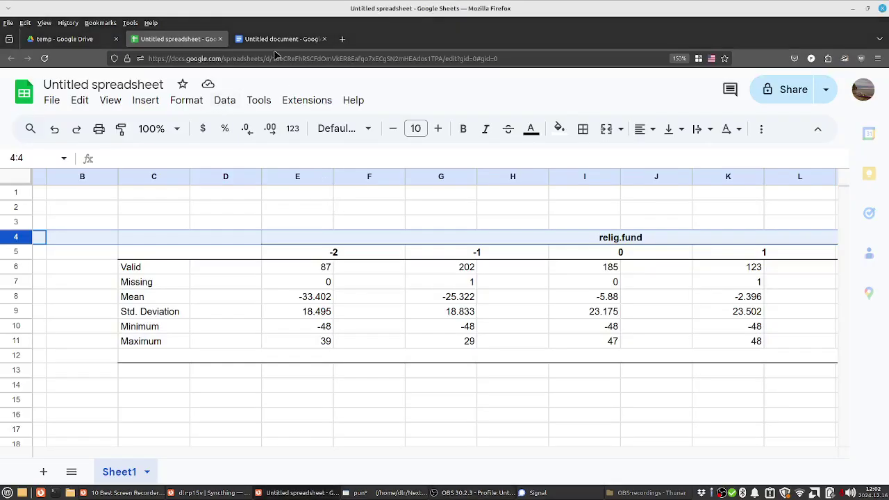
left_click(277, 40)
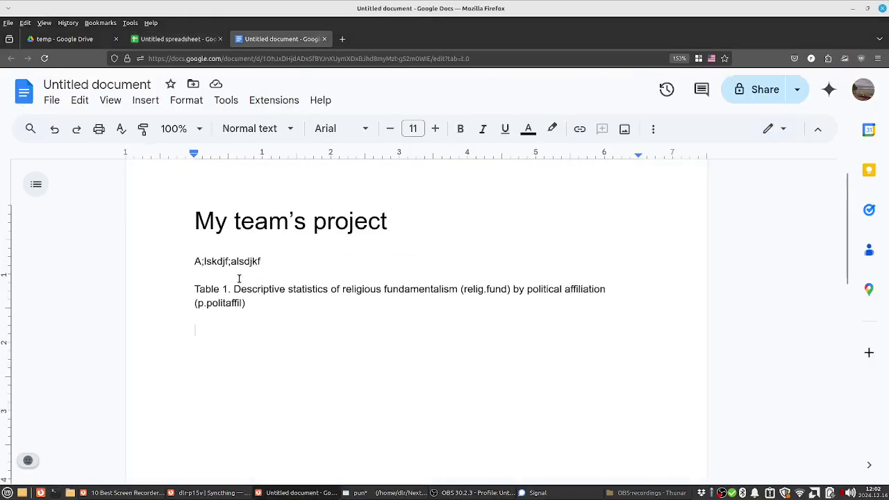
left_click_drag(343, 289, 382, 314)
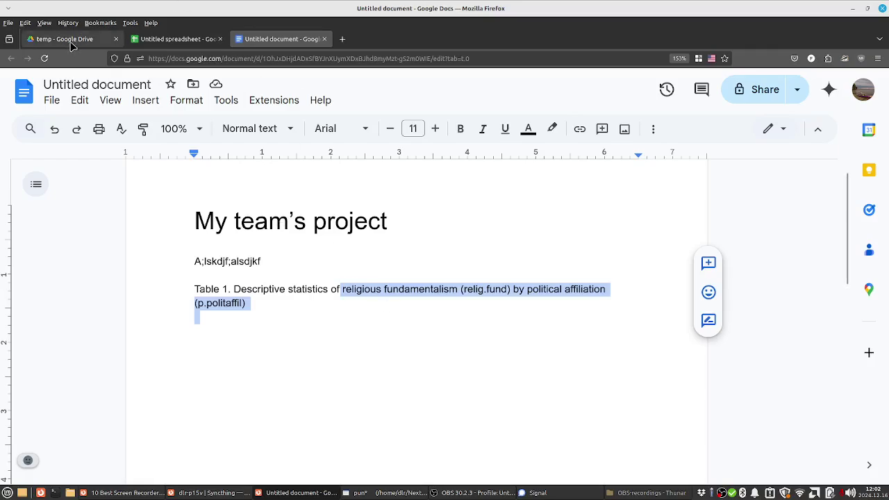
mouse_move(159, 40)
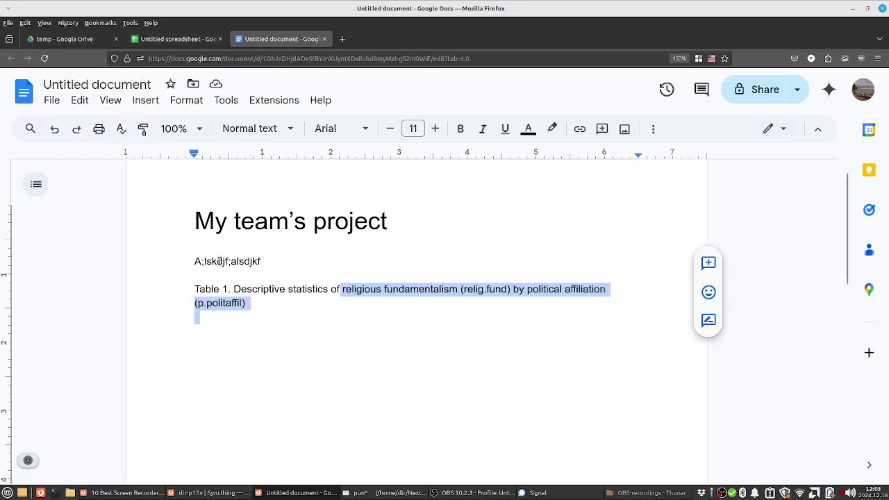
left_click(175, 39)
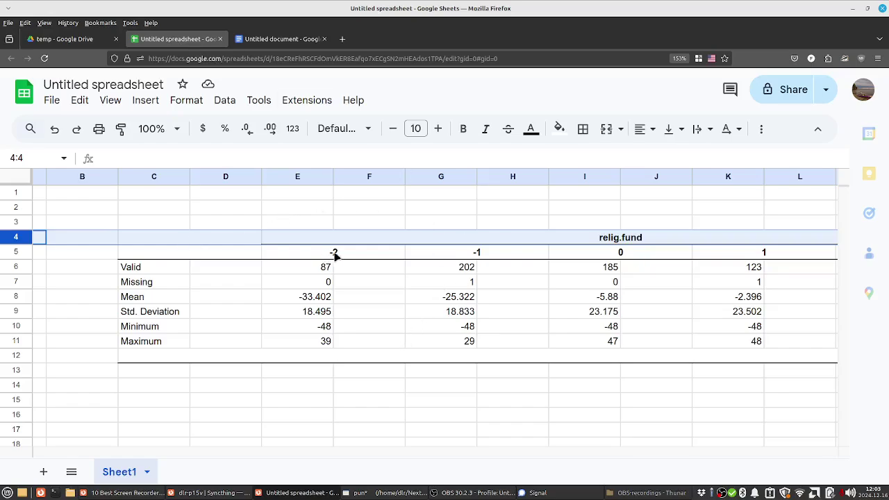
right_click(24, 239)
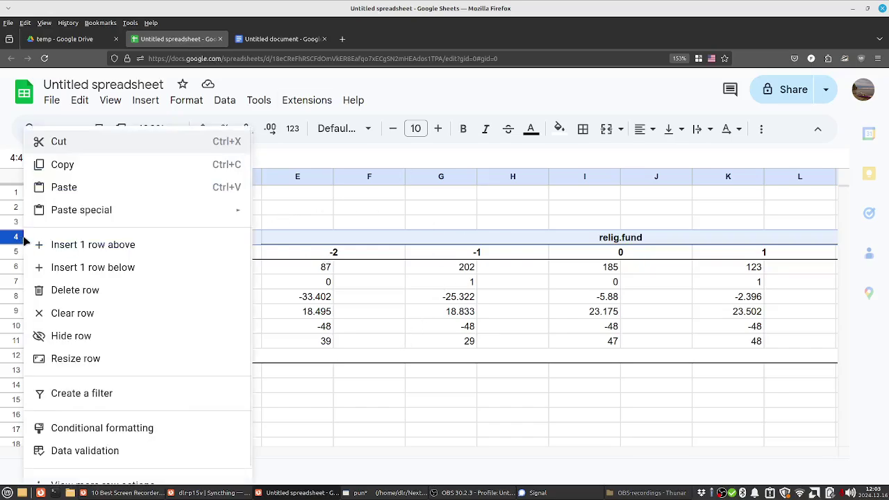
left_click(78, 292)
left_click(493, 281)
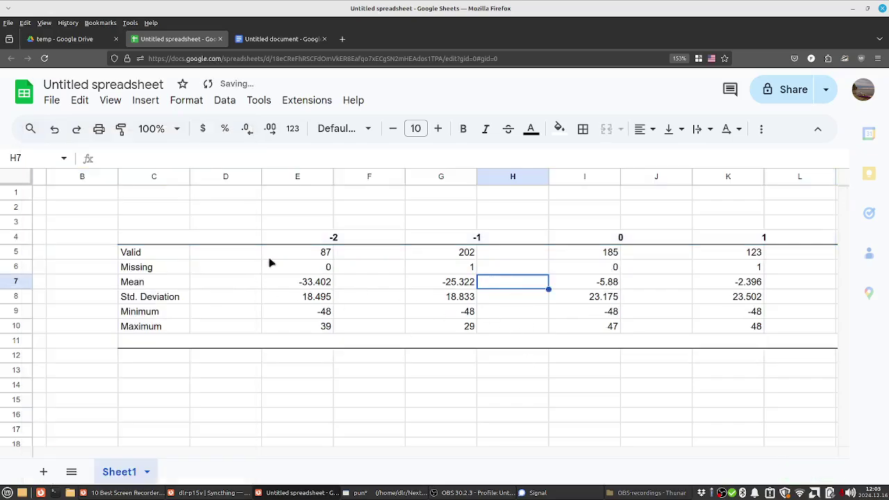
- Delete the empty spacer column F beside the values of group -2
left_click(309, 241)
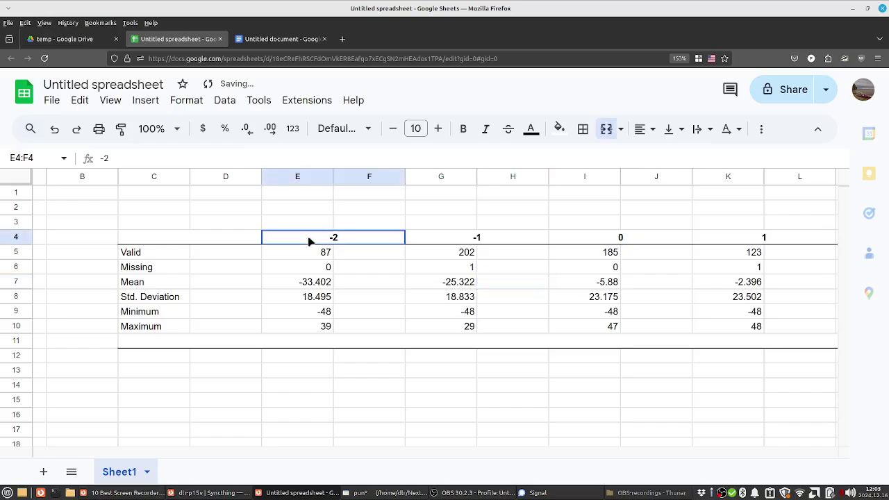
left_click(369, 282)
left_click(350, 241)
left_click(357, 176)
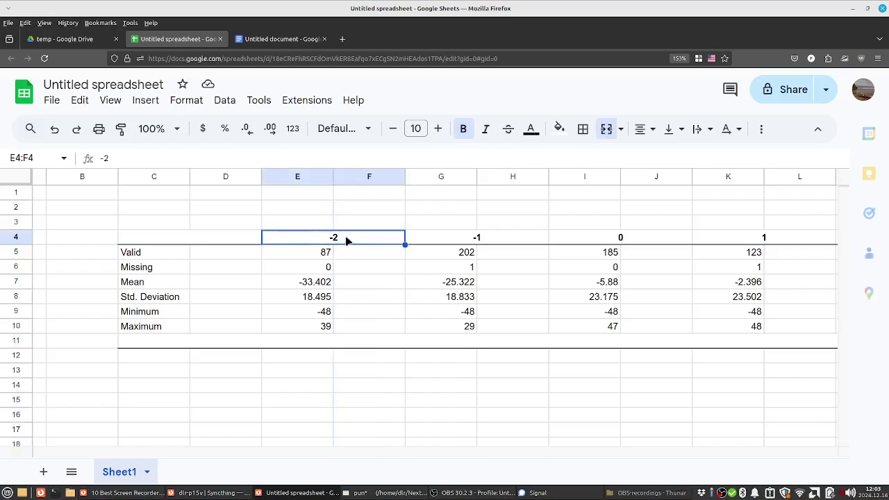
left_click(354, 177)
right_click(354, 177)
left_click(395, 290)
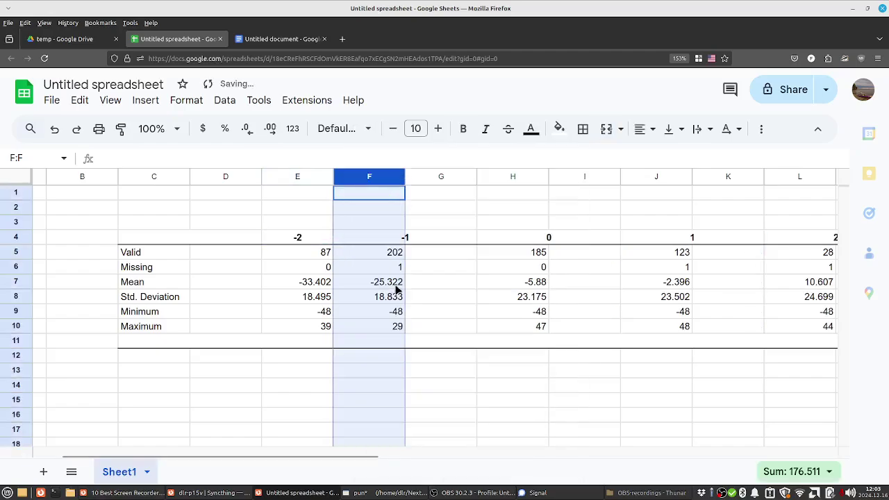
- Delete the remaining empty spacer columns beside groups -1, 0, 1 and 2 and beside the row labels
left_click(439, 177)
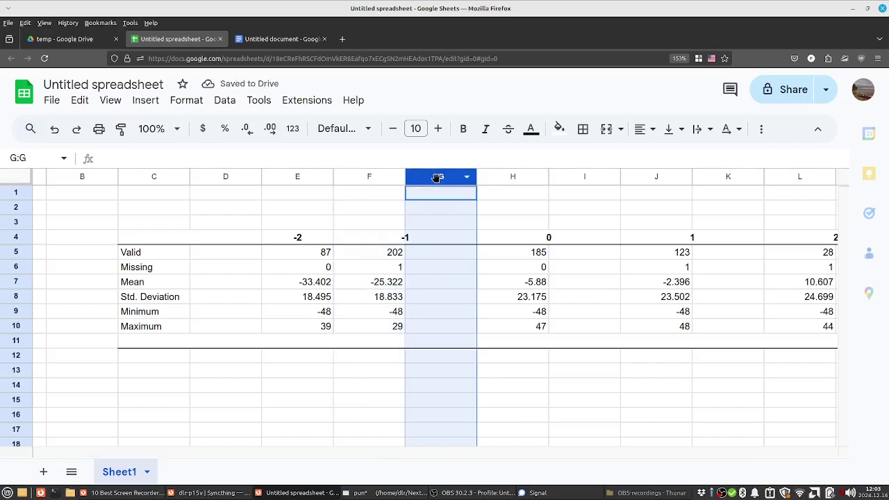
key("ctrl+alt+minus")
left_click(511, 178)
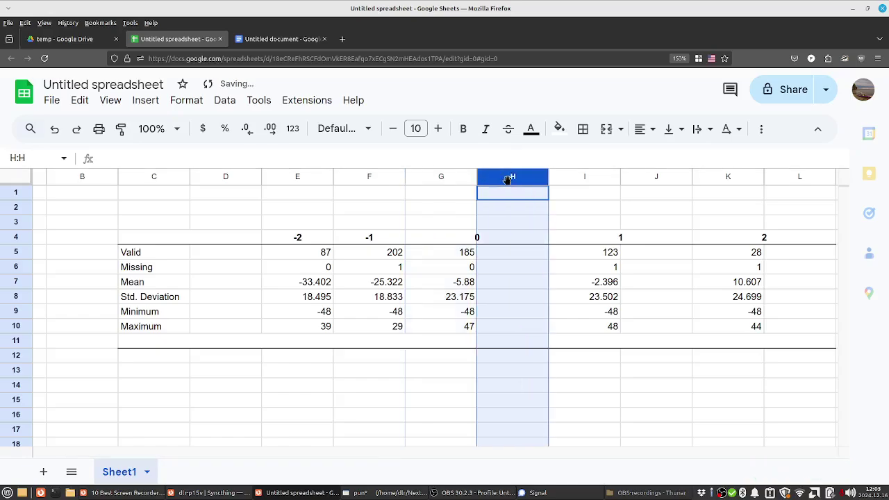
left_click(572, 179)
key("ctrl+alt+minus")
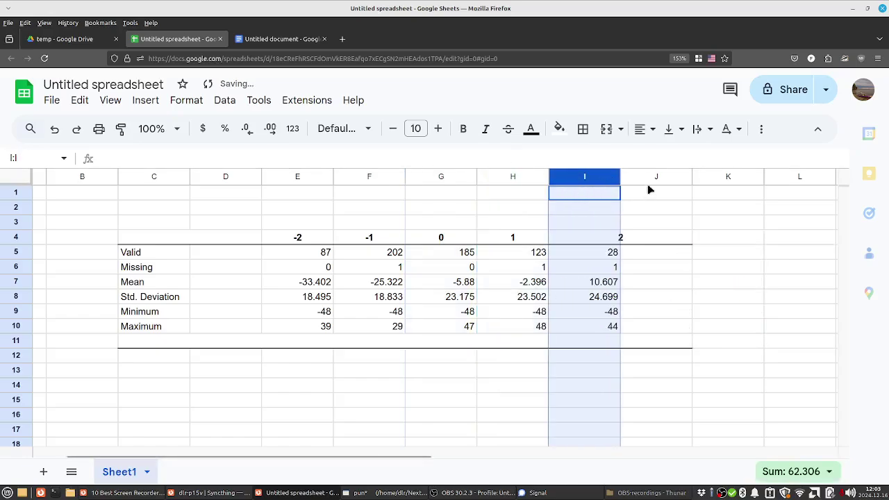
left_click(644, 179)
left_click(221, 177)
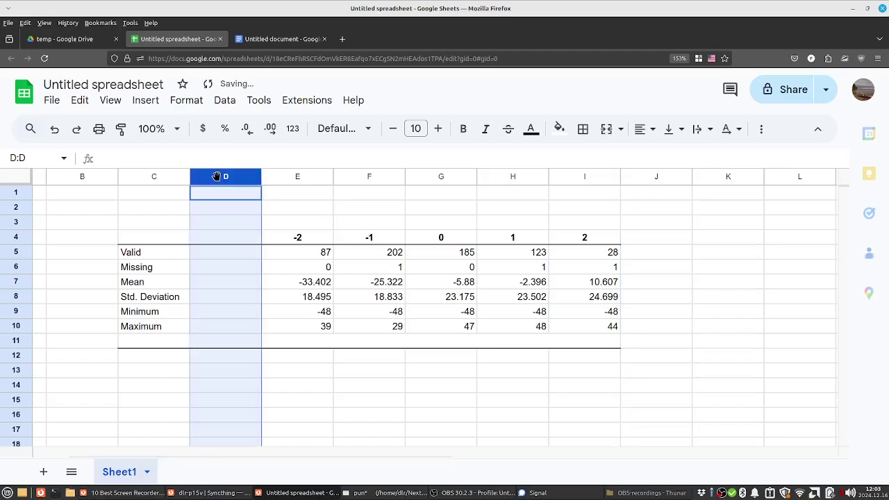
key("ctrl+alt+minus")
left_click(196, 296)
left_click(284, 296)
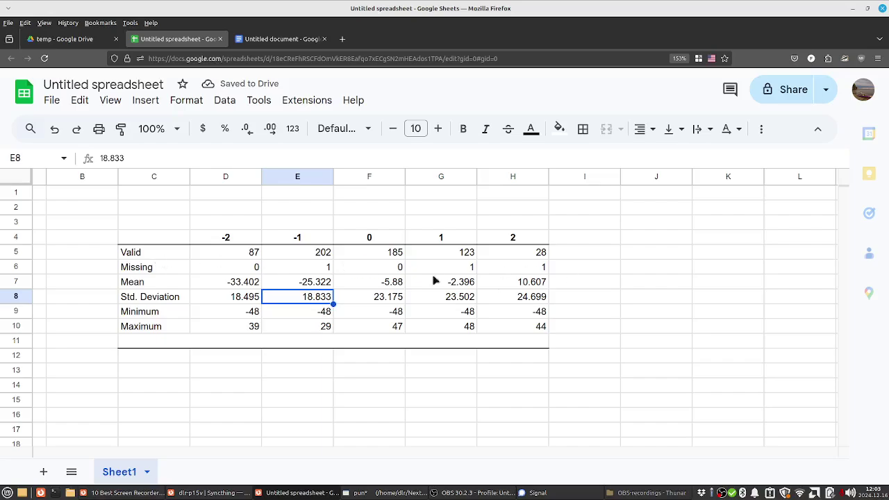
- Delete the Missing row from the descriptive statistics table
left_click(142, 254)
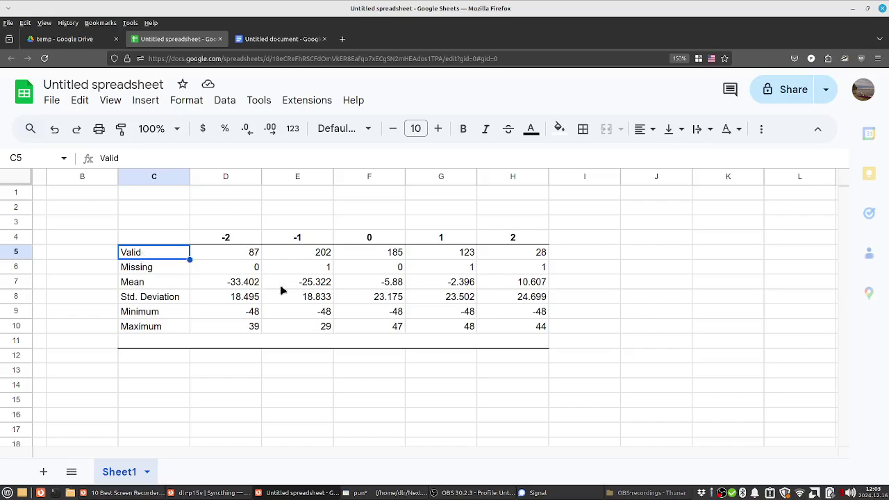
left_click(16, 267)
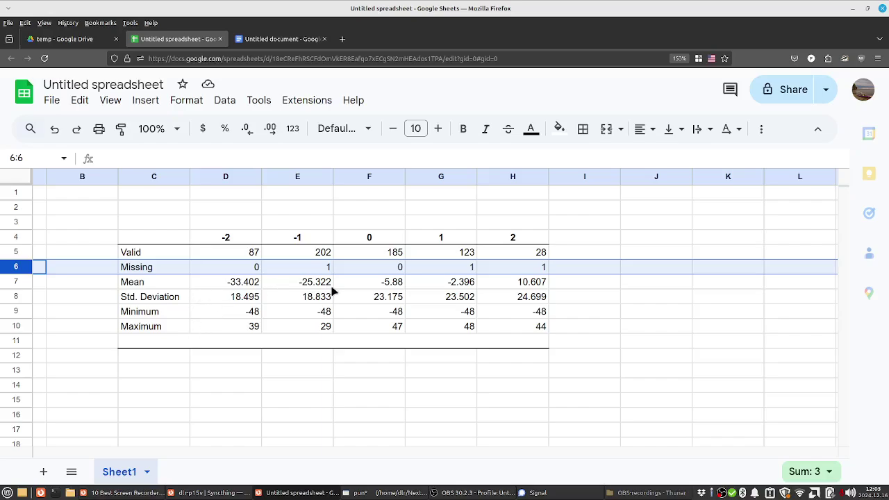
right_click(16, 269)
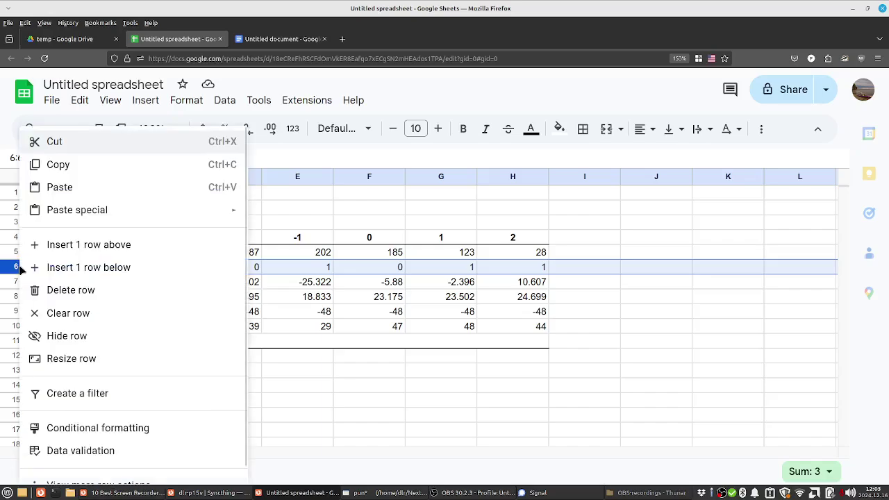
left_click(76, 290)
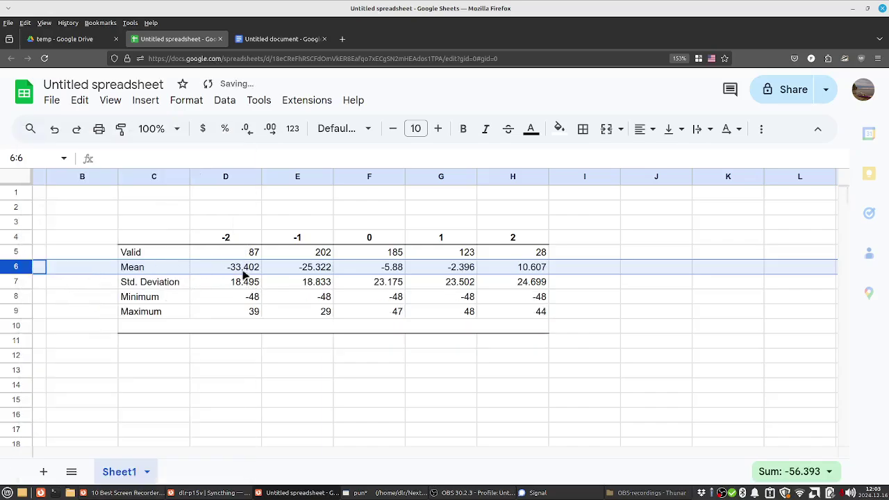
left_click(202, 286)
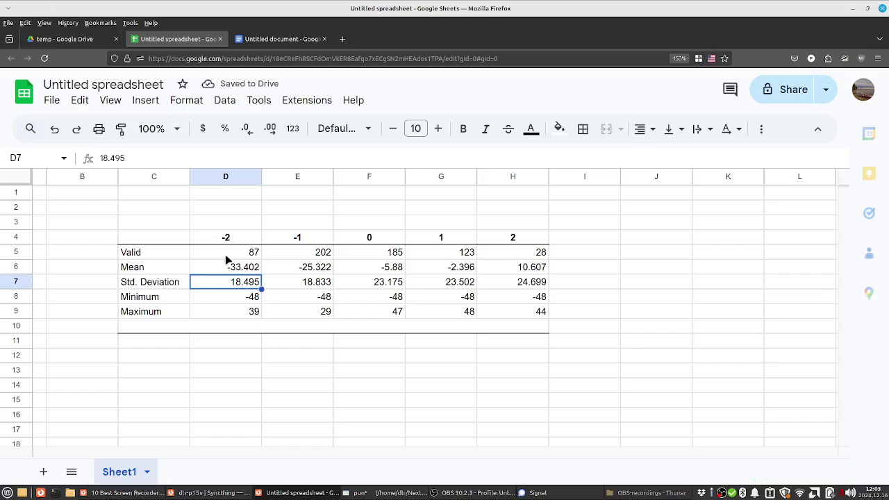
left_click(154, 299)
left_click(153, 313)
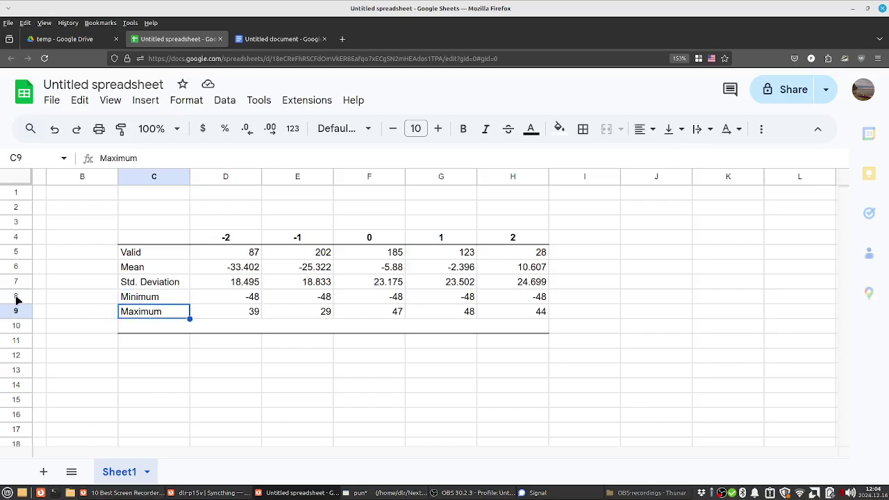
- Delete the Minimum and Maximum rows from the descriptive statistics table
left_click_drag(17, 299, 16, 310)
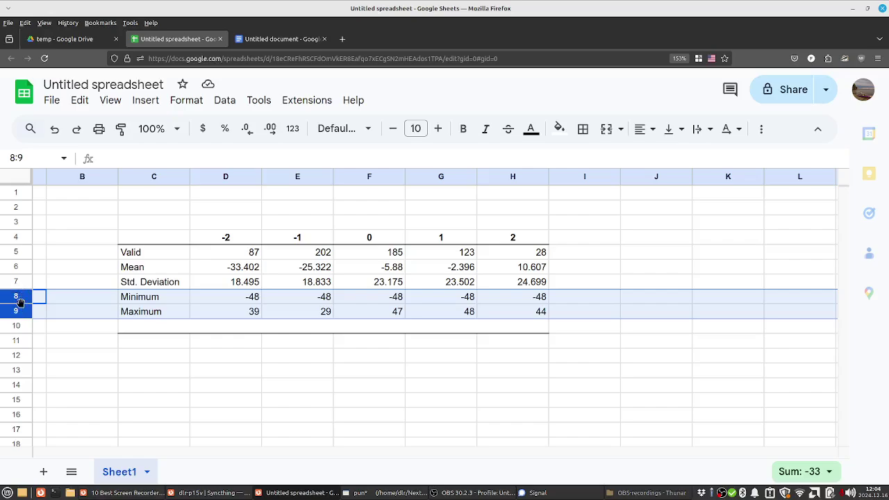
right_click(20, 301)
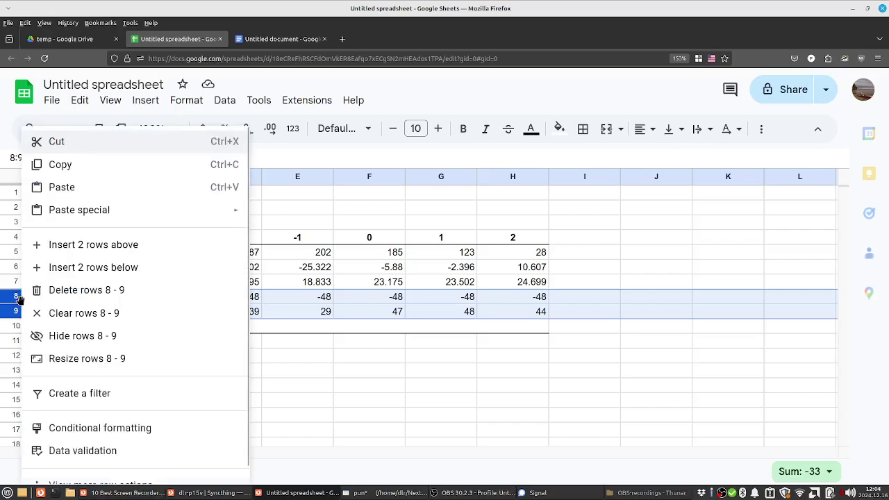
left_click(66, 292)
left_click(295, 299)
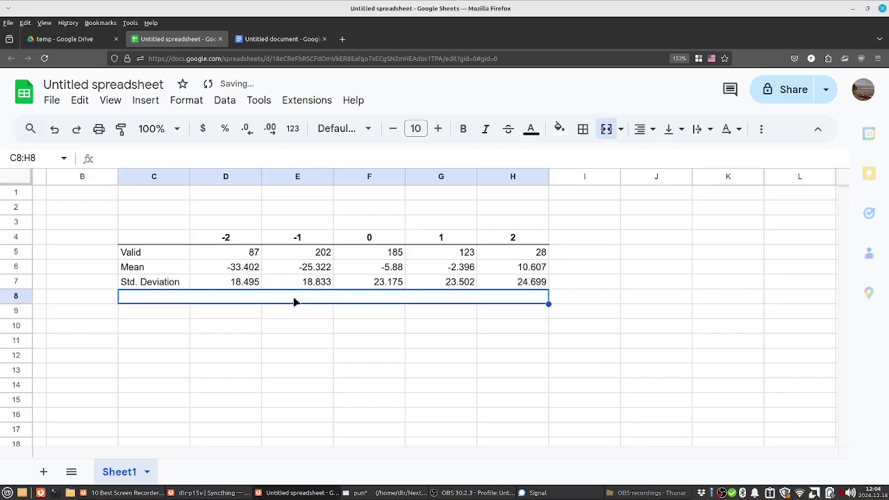
left_click(194, 339)
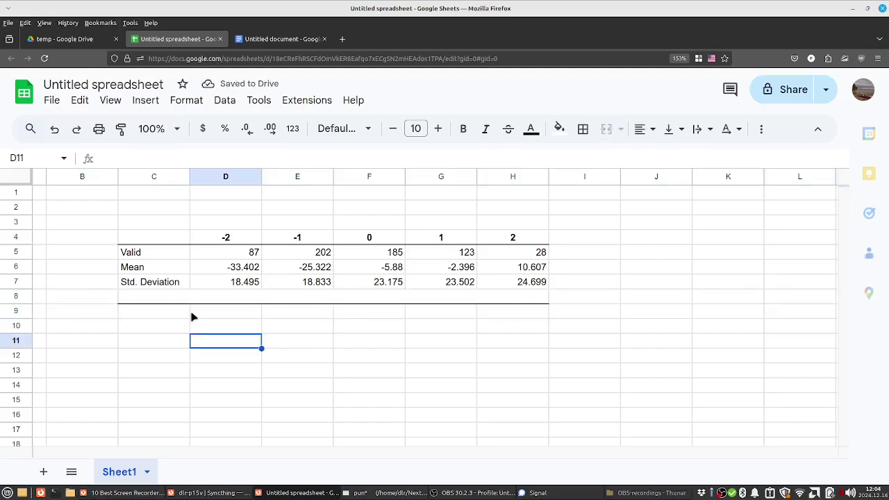
- Delete the empty merged row 8 beneath the Std. Deviation row
left_click(195, 302)
left_click_drag(196, 320, 210, 307)
left_click(205, 299)
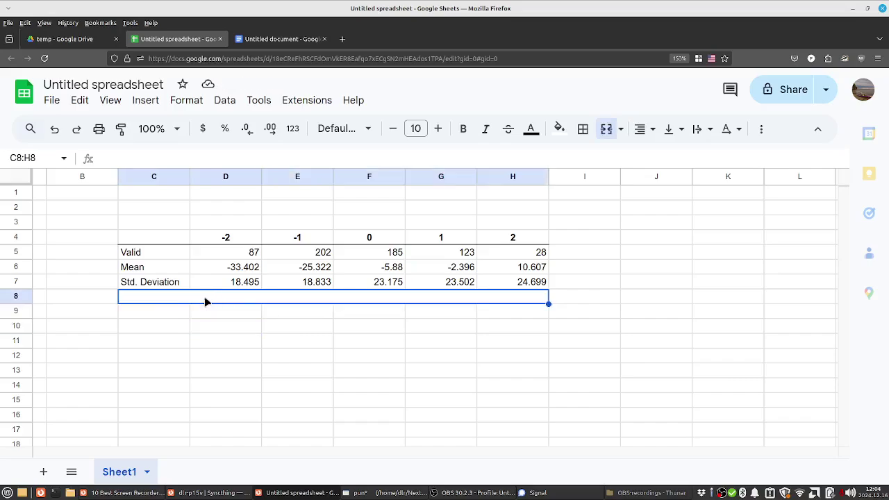
left_click(361, 328)
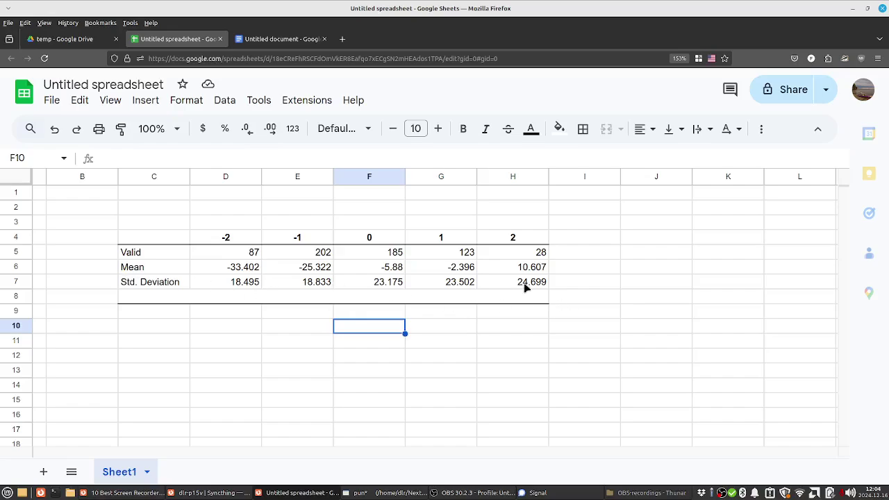
left_click(361, 298)
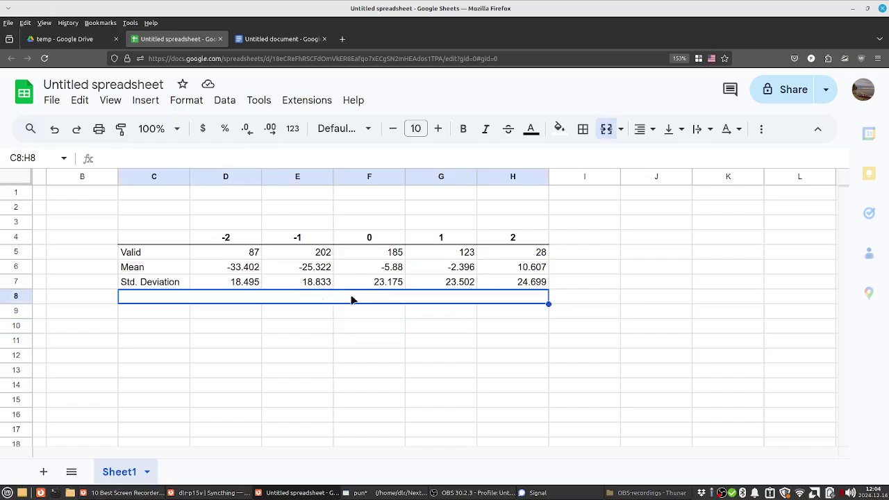
left_click(246, 324)
left_click(231, 301)
left_click(19, 298)
right_click(19, 298)
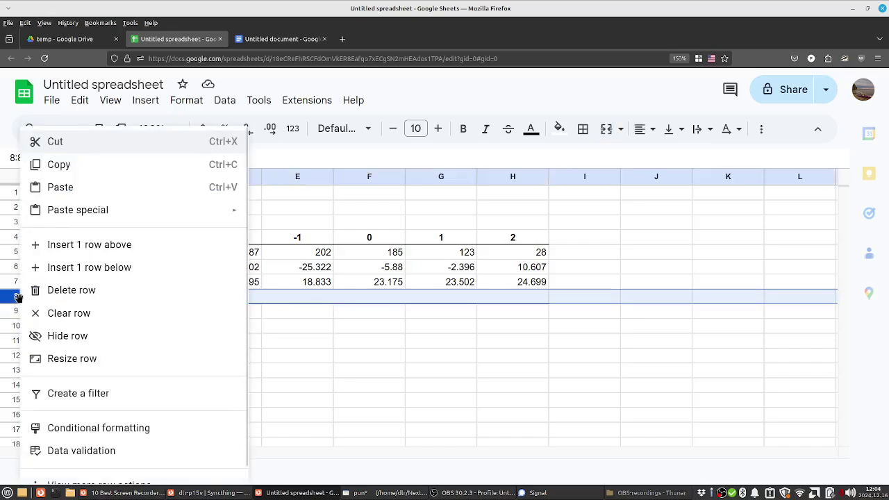
left_click(87, 295)
left_click(363, 339)
- Add a bottom border to the Std. Deviation row across C7:H7
left_click(167, 283)
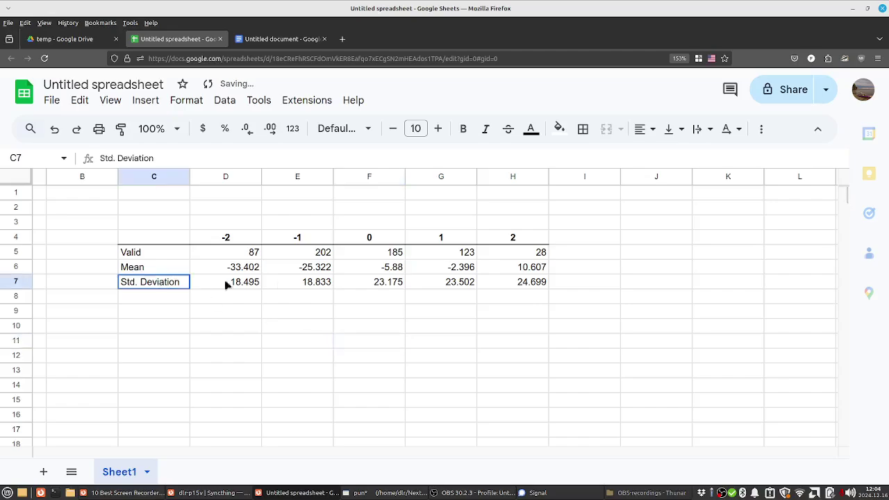
left_click_drag(226, 285, 546, 288)
left_click(583, 129)
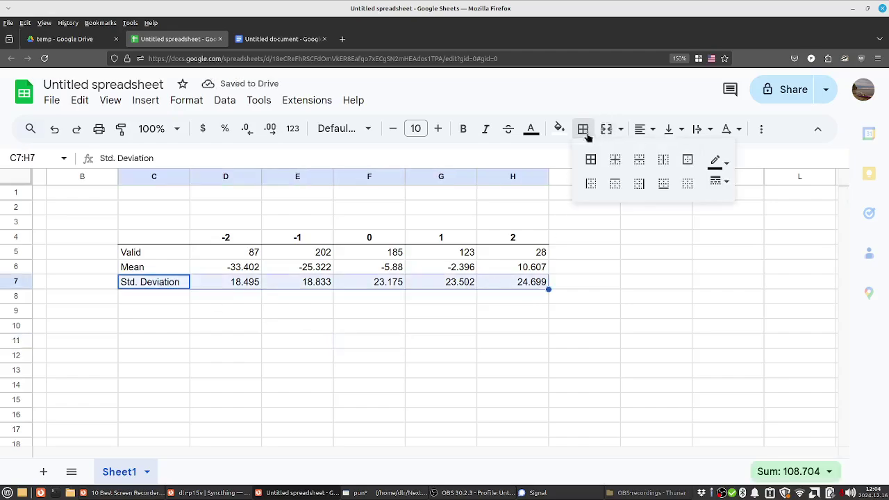
left_click(663, 184)
left_click(462, 345)
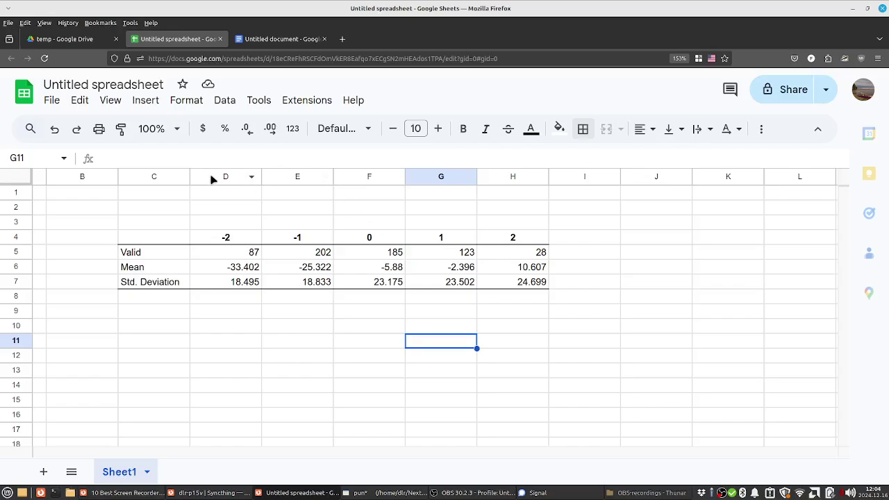
left_click_drag(213, 179, 540, 184)
left_click(651, 208)
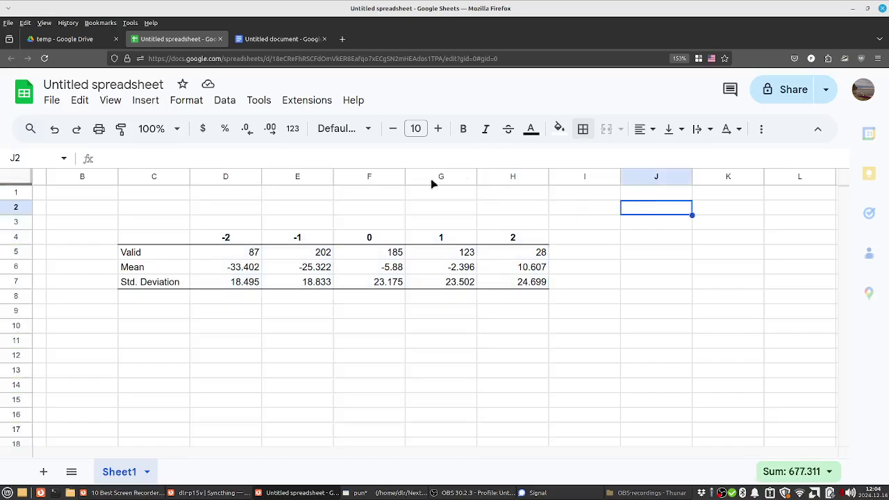
left_click(219, 178)
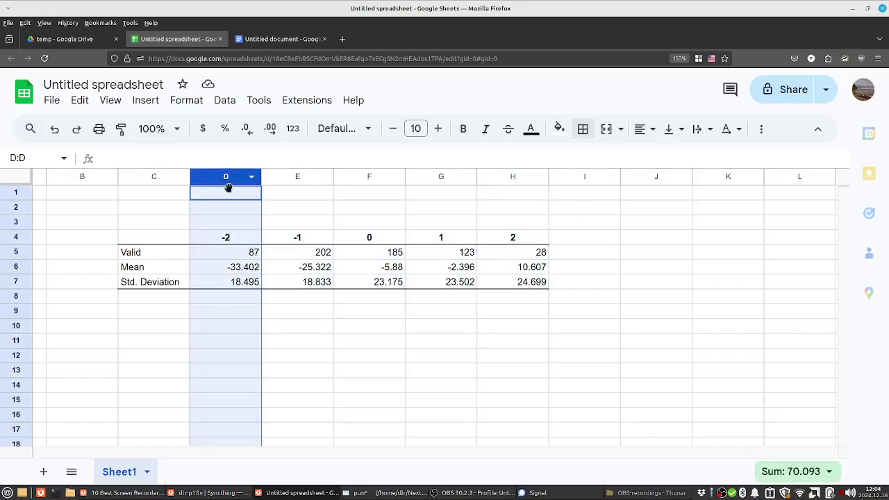
left_click(227, 213)
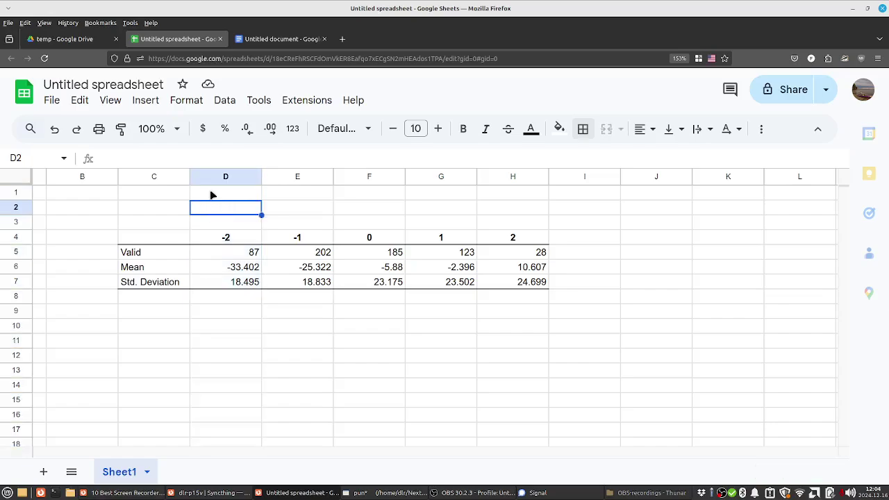
left_click(216, 179)
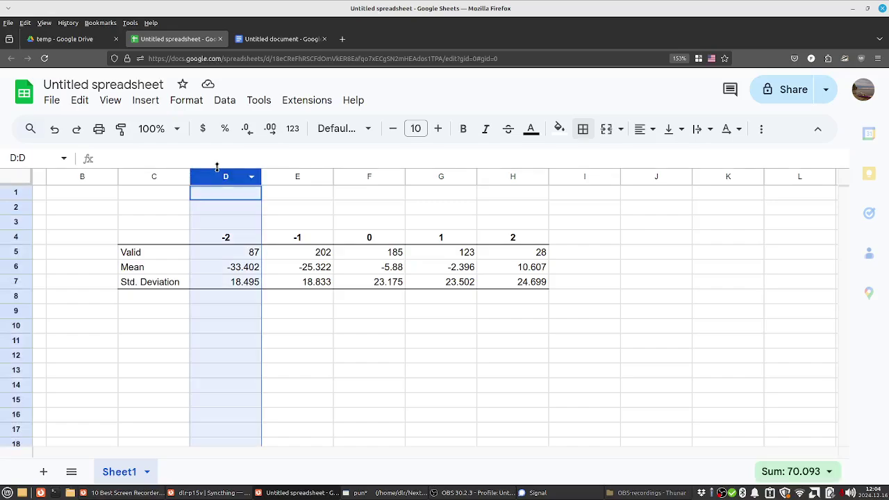
left_click(288, 176)
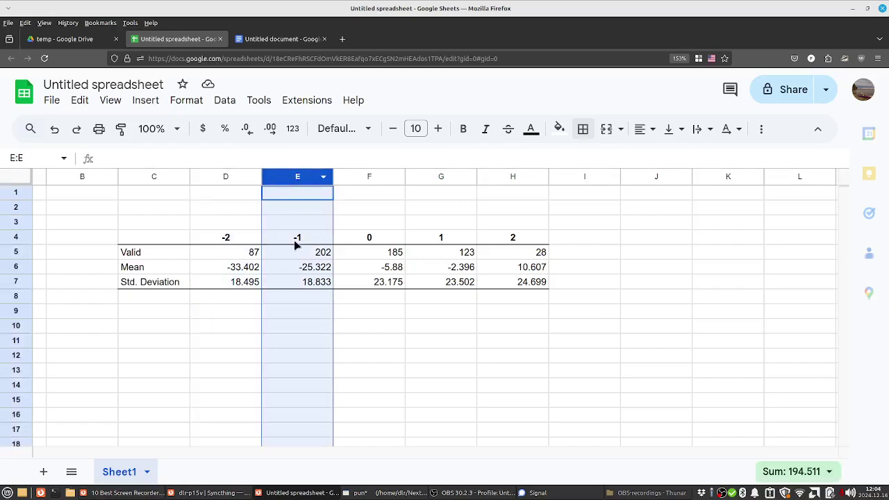
left_click(16, 207)
left_click(16, 222)
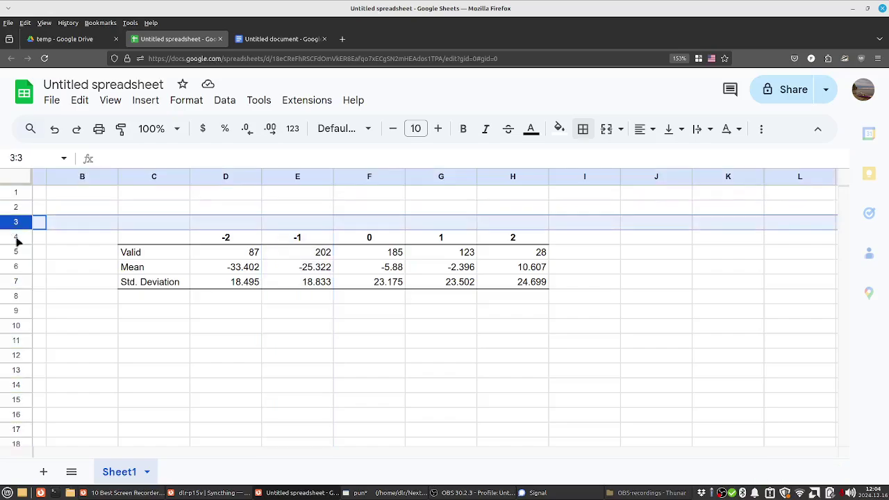
left_click(20, 236)
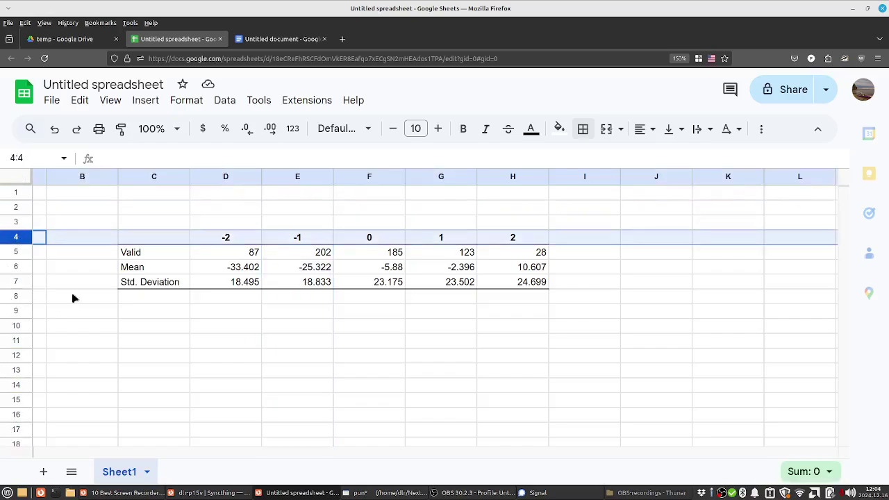
left_click(222, 213)
- Fit columns D to H to their contents and widen them all slightly by the same amount
left_click_drag(215, 179, 521, 182)
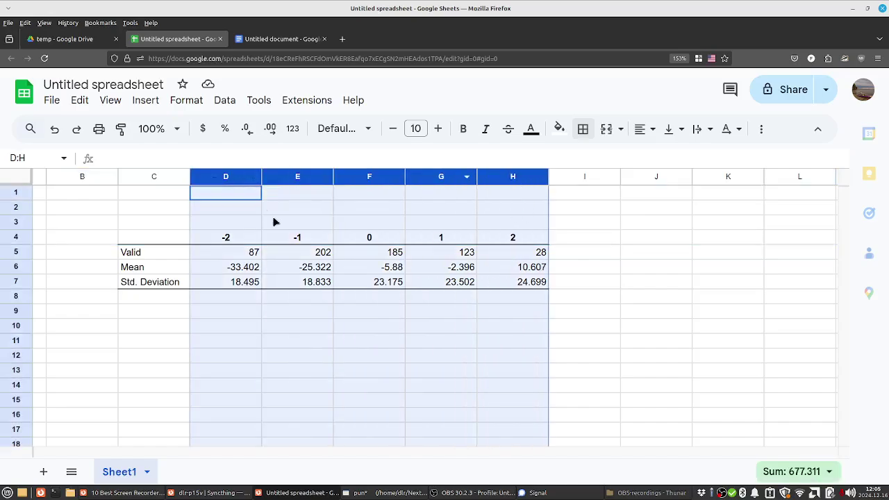
double_click(263, 176)
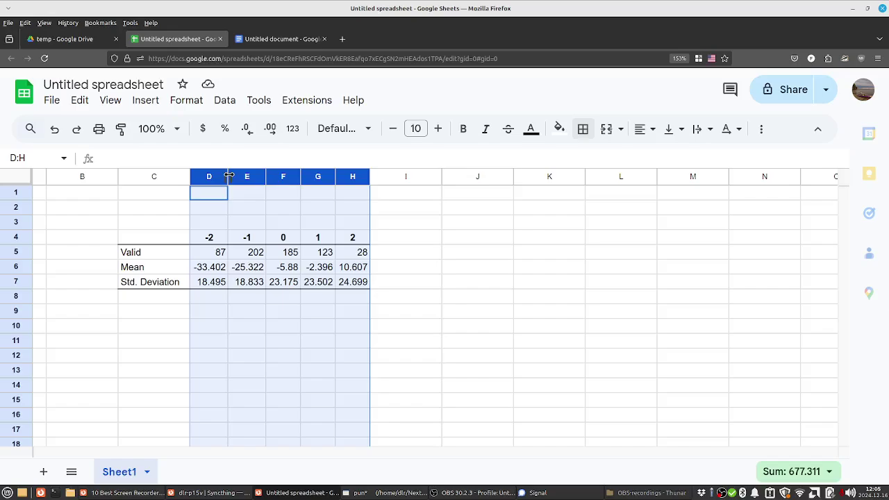
left_click_drag(228, 175, 234, 176)
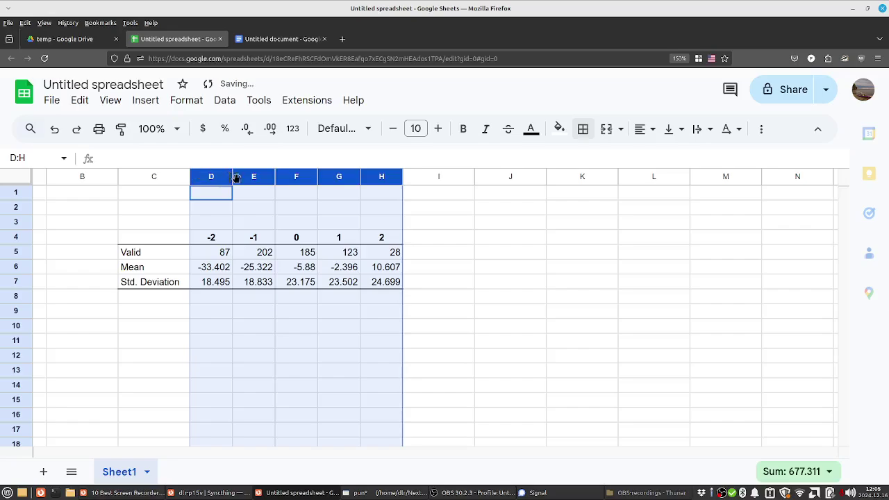
left_click(487, 270)
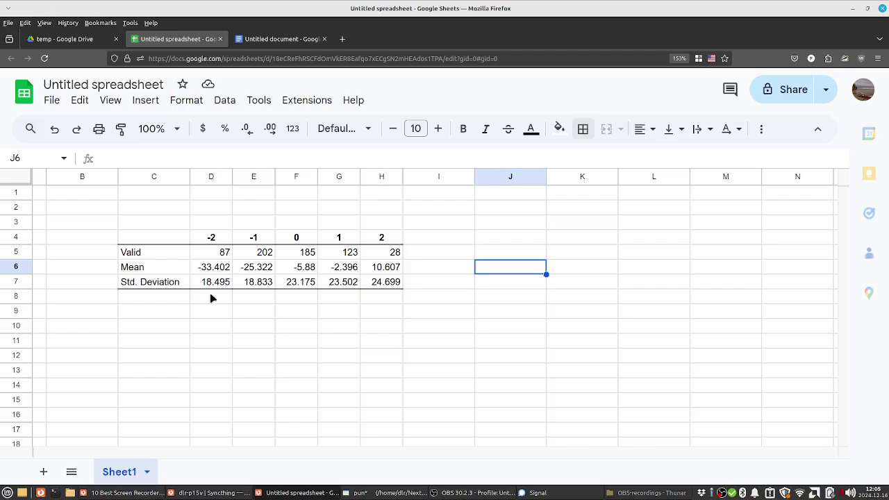
- Examine the Valid counts across groups -2 to 2 against the rest of the table's values
left_click(227, 256)
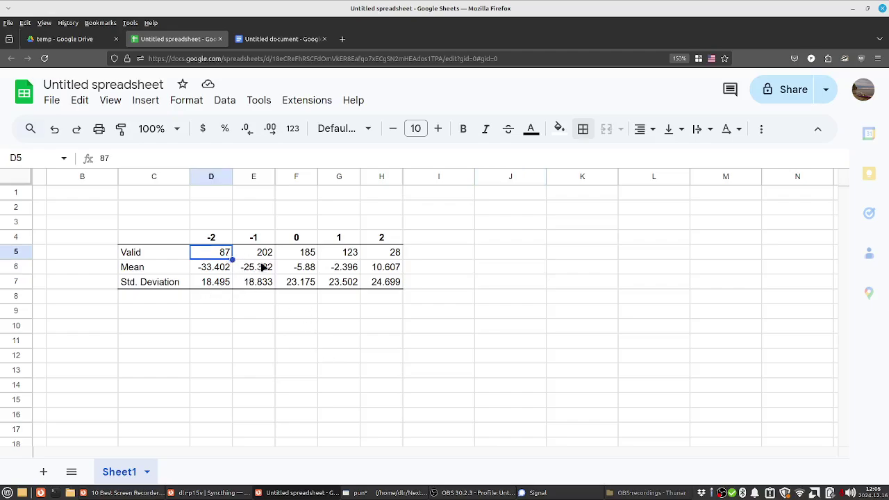
left_click(260, 257)
left_click(313, 258)
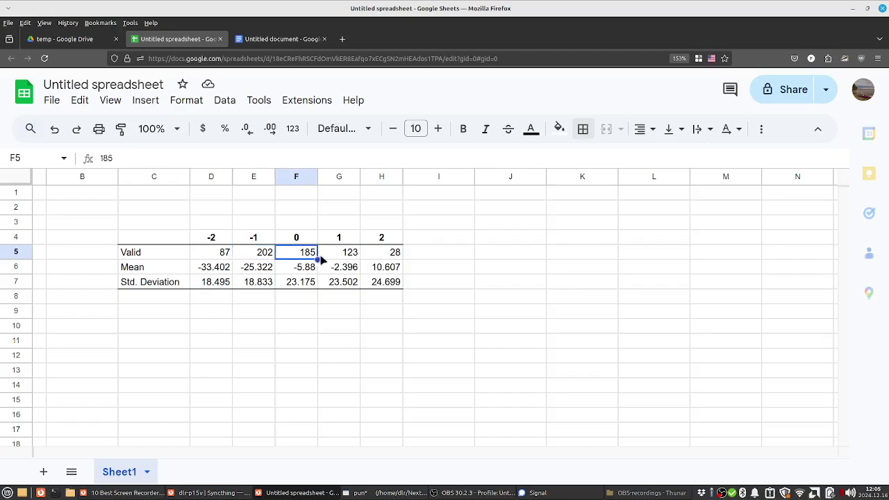
left_click(344, 257)
left_click(391, 256)
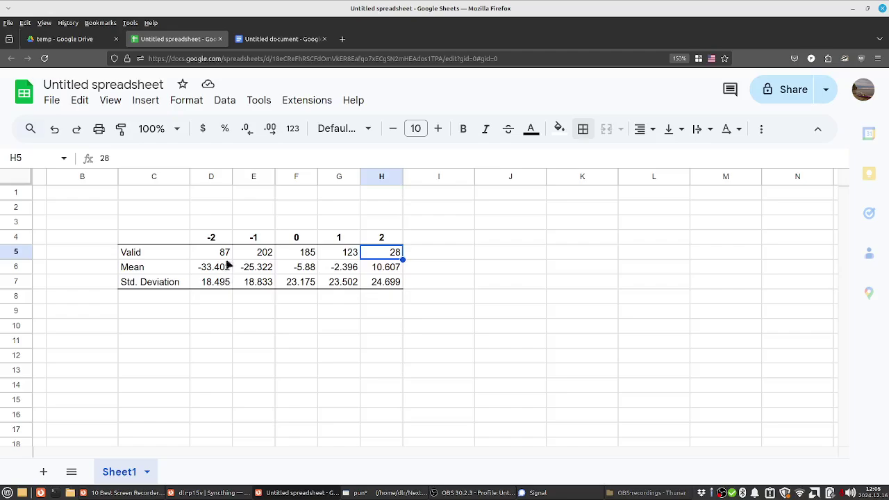
left_click_drag(224, 254, 382, 283)
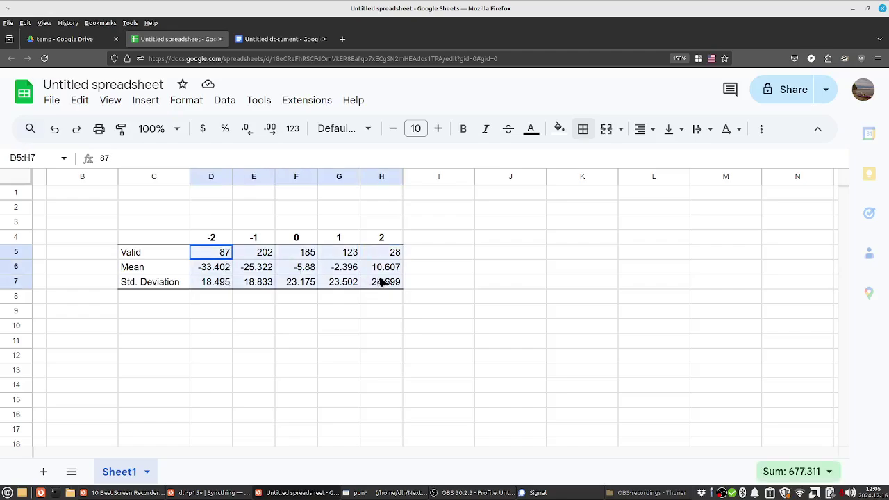
- Compare the Mean and Std. Deviation values of the groups, checking their decimal places
left_click(223, 268)
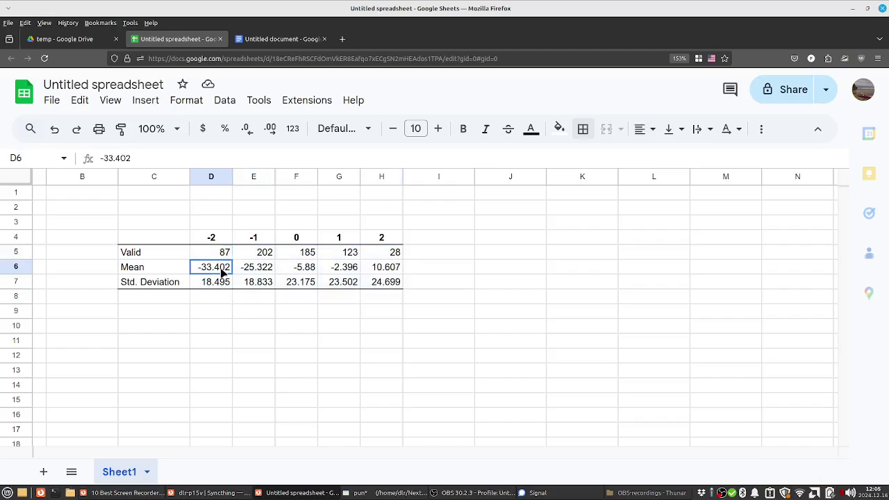
left_click(262, 270)
left_click(304, 270)
left_click(308, 285)
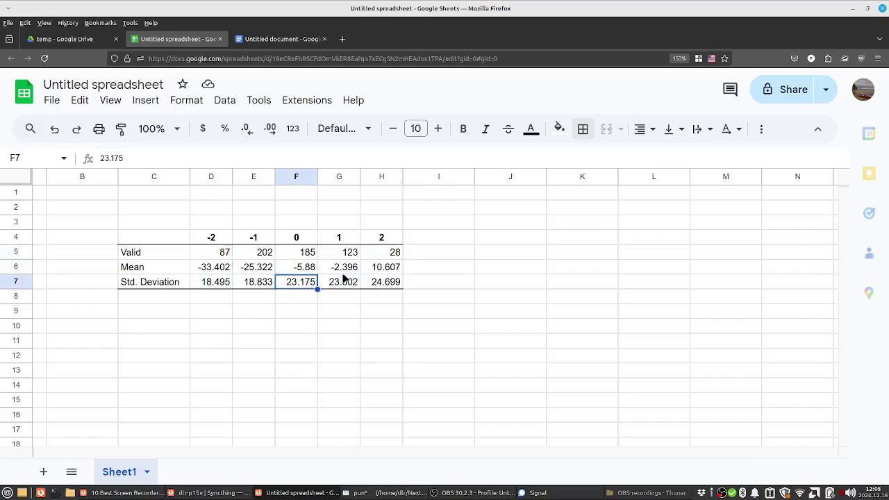
left_click(308, 270)
left_click(340, 270)
left_click(355, 285)
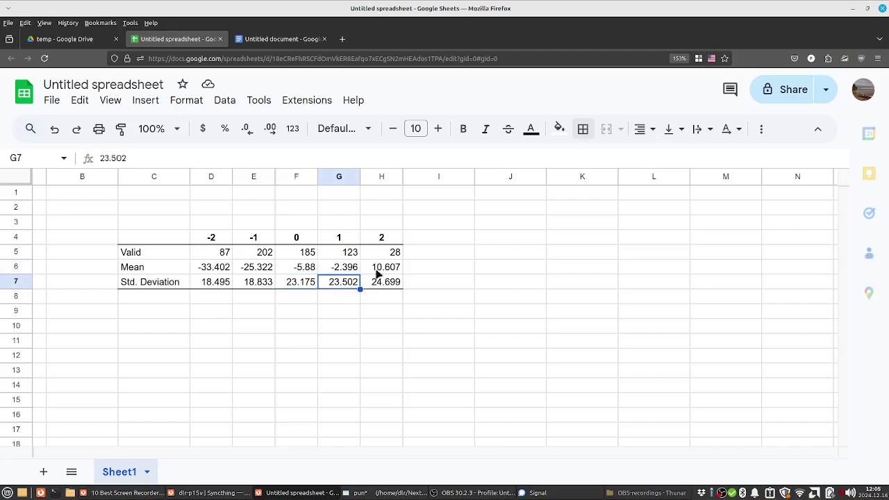
left_click(382, 270)
left_click(393, 284)
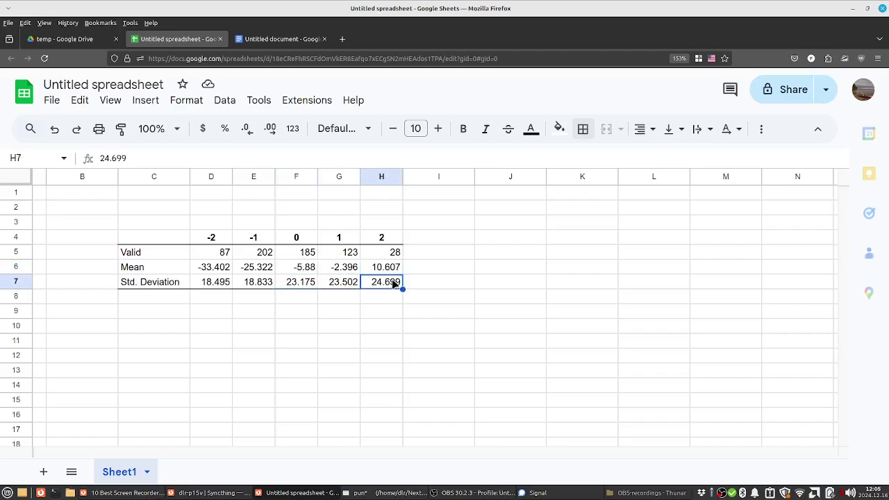
left_click(218, 269)
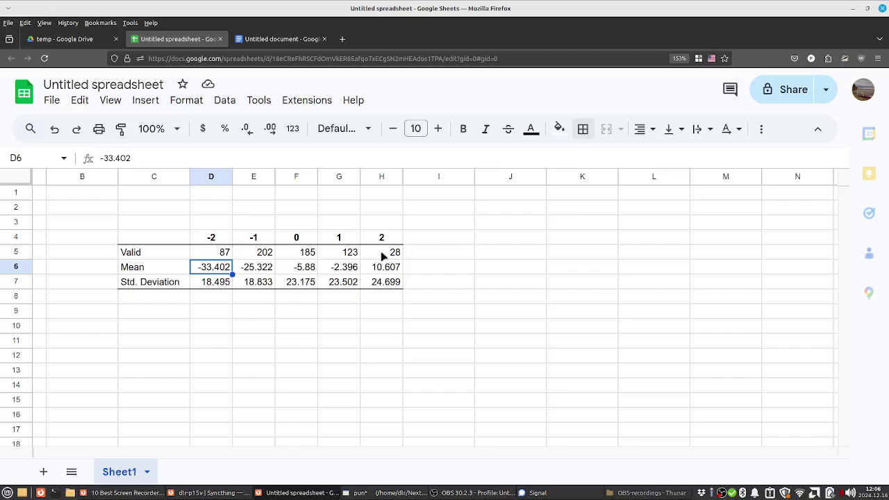
left_click(222, 284)
left_click(218, 273)
left_click(221, 283)
left_click(218, 272)
left_click(227, 283)
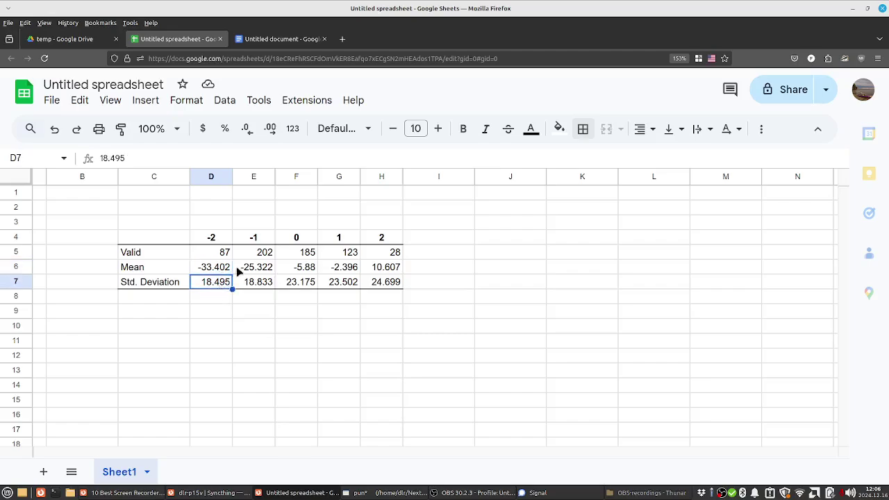
- Format the values in D5:H7 as numbers with two decimal places
left_click_drag(221, 256, 370, 287)
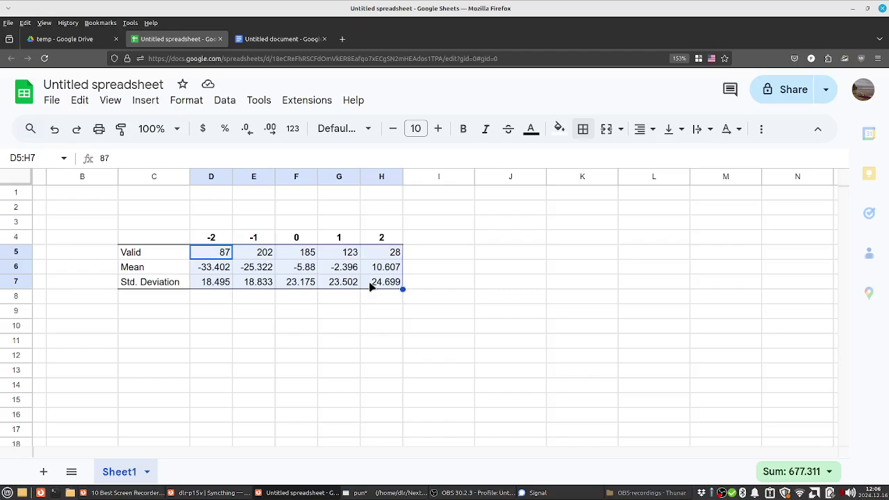
left_click(175, 101)
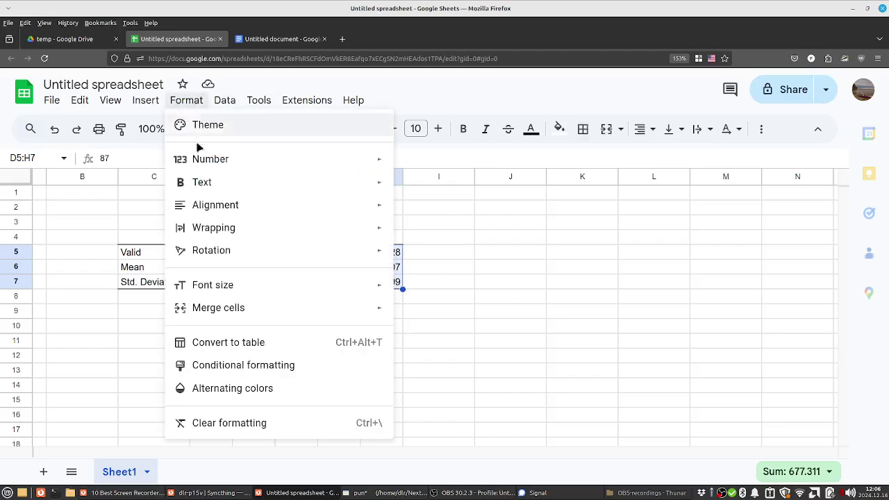
mouse_move(204, 161)
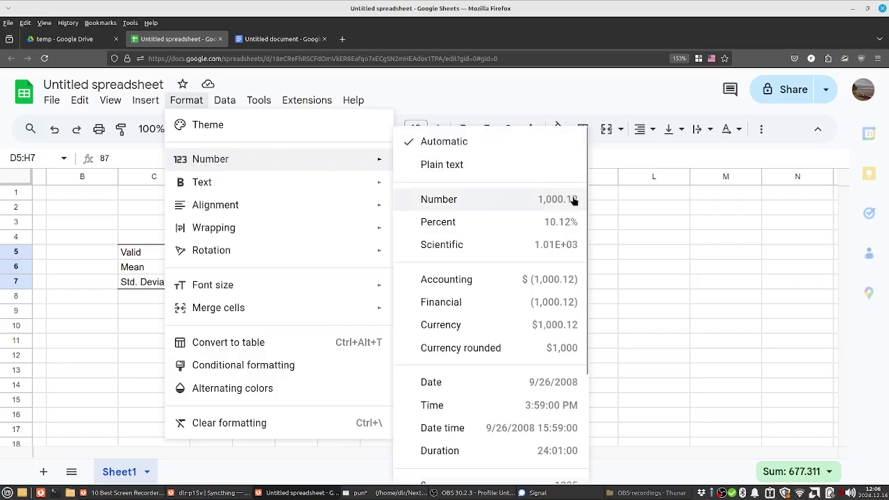
left_click(521, 202)
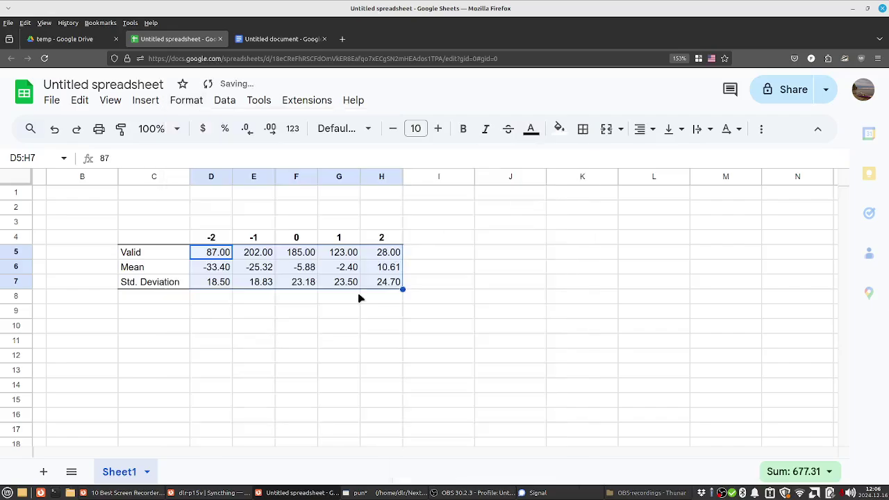
left_click(355, 298)
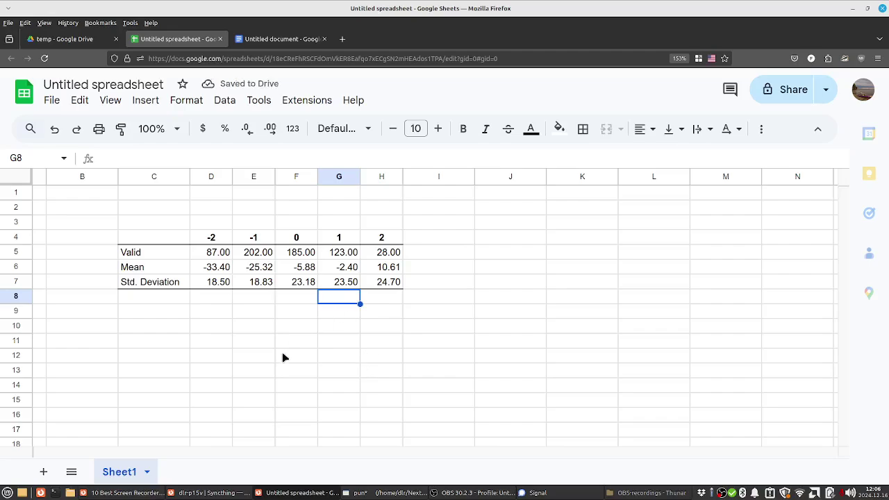
- Review the two-decimal Valid counts in D5:H5 and the numeric group codes in the header cells D4:H4
left_click_drag(215, 253, 387, 254)
left_click(455, 283)
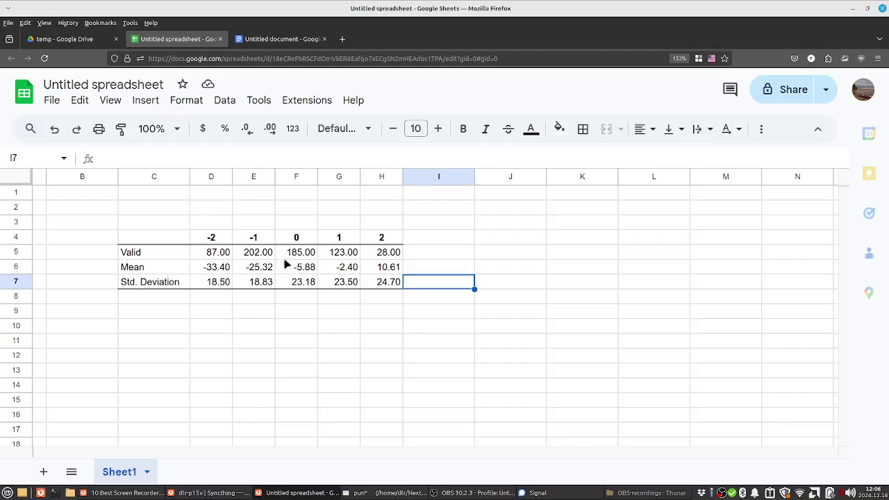
left_click(213, 239)
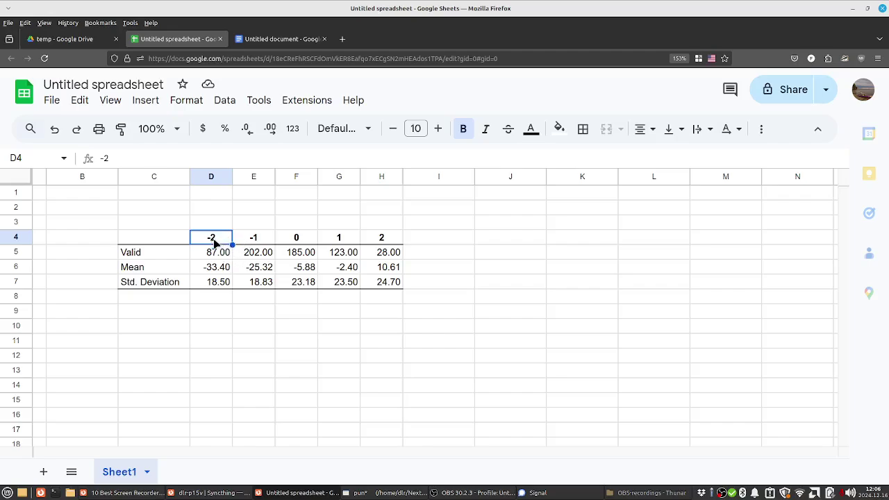
left_click(254, 241)
left_click(300, 239)
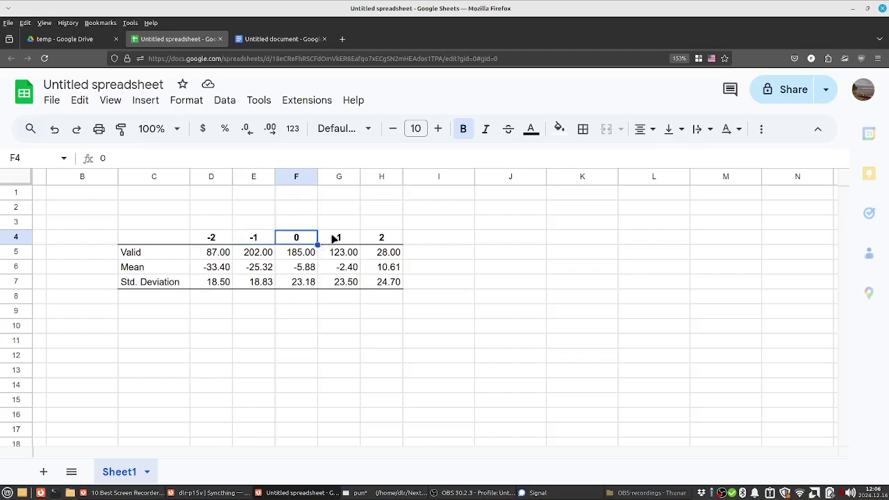
left_click(334, 239)
left_click(393, 243)
left_click(304, 324)
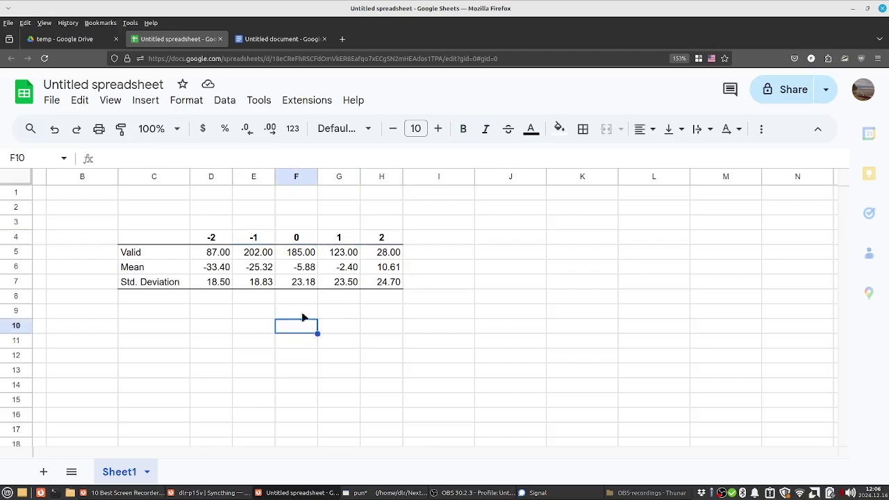
- Widen columns D to H together by about a third to make room for text headers
left_click(224, 239)
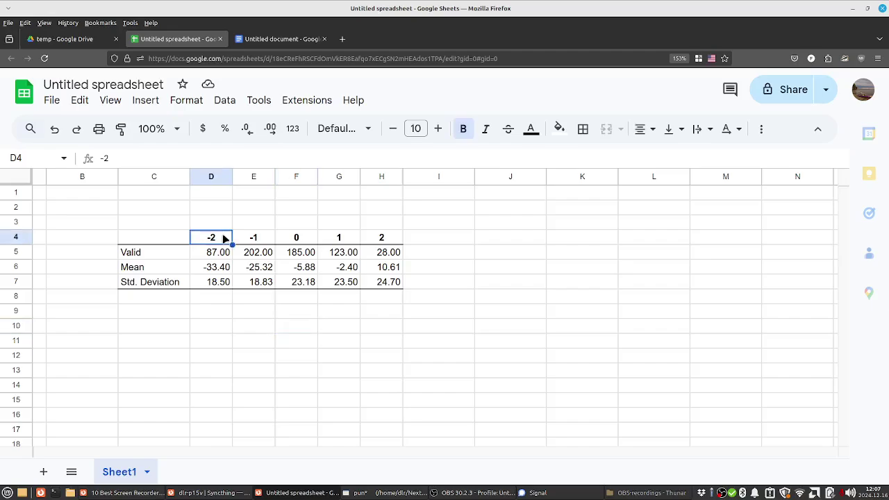
left_click_drag(212, 177, 384, 177)
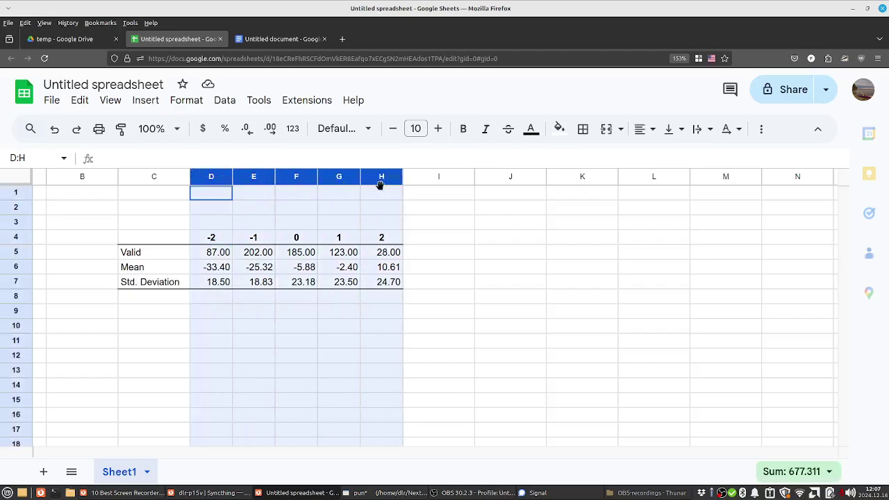
left_click_drag(232, 172, 247, 173)
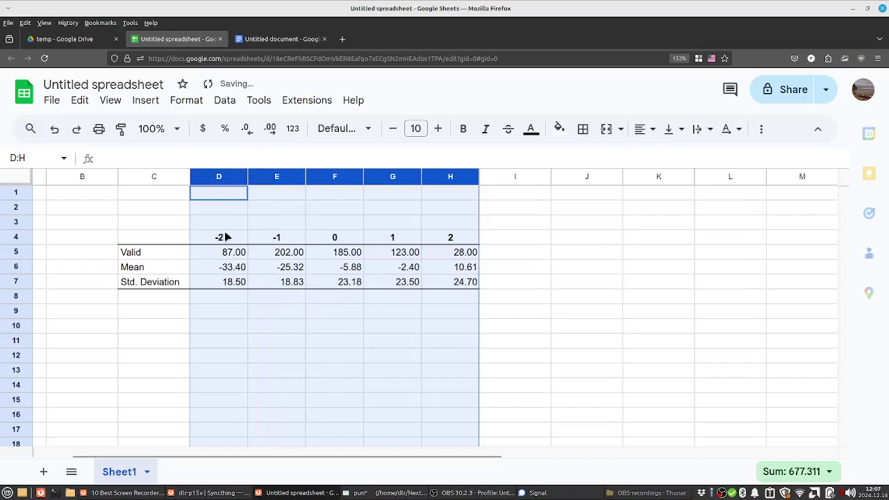
- Replace the group codes -2 and -1 in D4 and E4 with the headers Very Liberal and Liberal
left_click(222, 238)
type("Very ")
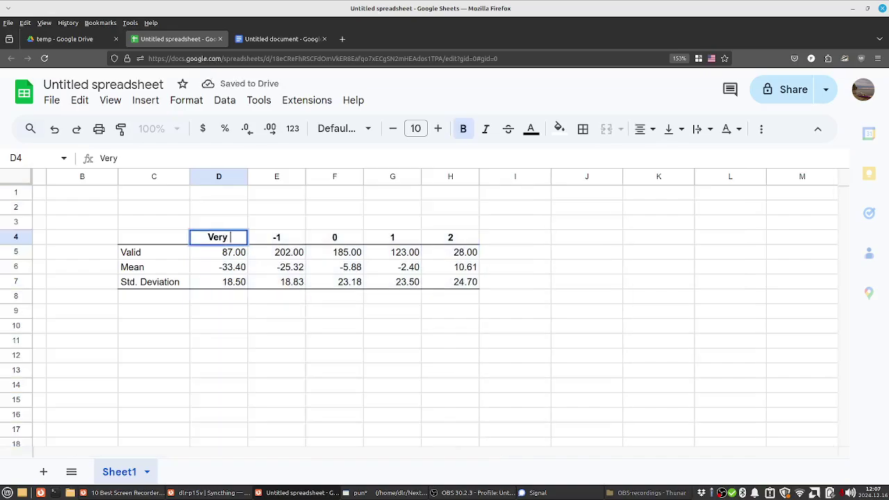
type("Liberal")
key("Tab")
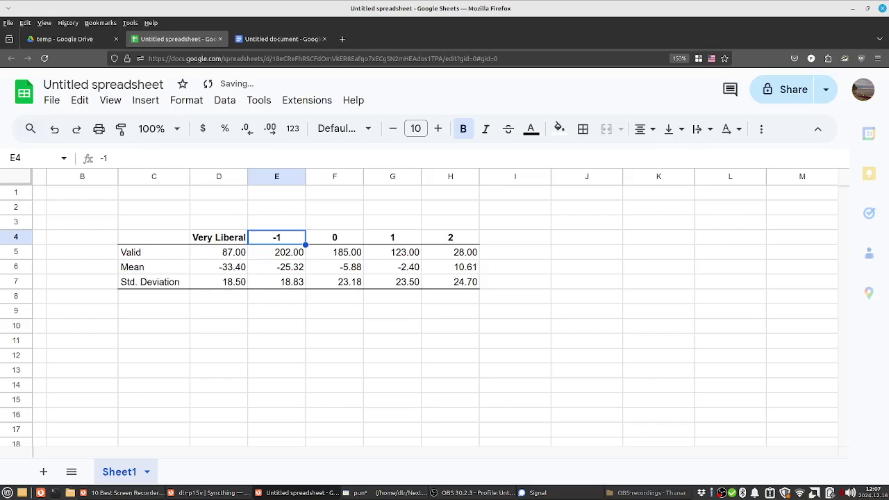
type("Liberal")
key("Tab")
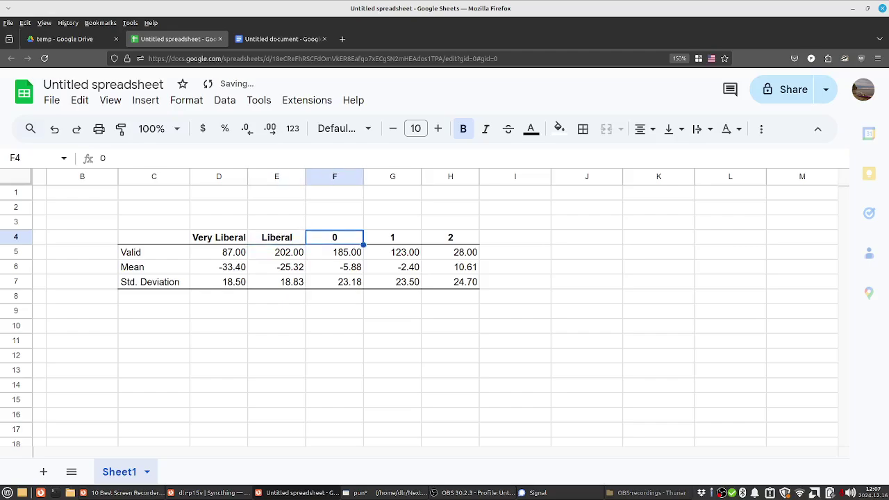
- Replace the group code 0 in F4 with the header Centrist
type("Cente")
key("BackSpace")
key("BackSpace")
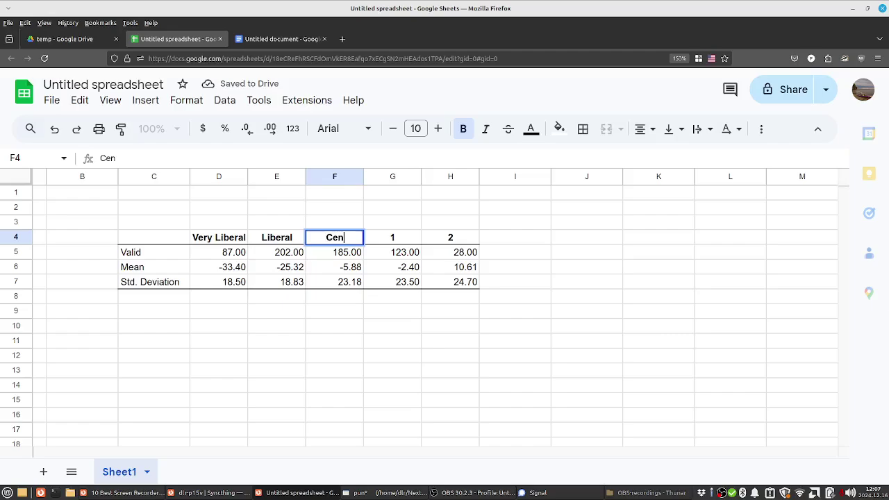
key("BackSpace")
key("BackSpace")
type("entrise")
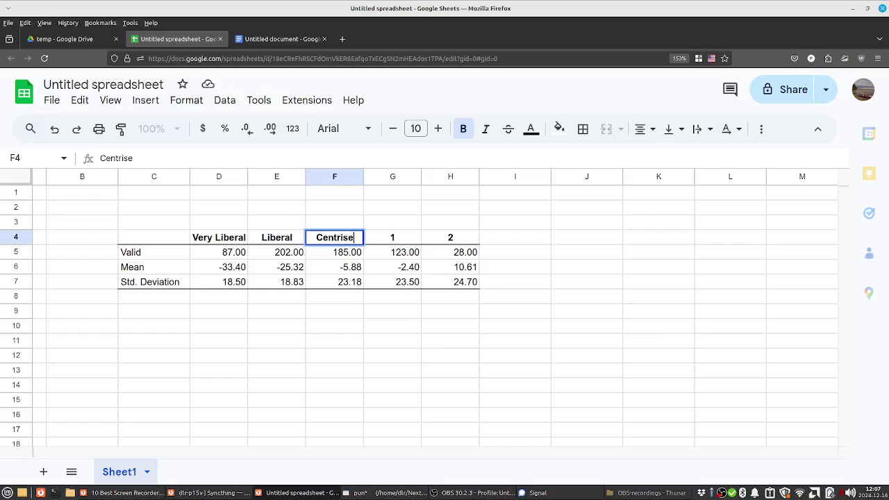
key("BackSpace")
type("t")
key("Tab")
- Replace the group codes 1 and 2 in G4 and H4 with the headers Conservative and Very Conservative
type("Conservative")
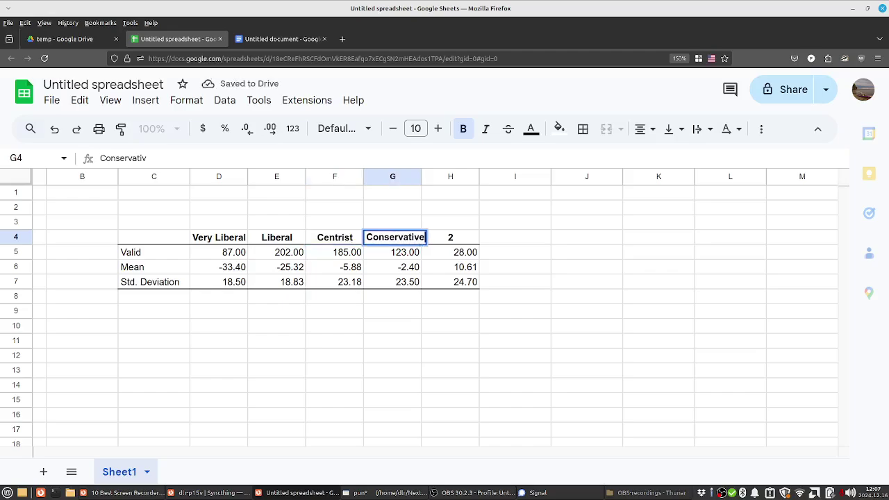
key("Tab")
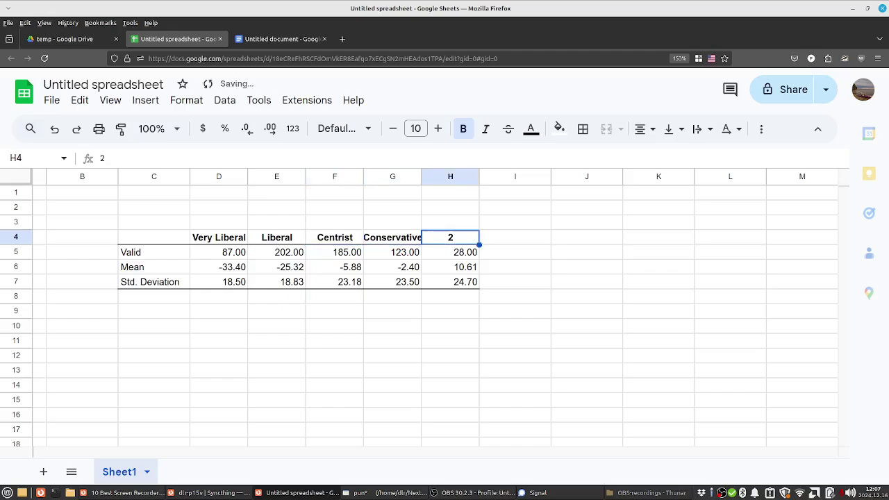
type("Very conservative")
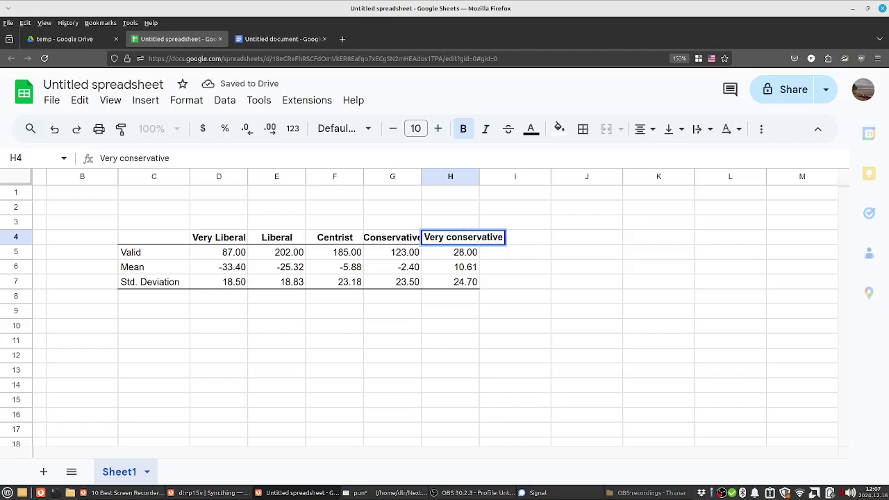
left_click(118, 159)
key("BackSpace")
type("C")
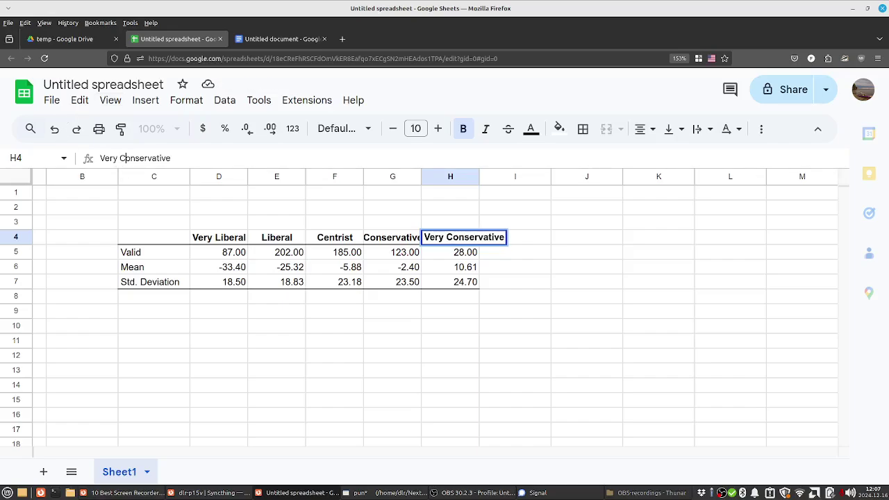
left_click(219, 250)
- Wrap the text of the header cells D4:H4
left_click_drag(218, 239, 453, 237)
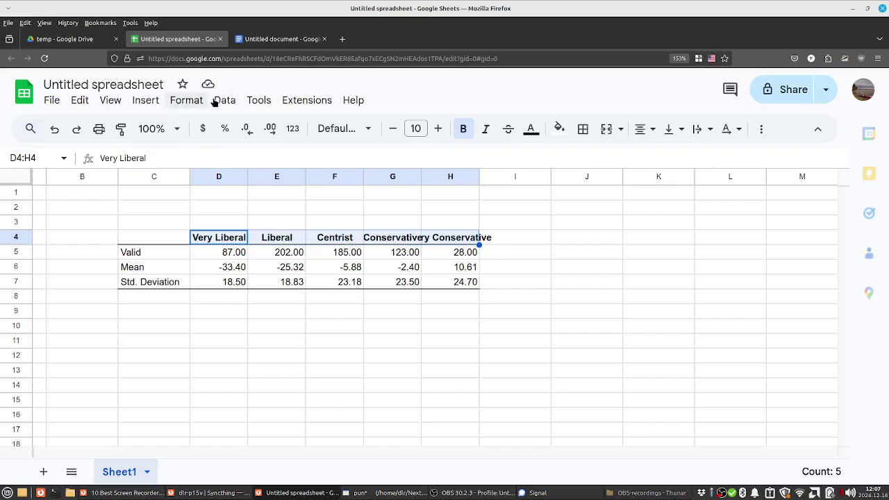
left_click(186, 101)
mouse_move(298, 232)
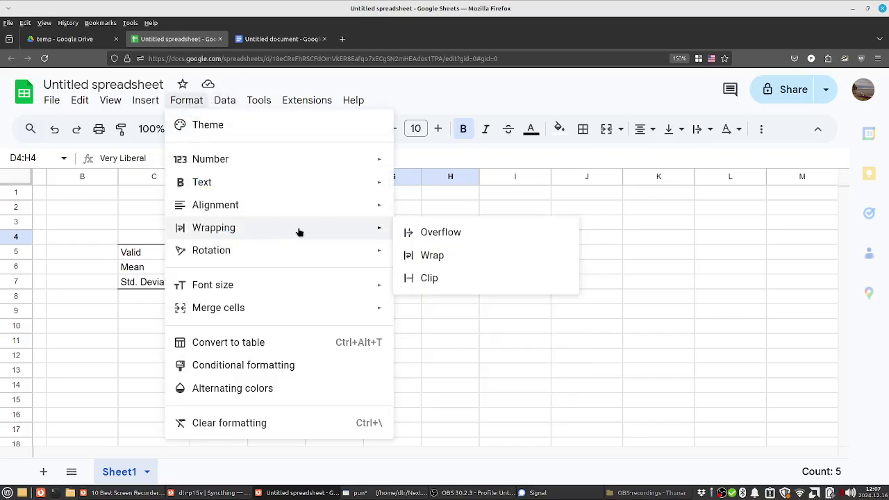
left_click(432, 256)
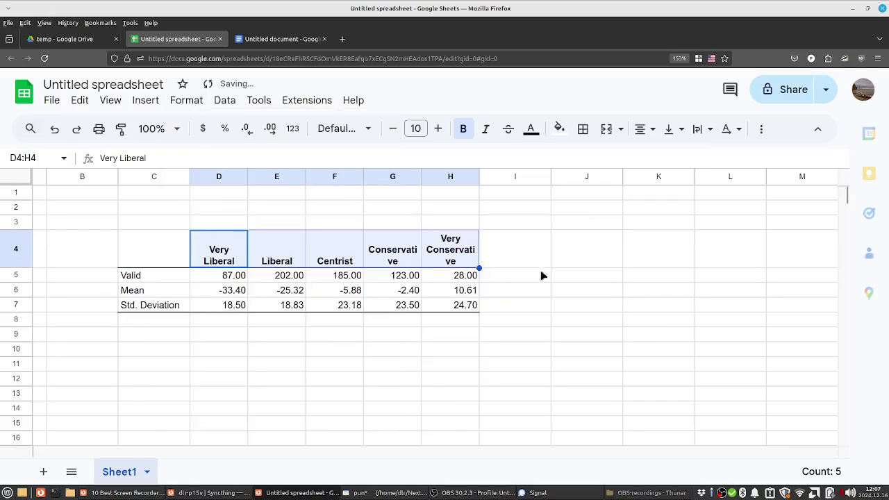
left_click(540, 272)
- Widen columns G and H just enough for the word Conservative to fit on one line in each header
left_click(393, 254)
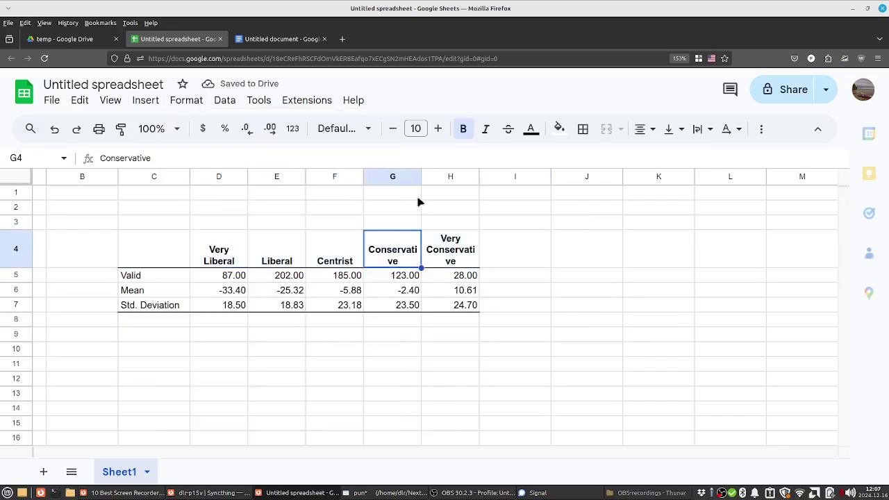
left_click_drag(422, 177, 433, 178)
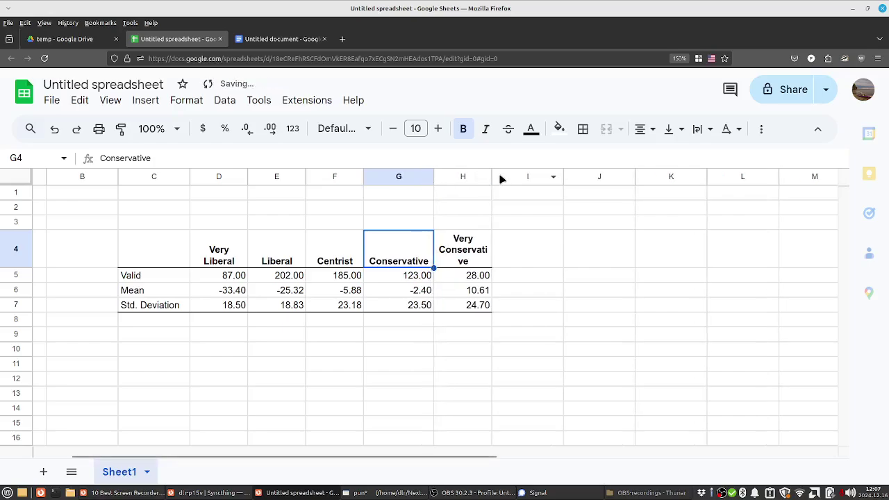
left_click_drag(493, 177, 512, 177)
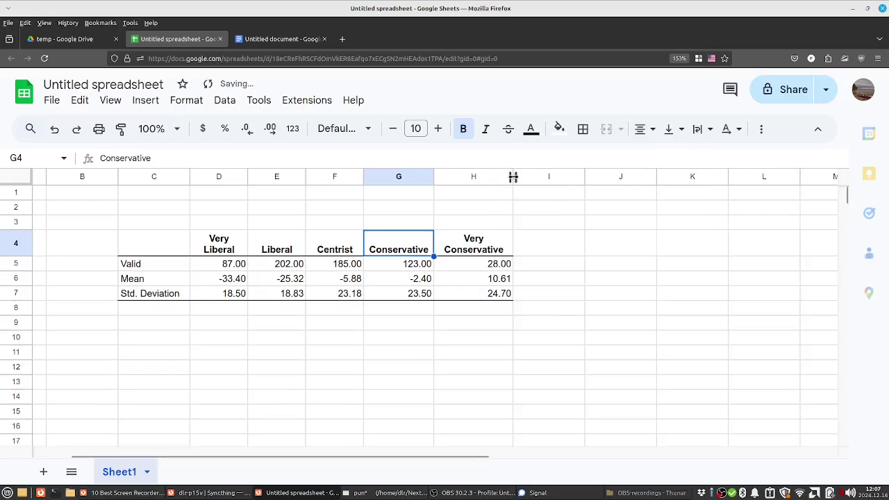
left_click(589, 240)
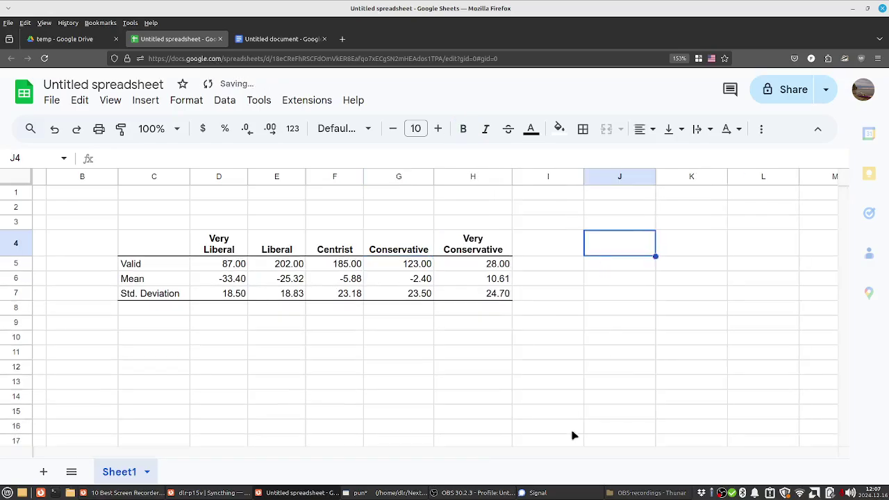
- Right-align the header cells D4:H4 to line up with the numbers in their columns
left_click_drag(218, 243, 320, 250)
left_click(292, 309)
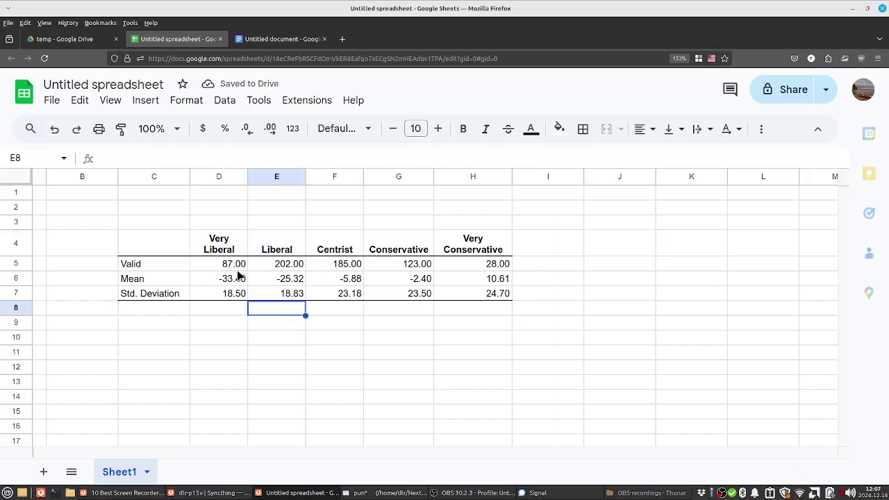
left_click(234, 252)
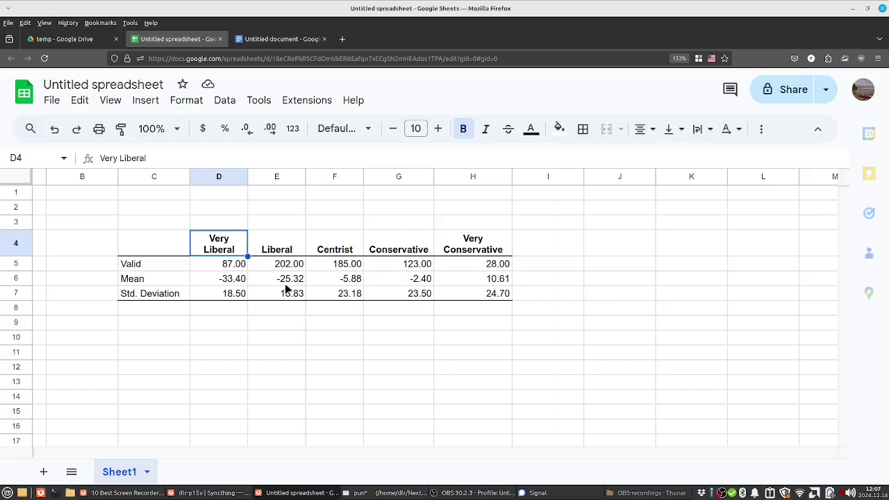
left_click(271, 248)
left_click(328, 244)
left_click(239, 281)
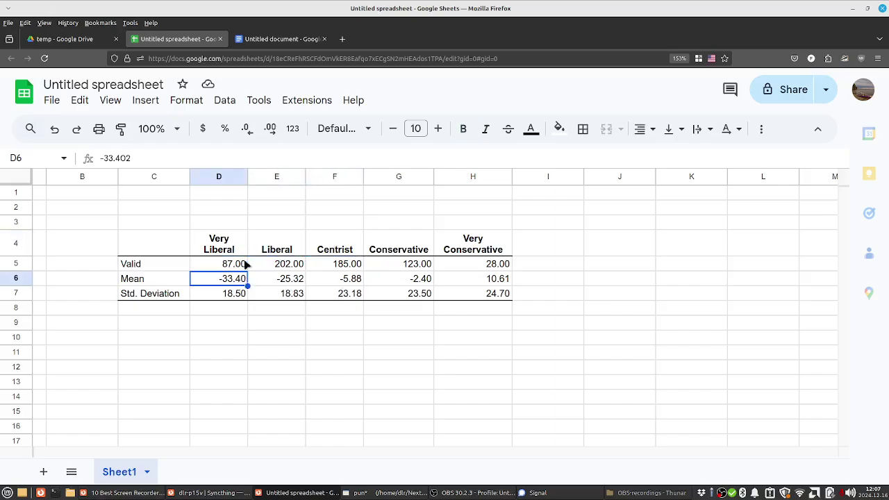
left_click_drag(234, 250, 468, 238)
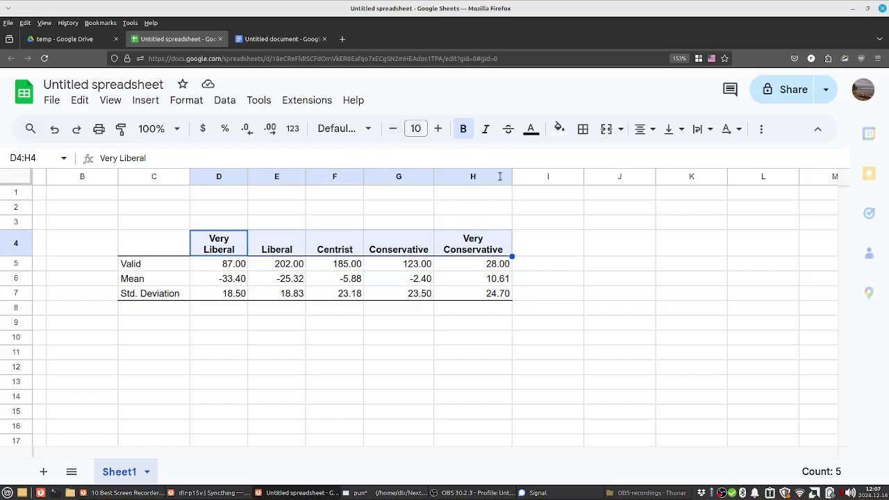
left_click(652, 129)
left_click(682, 157)
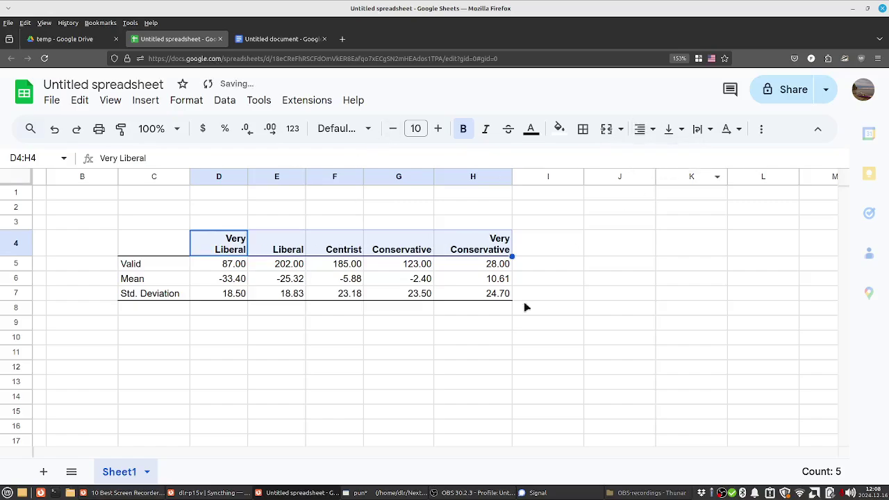
left_click(570, 283)
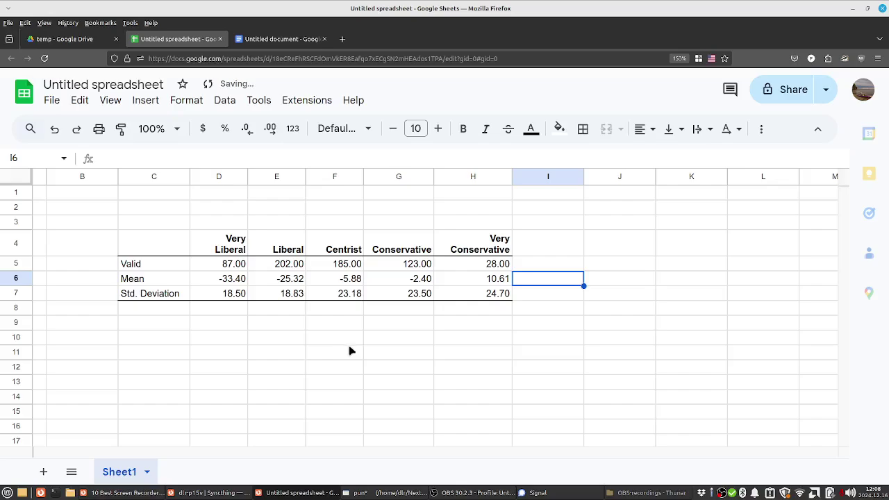
- Copy the complete formatted table in C4:H7
left_click(234, 341)
left_click_drag(163, 248, 490, 295)
key("ctrl+c")
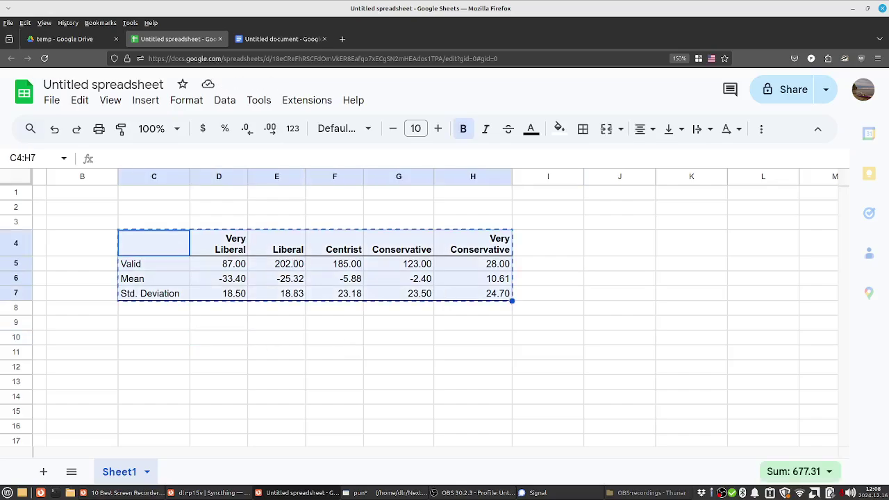
- Switch to the Google Docs report and paste the copied table unlinked from the spreadsheet beneath the Table 1 caption
key("alt+Tab")
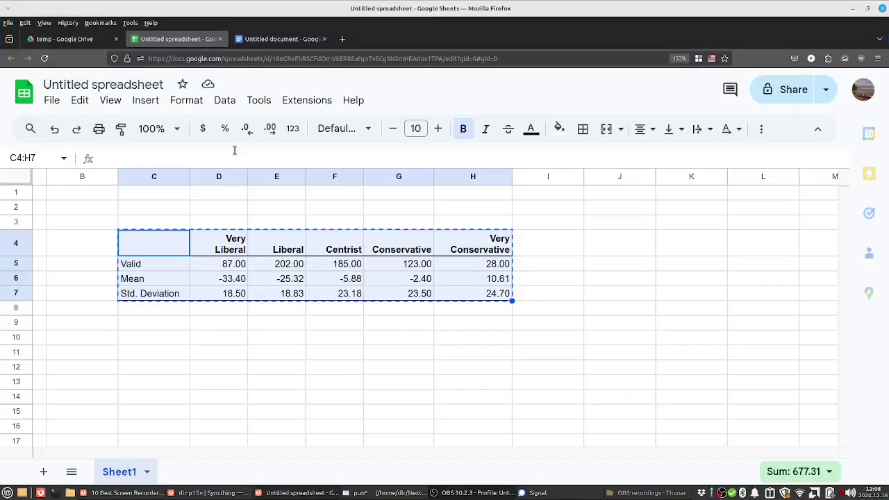
key("alt+Tab")
left_click(269, 44)
left_click(278, 334)
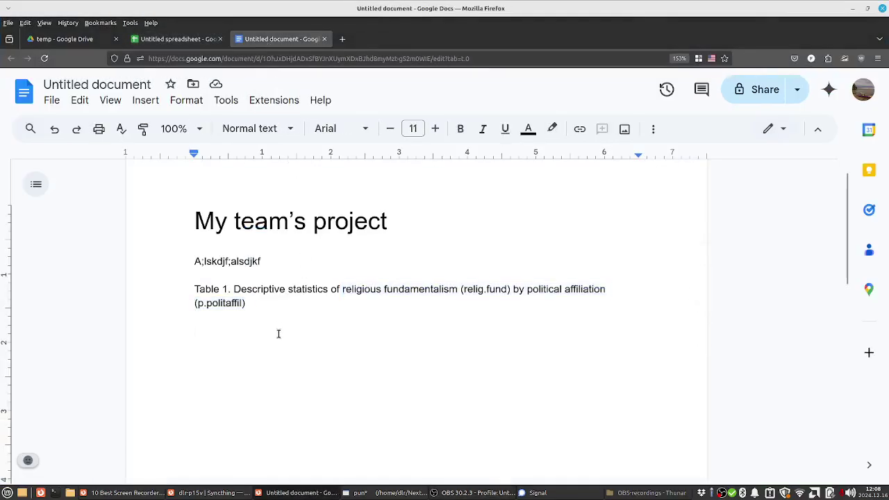
key("ctrl+v")
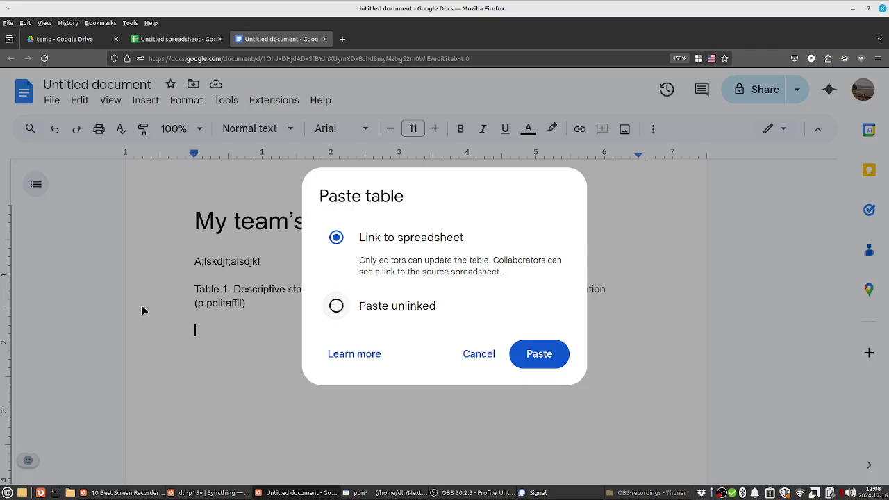
left_click(337, 306)
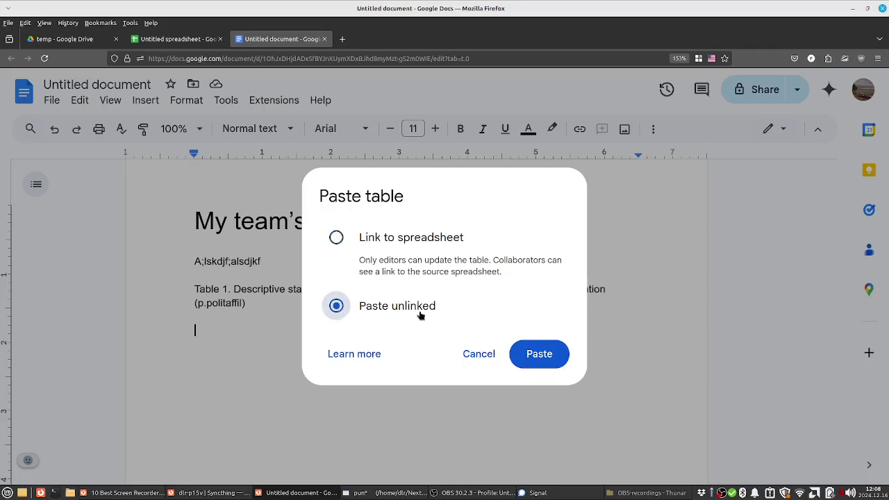
left_click(529, 355)
scroll(628, 401, "down", 3)
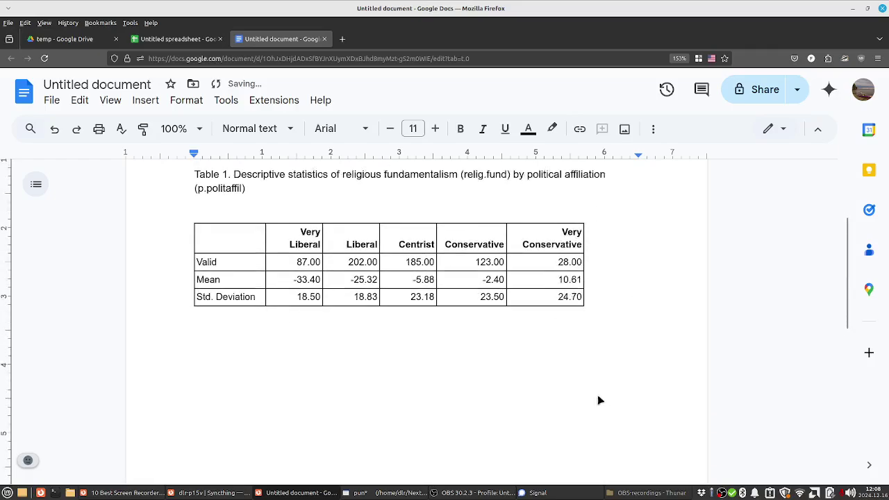
left_click_drag(214, 220, 581, 278)
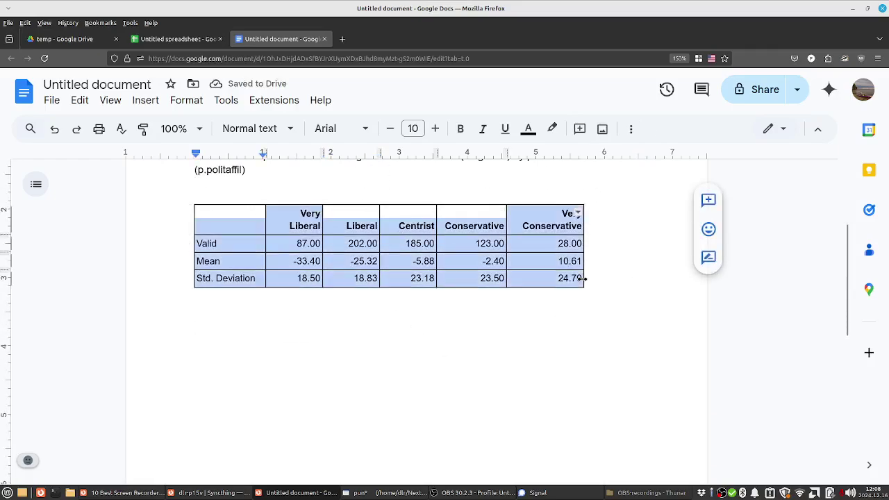
scroll(379, 395, "up", 1)
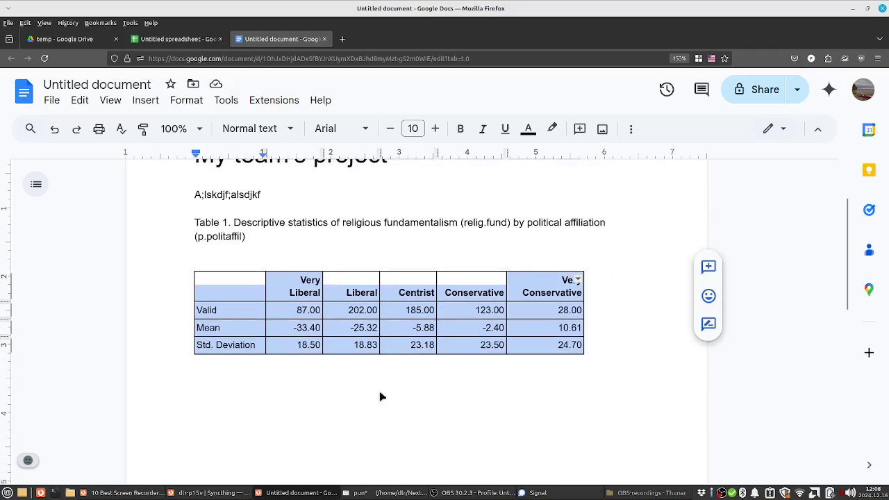
- Add the caption "Table 2. ANOVA results" below the pasted table, followed by a new line
left_click(384, 395)
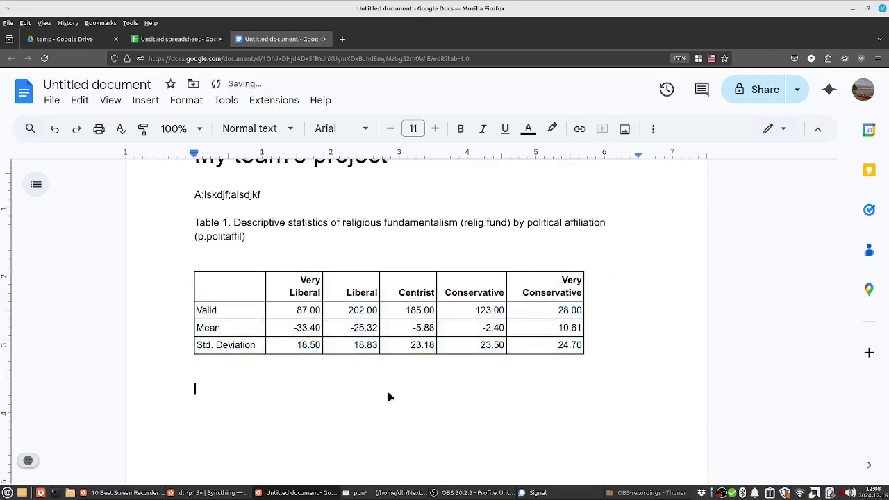
type("Table 2. ANOVA results")
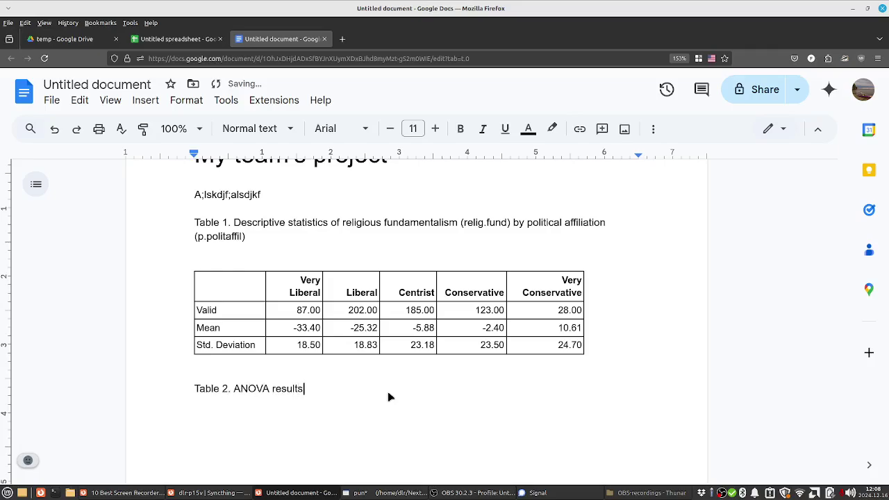
key("Return")
- Switch to JASP and set up a classical ANOVA with relig.fund as dependent variable and p.politaffil as fixed factor
left_click(151, 40)
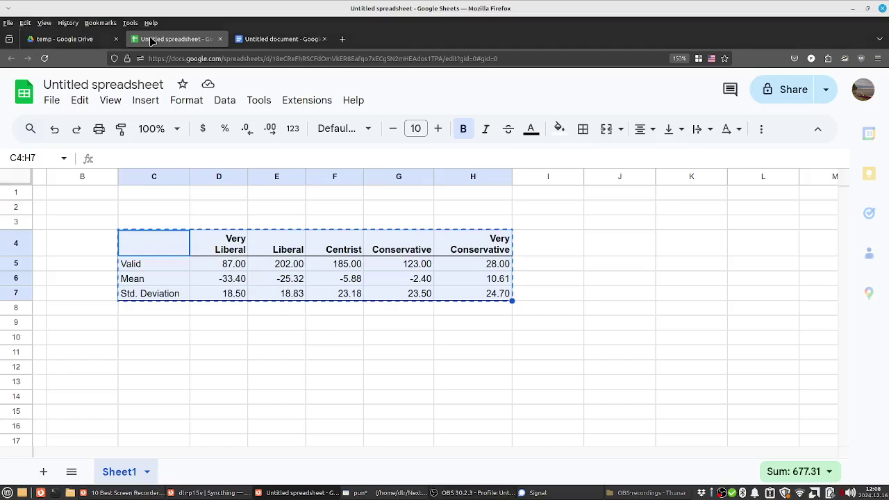
left_click(535, 198)
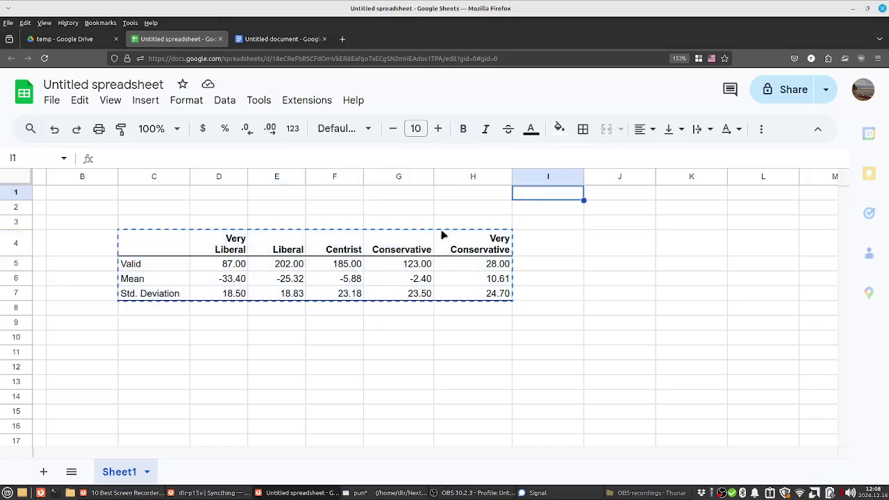
key("alt+Tab")
key("alt+Tab")
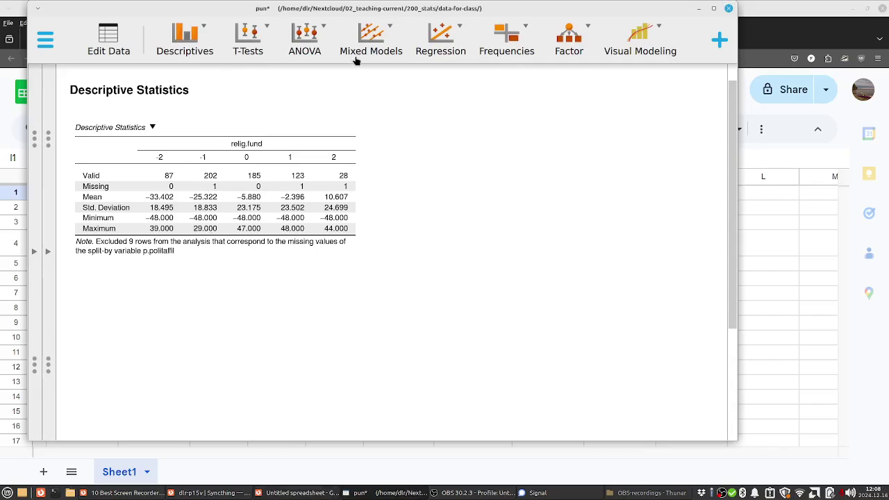
left_click(307, 48)
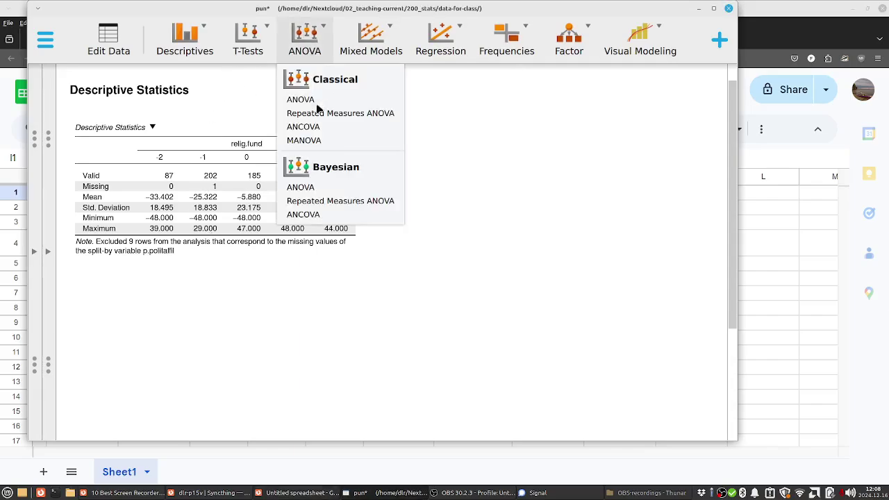
left_click(317, 99)
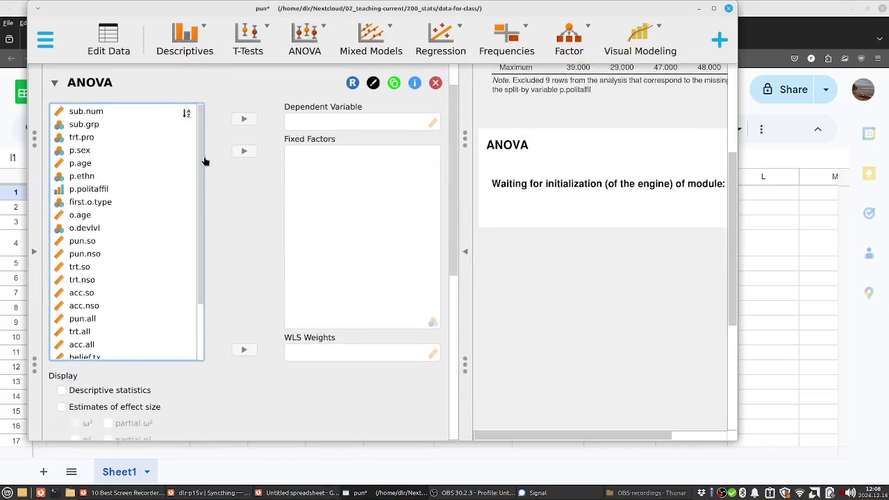
left_click_drag(204, 159, 218, 330)
left_click_drag(92, 326, 350, 123)
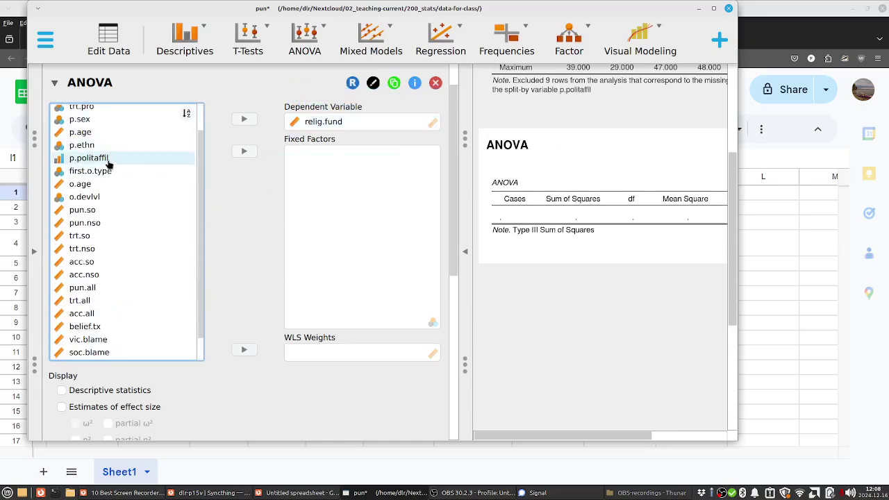
left_click_drag(109, 161, 332, 189)
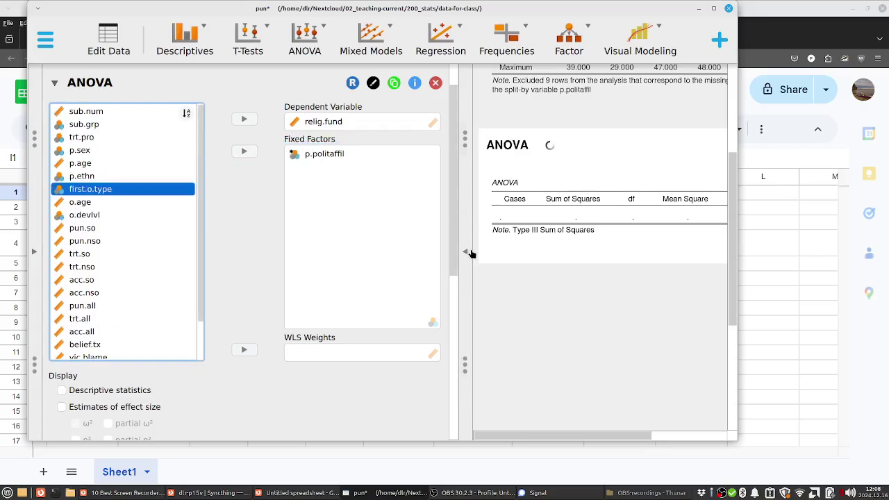
- Copy the ANOVA - relig.fund results table and switch back to the Google Sheets spreadsheet
left_click(465, 251)
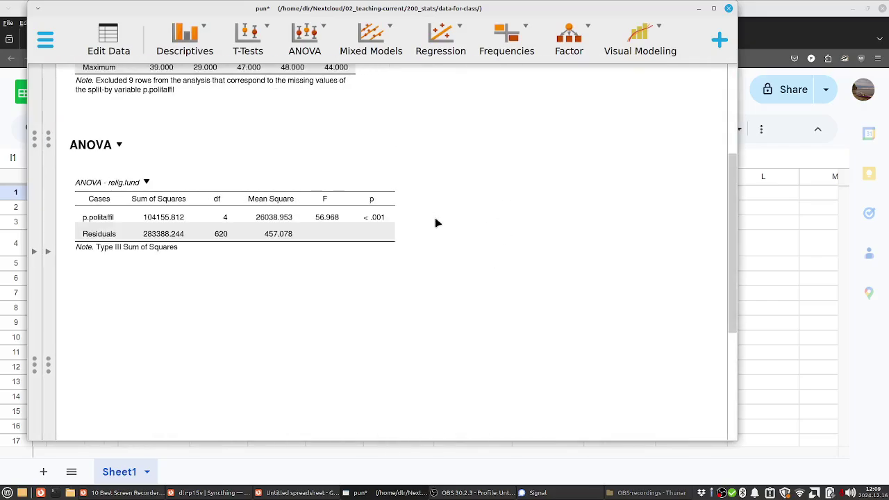
left_click(145, 183)
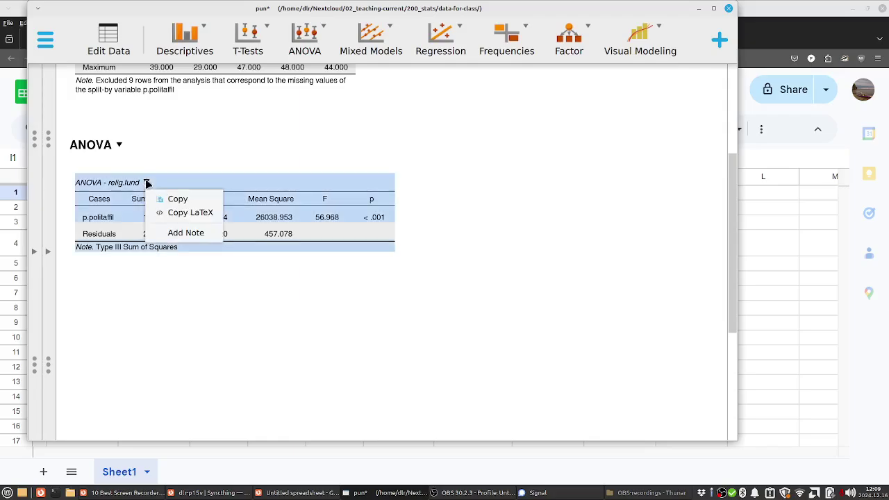
left_click(154, 200)
key("alt+Tab")
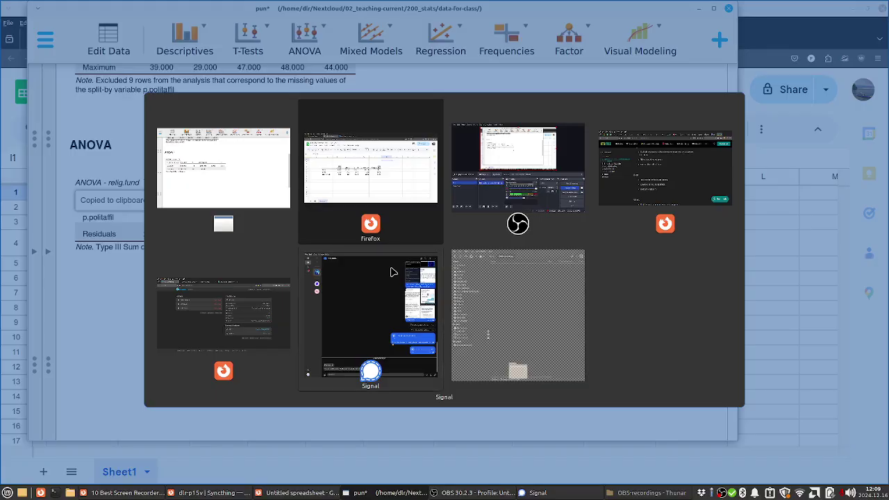
left_click(370, 219)
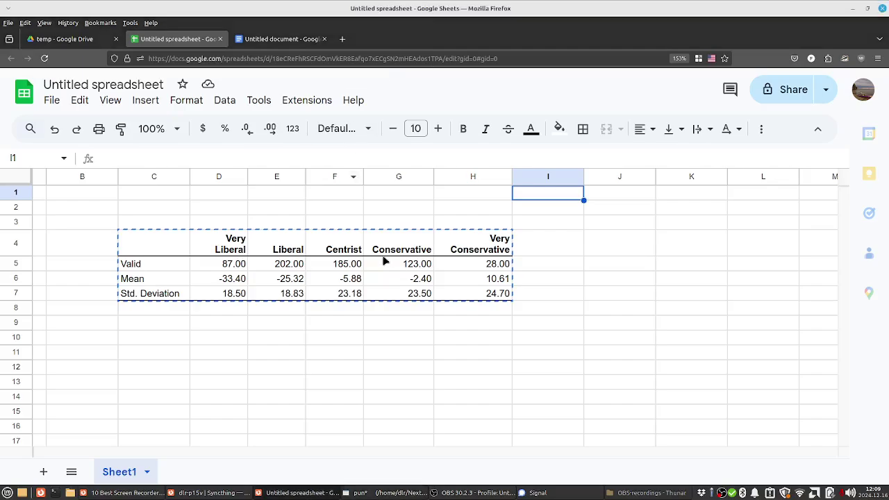
- Try pasting the ANOVA table at J3 of Sheet1, beside the descriptive statistics table, and undo the paste
left_click(619, 227)
key("ctrl+v")
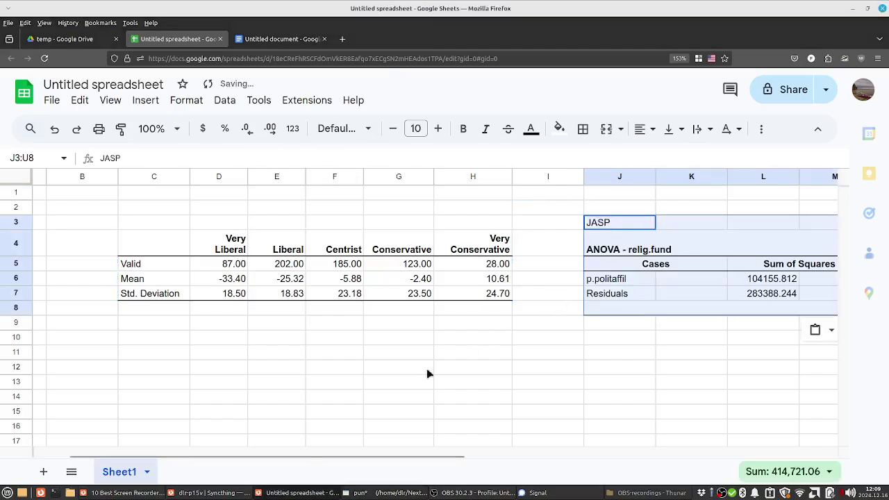
left_click_drag(340, 458, 625, 452)
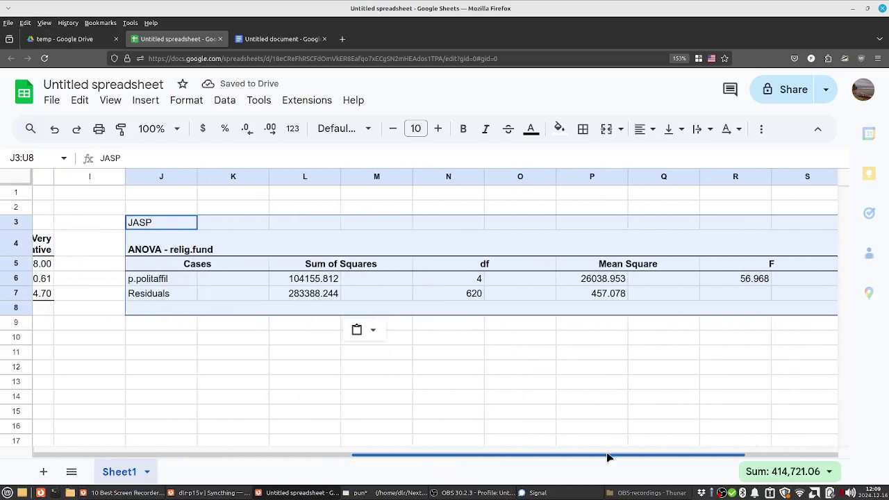
left_click(272, 373)
left_click(145, 249)
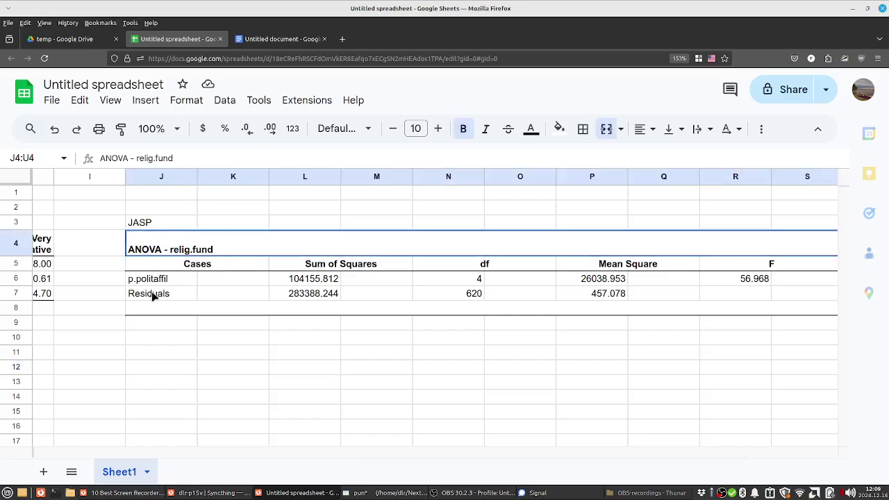
left_click(160, 322)
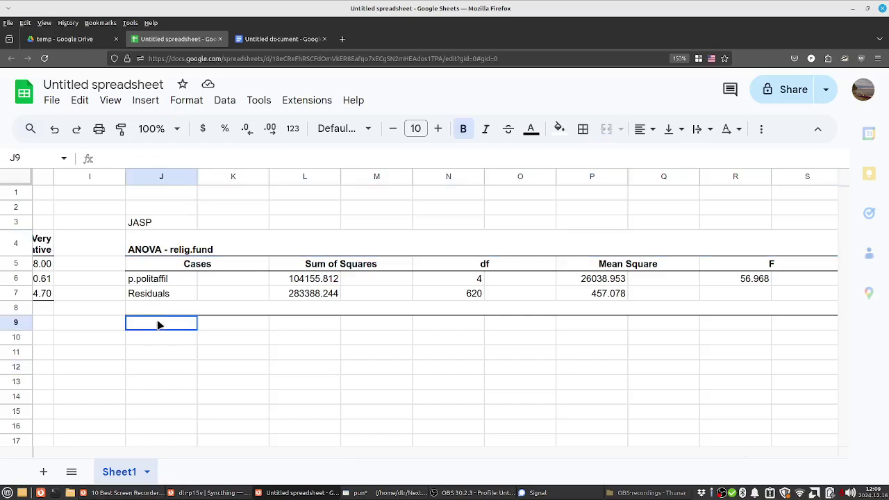
left_click(190, 247)
left_click(171, 375)
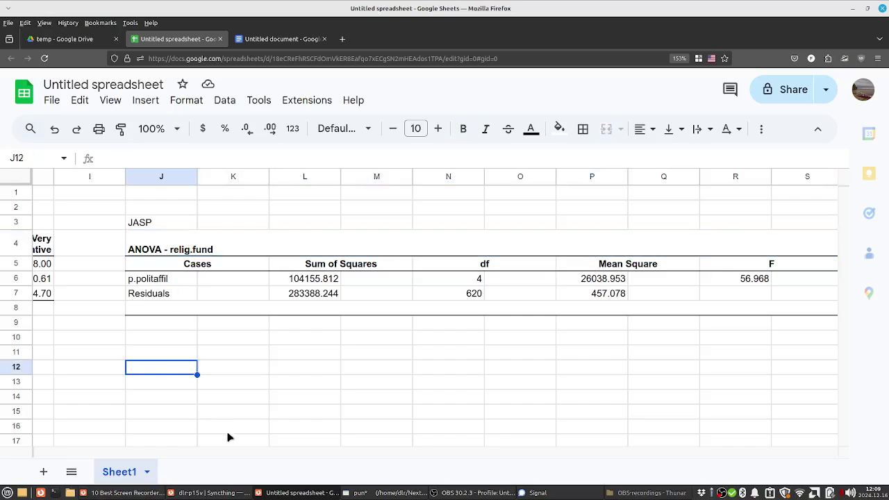
key("ctrl+z")
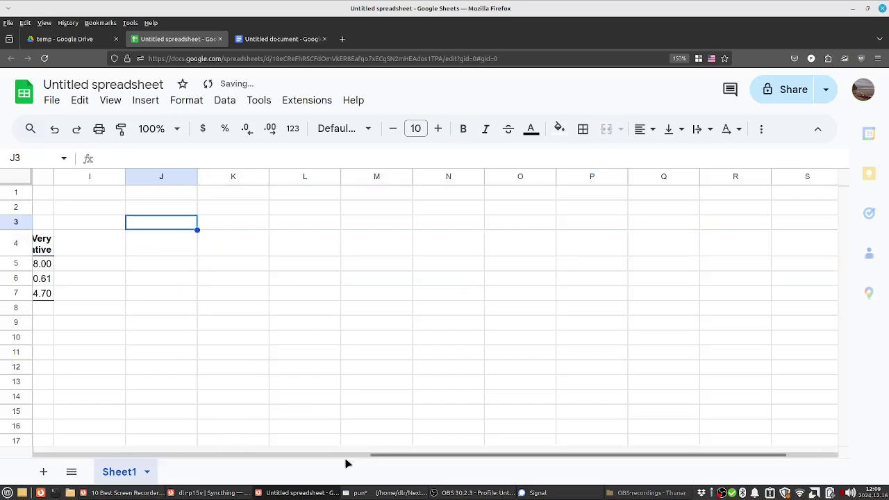
- Add a new sheet and paste the ANOVA table into it starting at B5
left_click(43, 472)
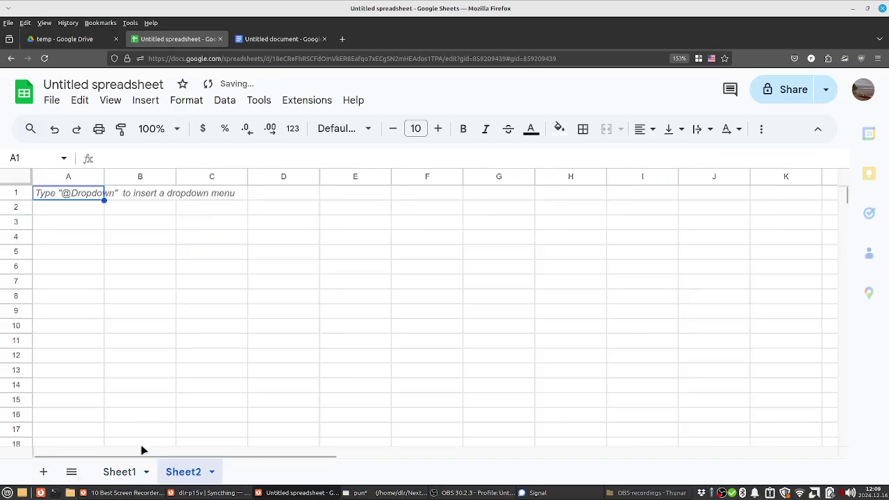
left_click(137, 251)
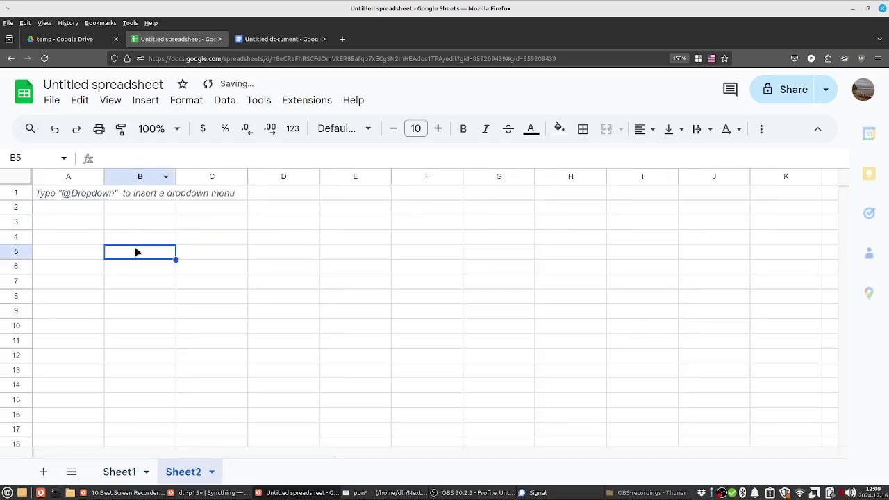
key("ctrl+v")
left_click(184, 340)
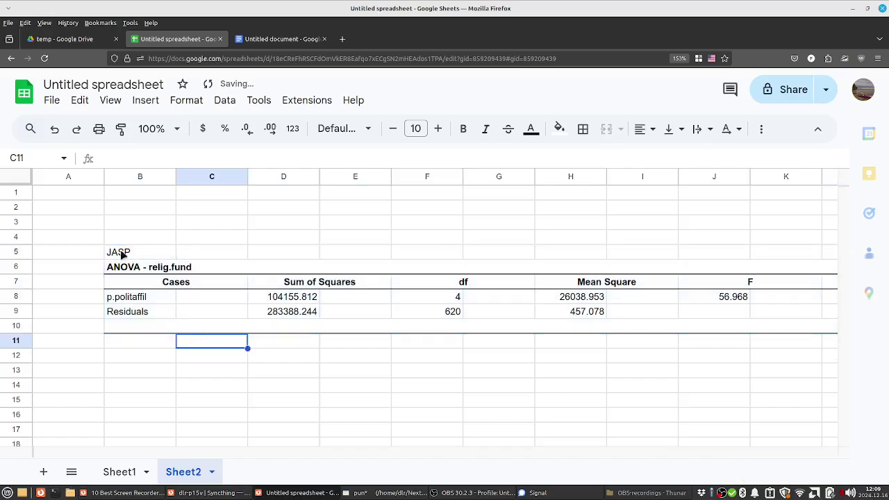
- Select rows 5 and 6, which hold the JASP label and the ANOVA - relig.fund title
left_click(117, 252)
left_click(14, 252)
left_click_drag(14, 252, 14, 269)
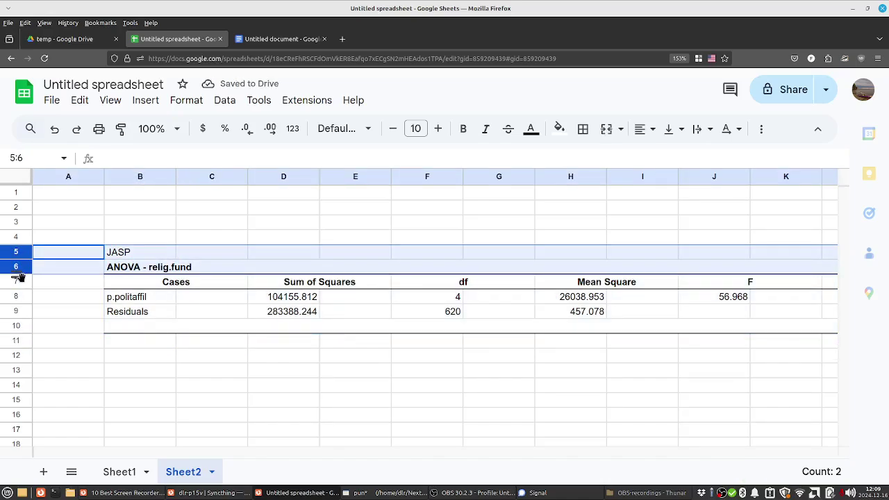
key("alt+Tab")
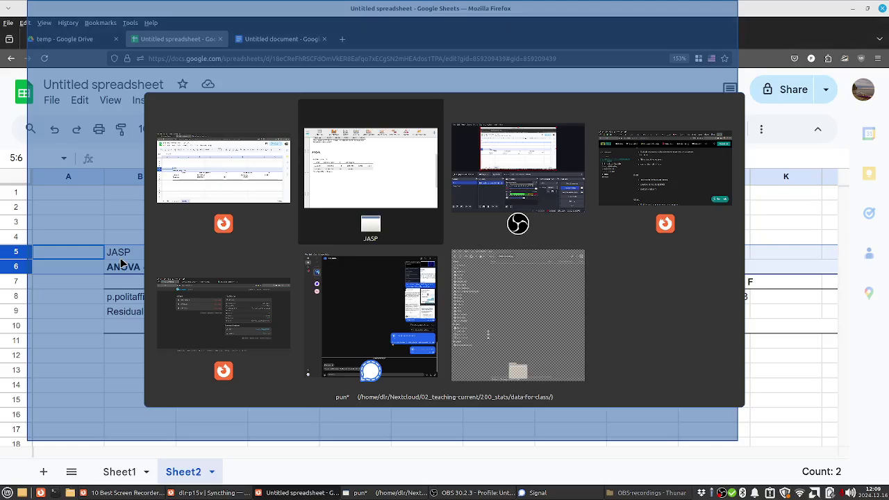
key("Escape")
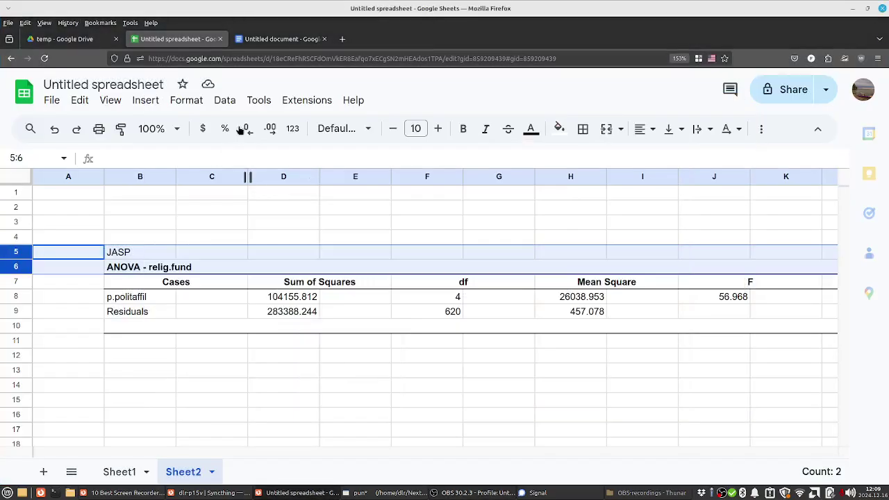
- Switch to the Google Docs report and complete the caption as "Table 2. ANOVA results: religious fundamentalism (relig.fund) by political affiliation (p.politaffil)"
left_click(280, 40)
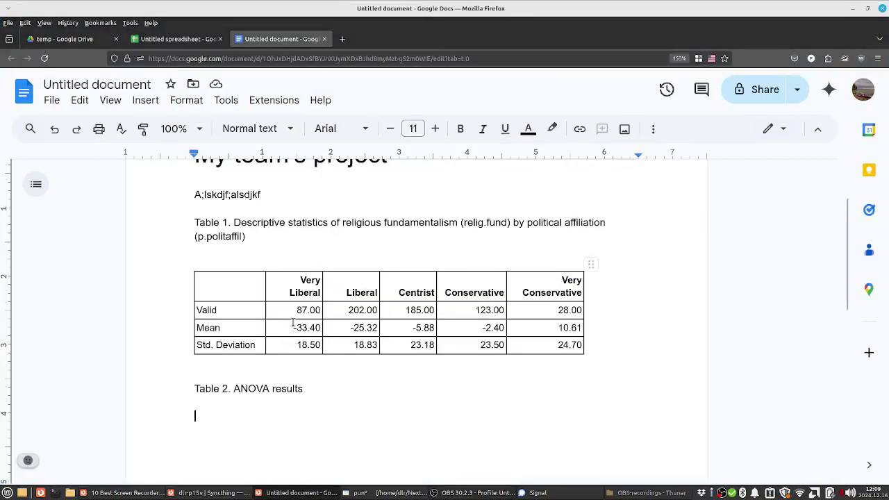
double_click(316, 388)
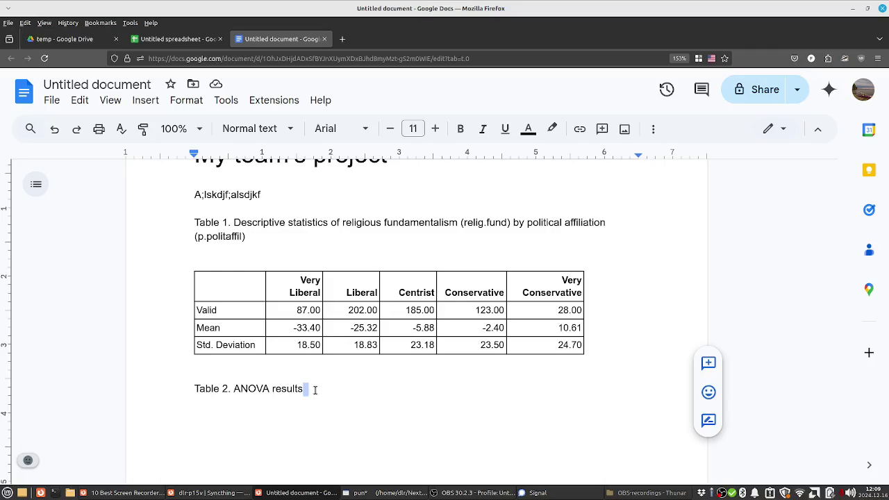
key("BackSpace")
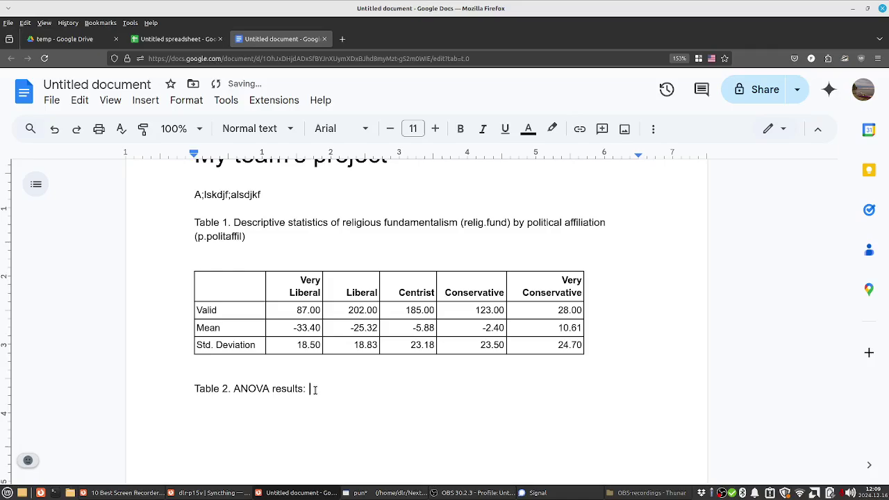
type(": Religio")
left_click_drag(343, 222, 349, 237)
key("ctrl+c")
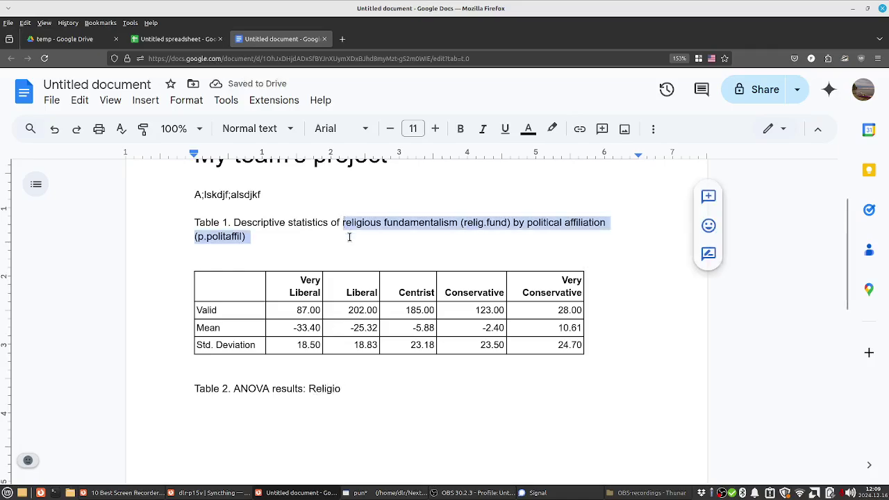
left_click(346, 389)
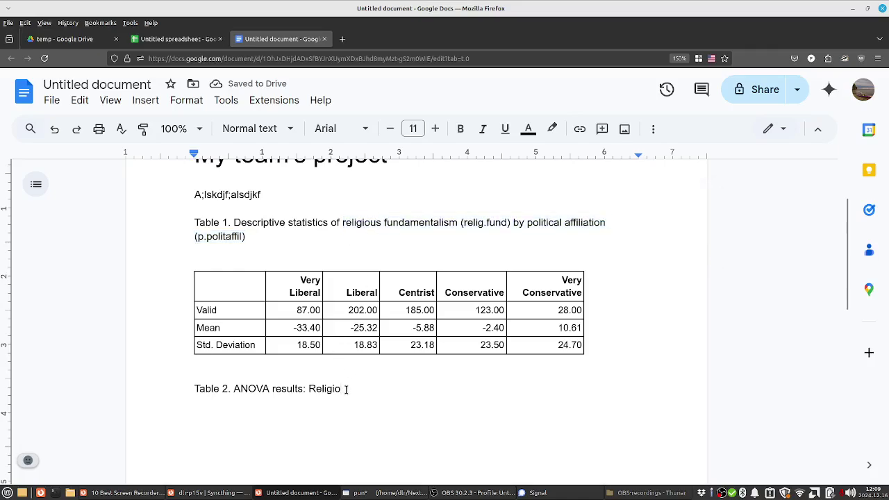
key("ctrl+BackSpace")
key("ctrl+v")
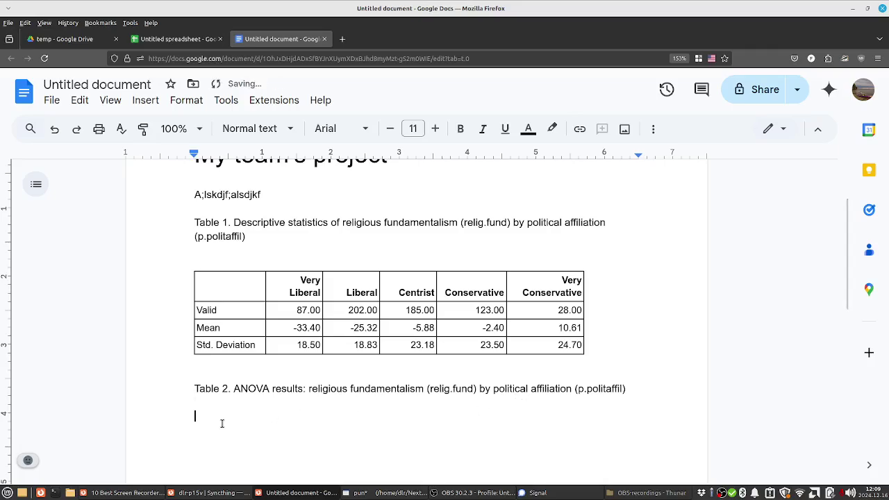
key("alt+Tab")
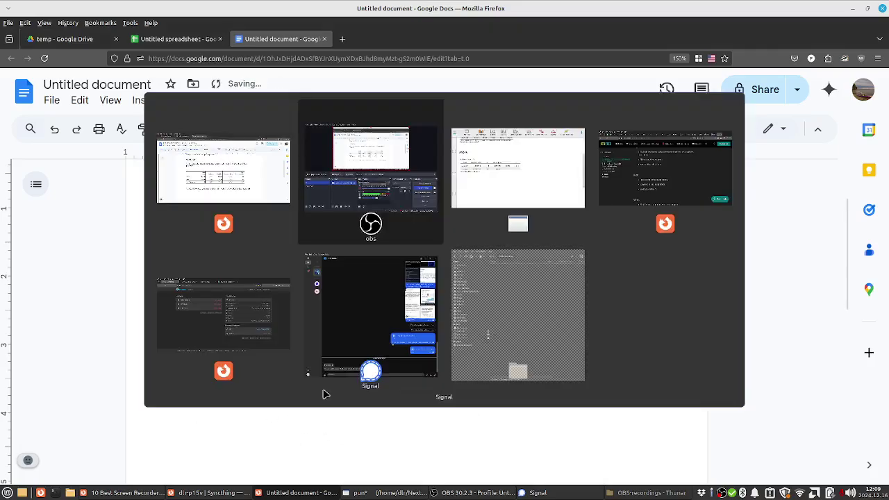
key("alt+Tab")
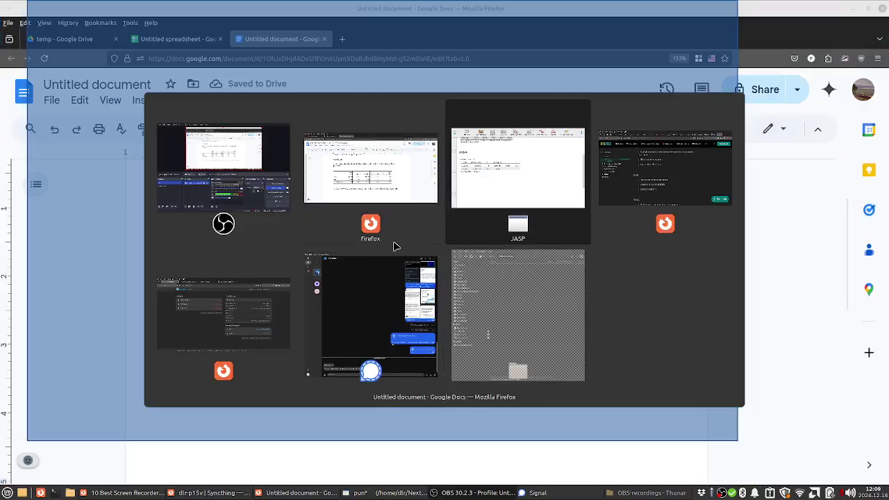
left_click(795, 6)
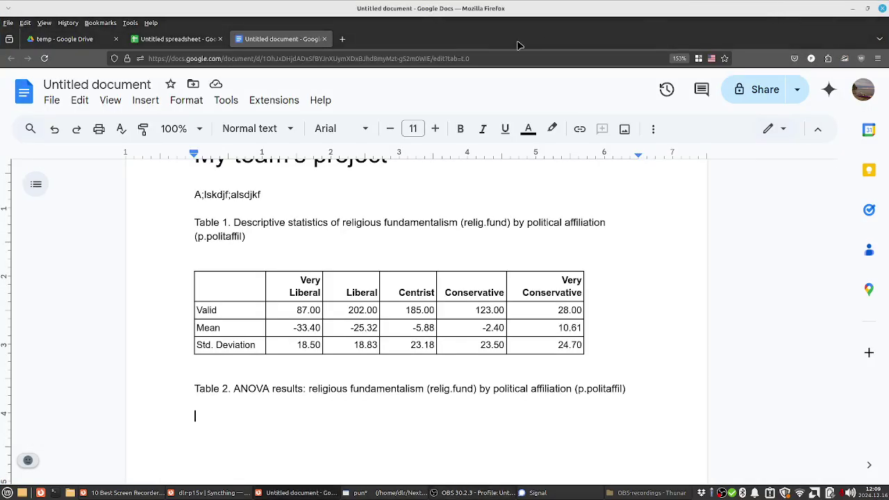
- Return to the Google Sheets spreadsheet and delete rows 5 and 6 holding the JASP label and ANOVA title in Sheet2
left_click(207, 39)
left_click(170, 268)
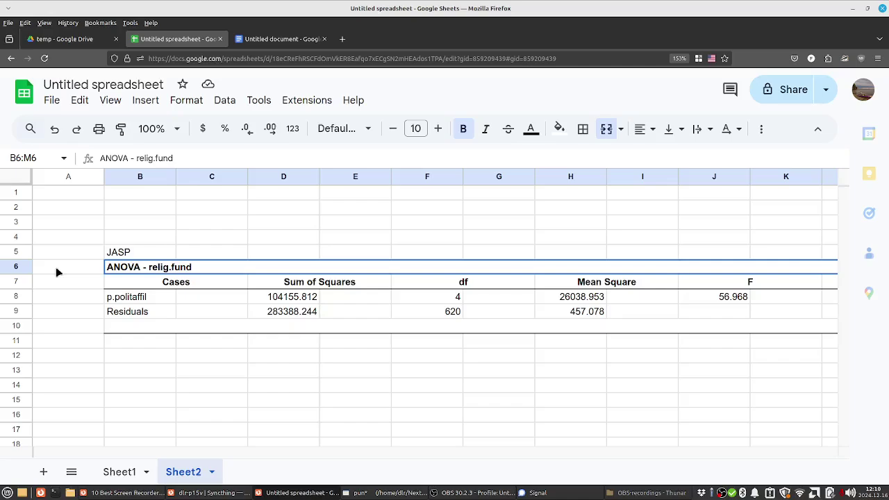
left_click_drag(16, 252, 23, 269)
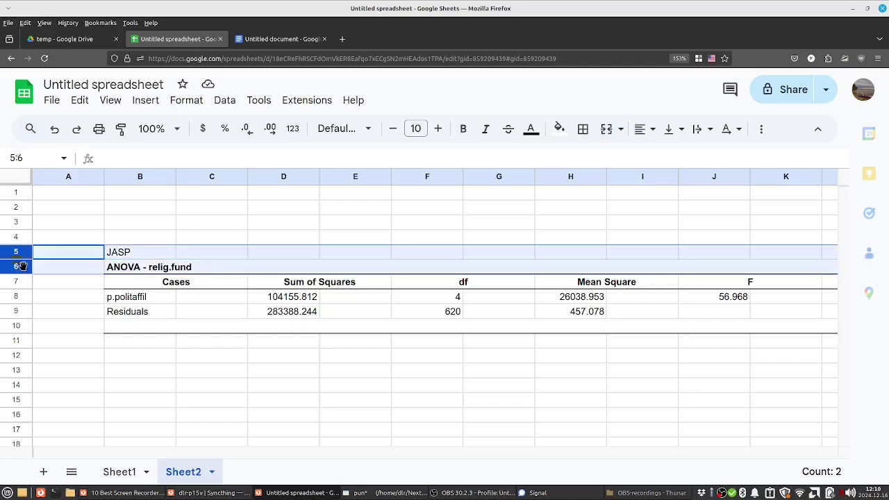
right_click(24, 268)
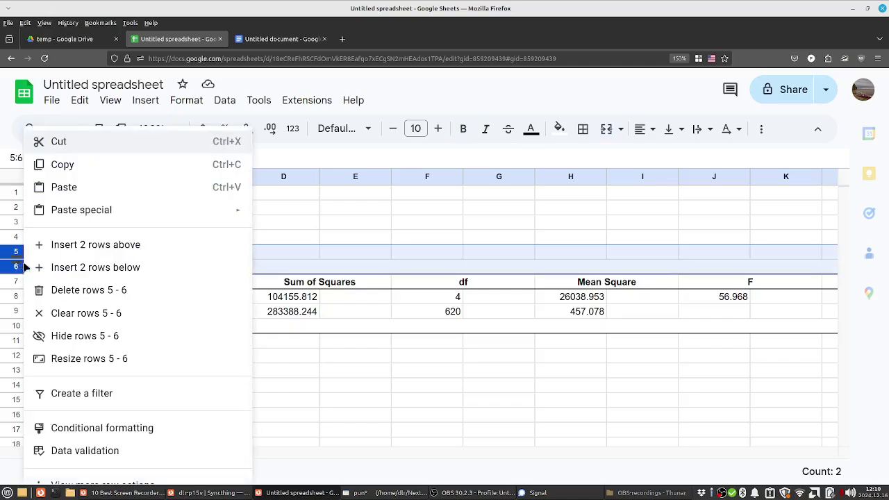
left_click(73, 290)
left_click(383, 358)
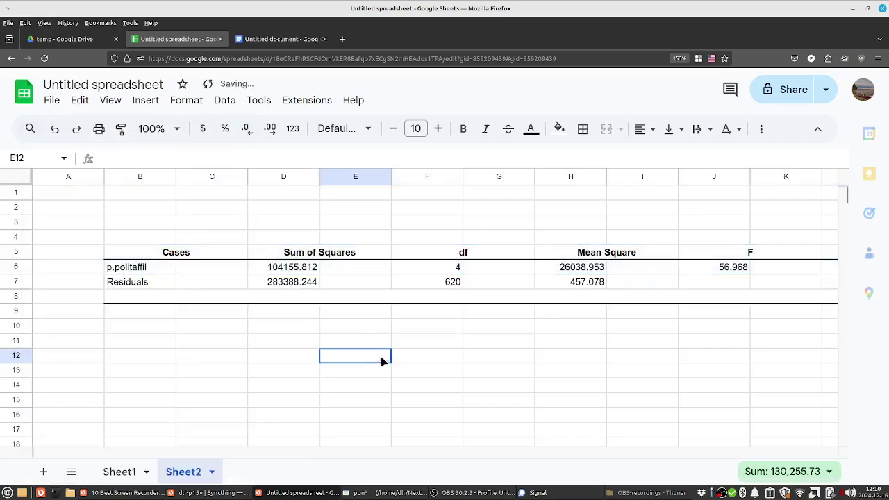
- Delete the empty row 8 beneath the Residuals row of the ANOVA table
left_click(556, 310)
left_click(17, 296)
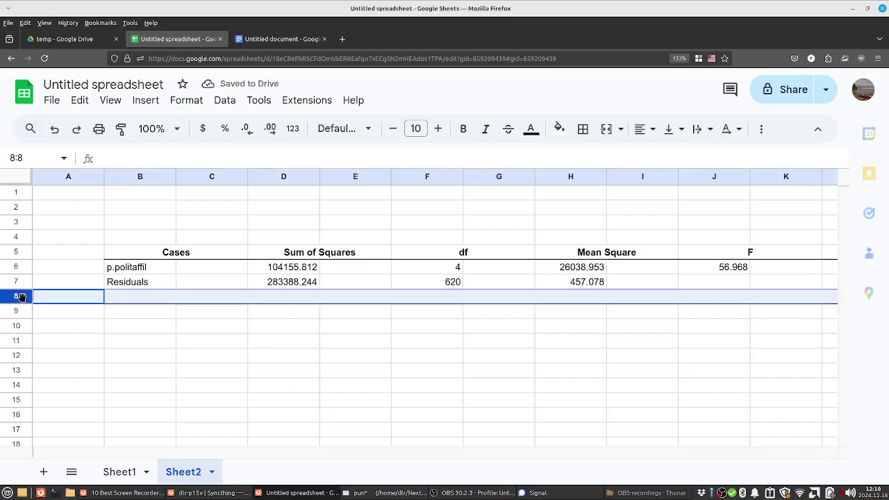
right_click(21, 297)
left_click(83, 295)
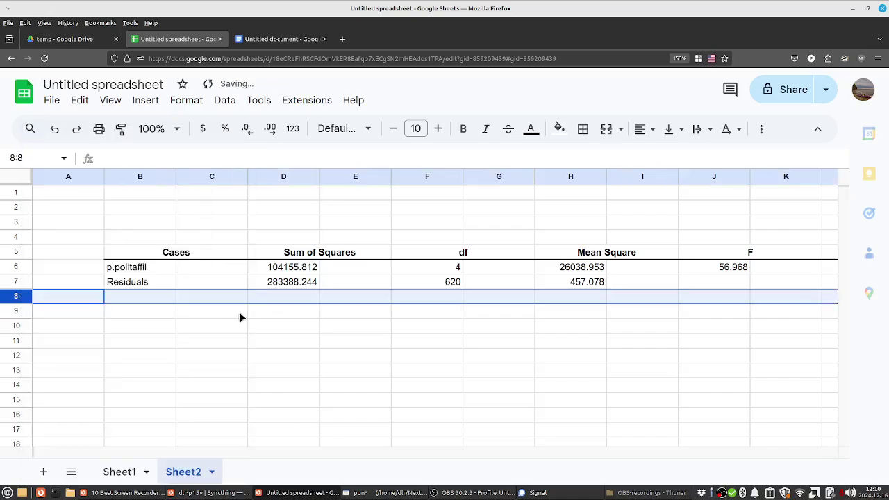
left_click(442, 314)
left_click(608, 281)
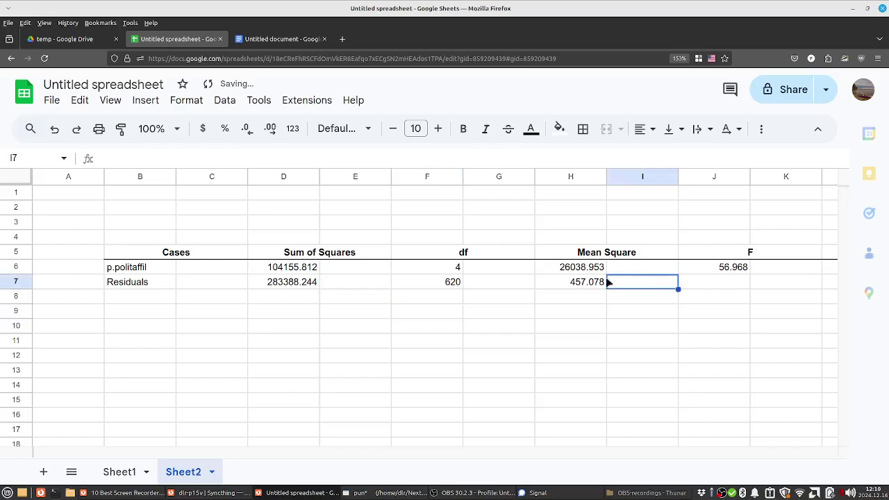
- Delete the empty spacer columns following the Cases and Sum of Squares values in the ANOVA table
left_click(213, 179)
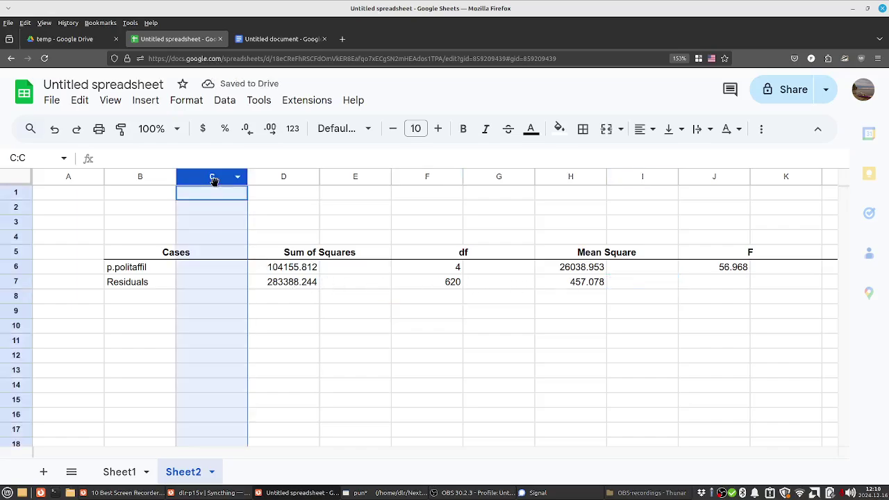
right_click(214, 179)
left_click(280, 292)
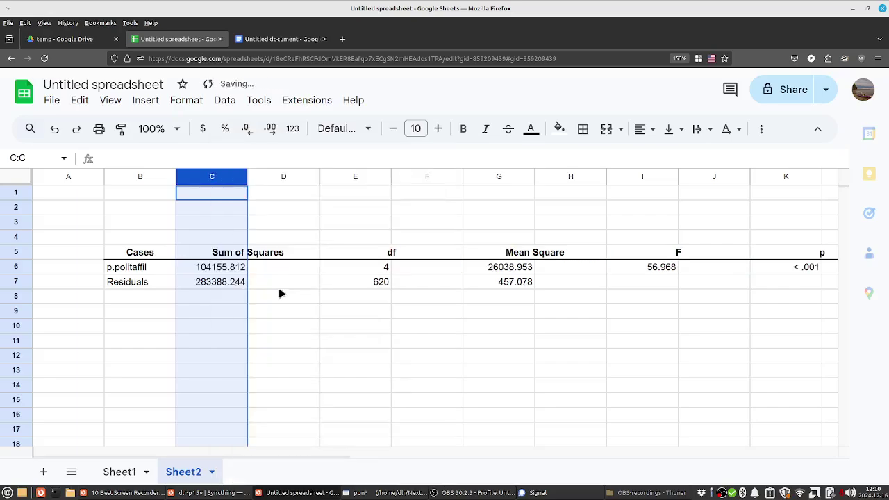
left_click(288, 177)
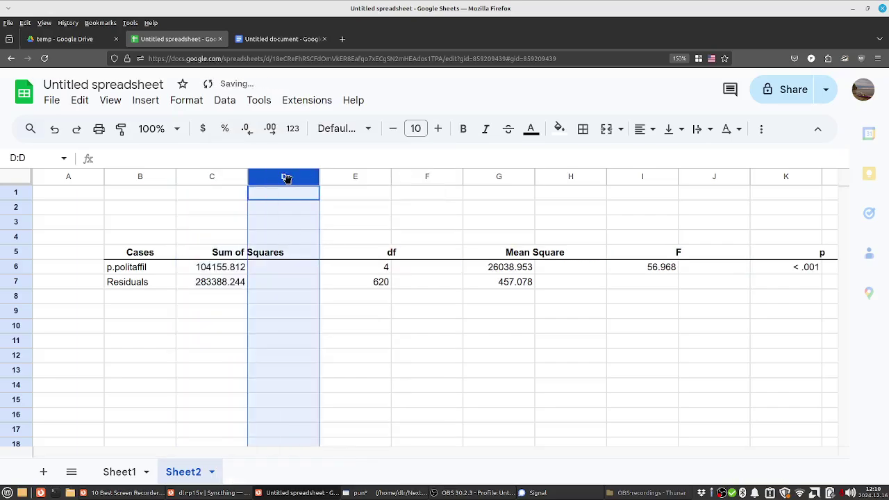
key("ctrl+alt+minus")
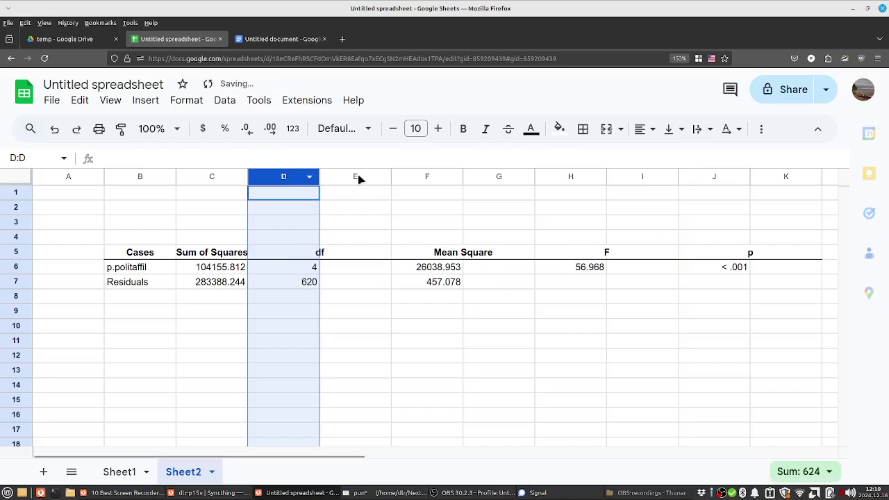
- Delete the empty spacer columns following the df and Mean Square values in the ANOVA table
left_click(357, 177)
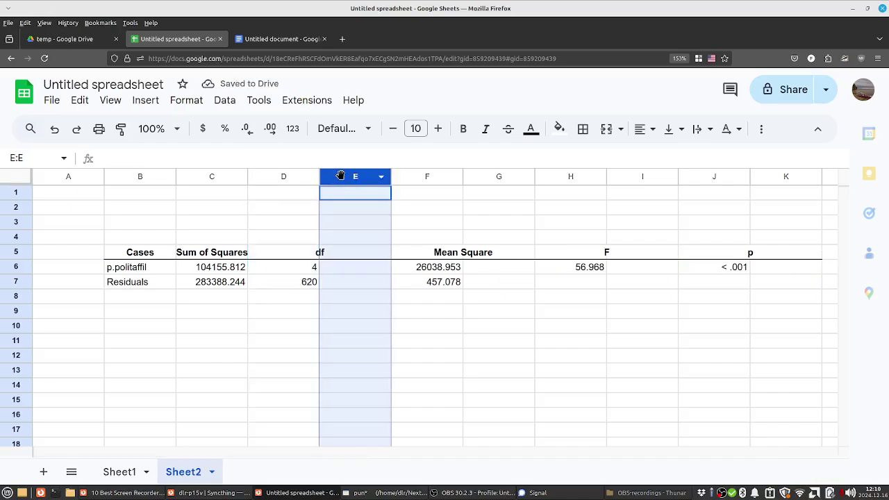
right_click(341, 176)
left_click(382, 290)
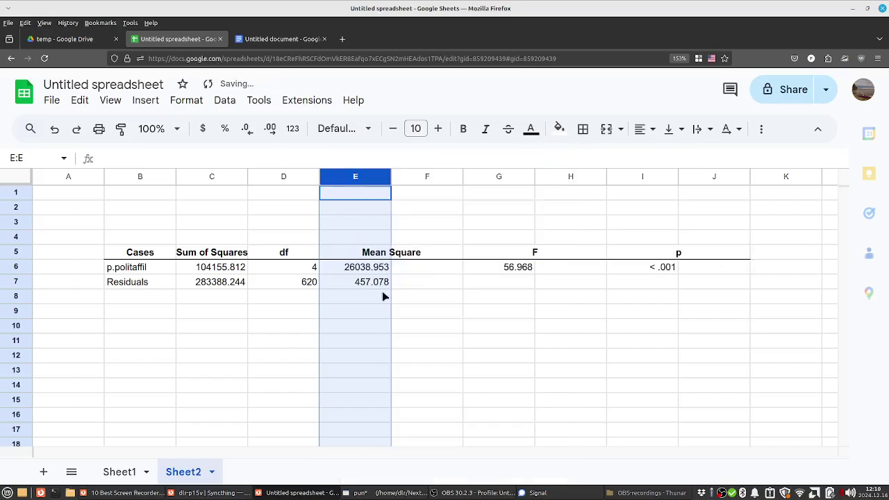
left_click(411, 177)
key("ctrl+alt+minus")
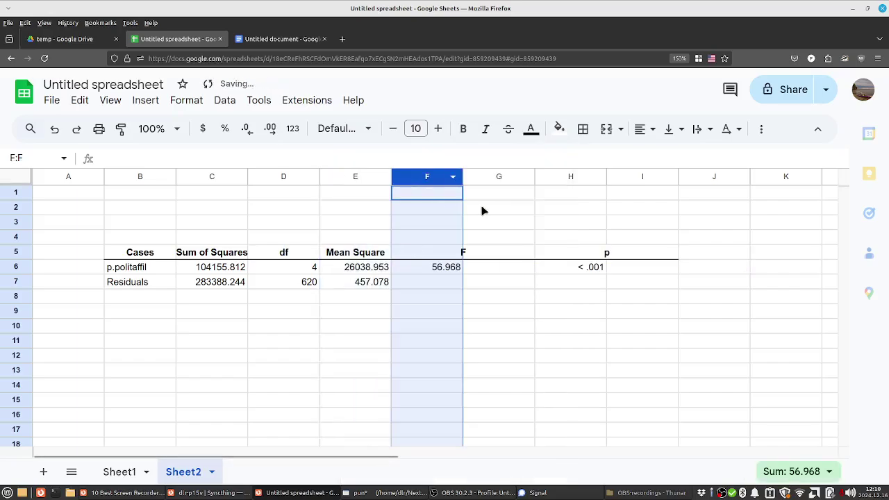
- Delete the empty spacer columns following the F and p values in the ANOVA table
left_click(478, 177)
key("ctrl+alt+minus")
left_click(547, 180)
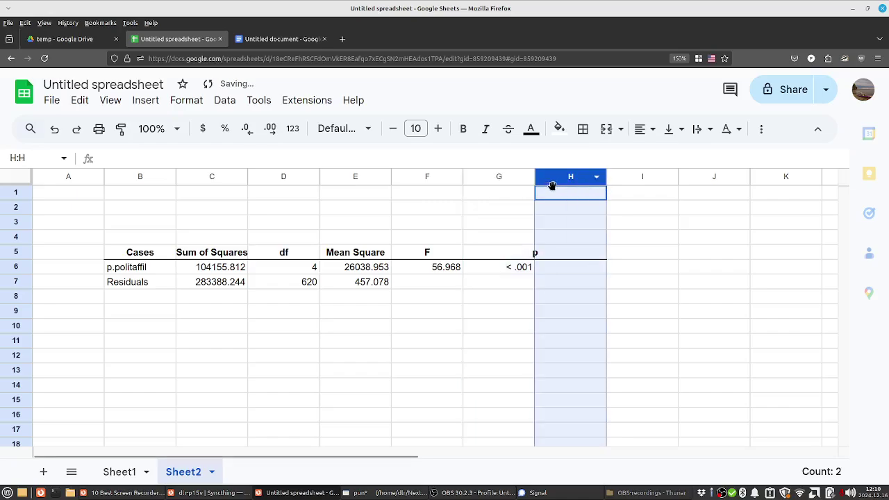
left_click(500, 322)
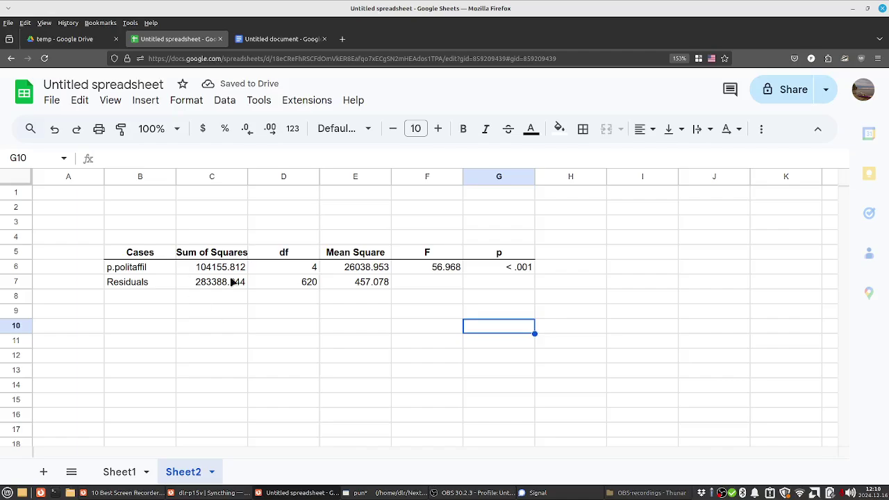
- Apply the Number format with two decimals to the Sum of Squares values in C6:C7
left_click_drag(238, 269, 236, 294)
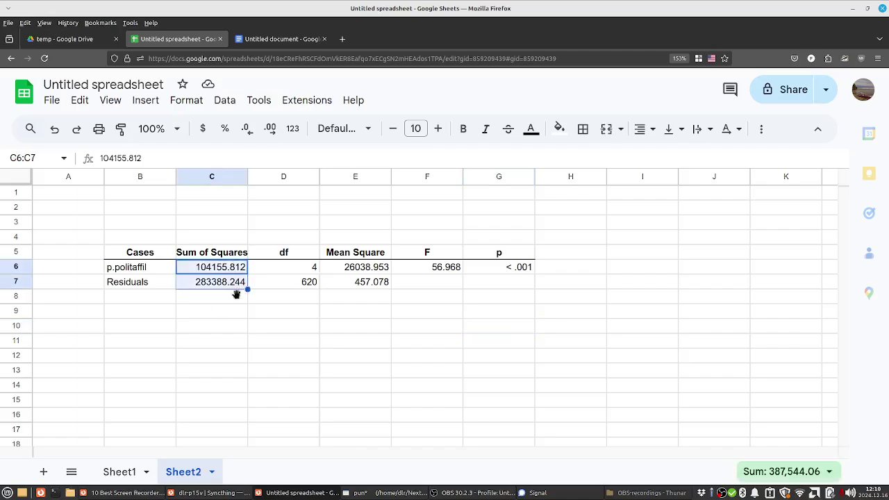
left_click_drag(312, 269, 312, 288)
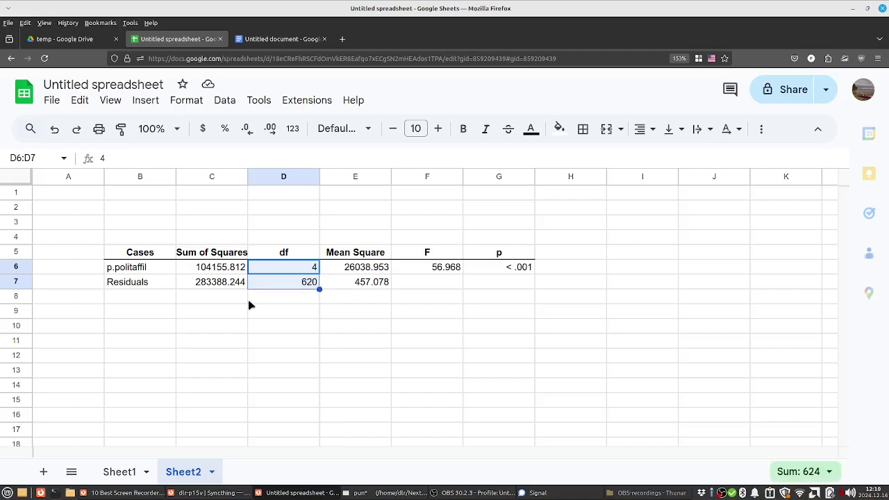
left_click(214, 300)
left_click_drag(229, 266, 229, 285)
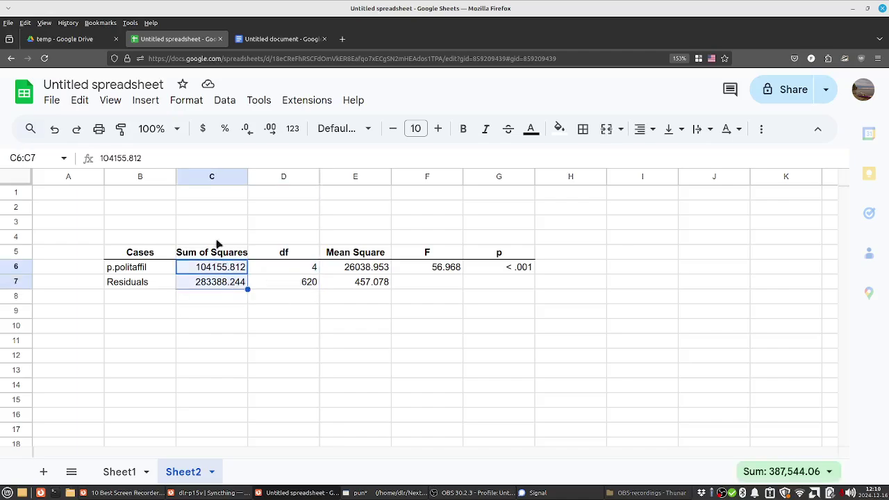
left_click(186, 100)
mouse_move(221, 161)
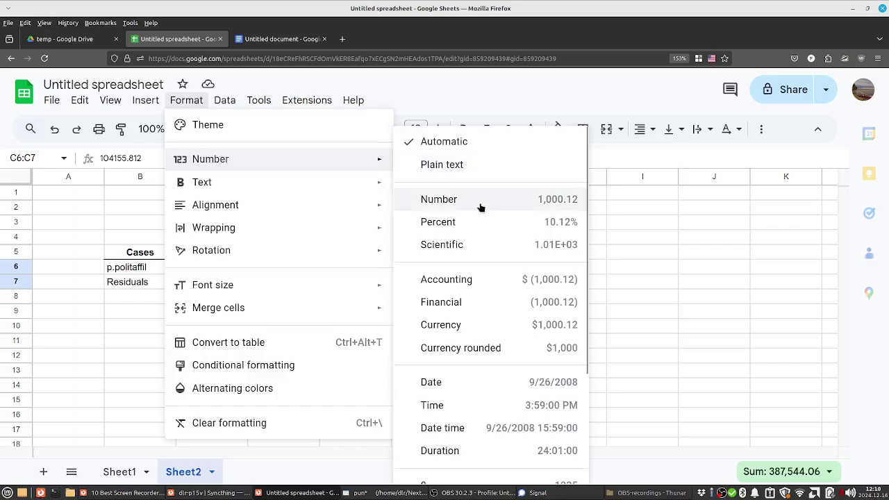
left_click(501, 199)
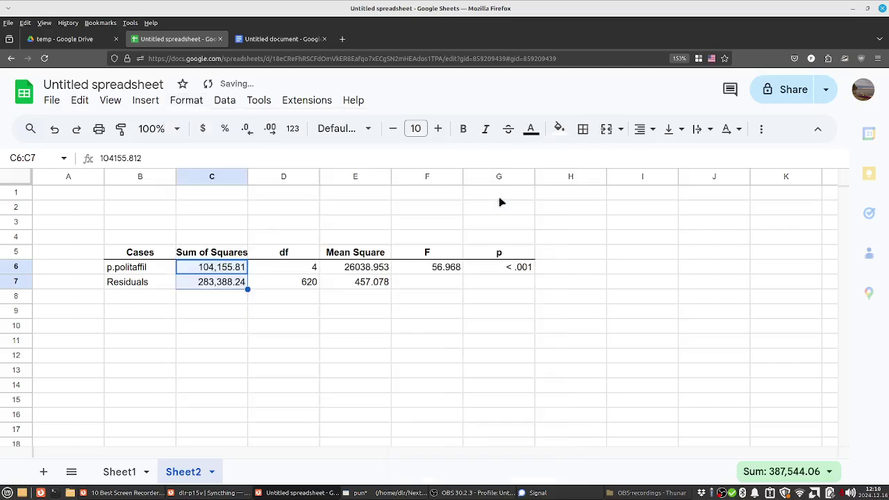
- Apply the same two-decimal Number format to the Mean Square values in E6:E7 and the F value in F6
left_click_drag(382, 270, 387, 284)
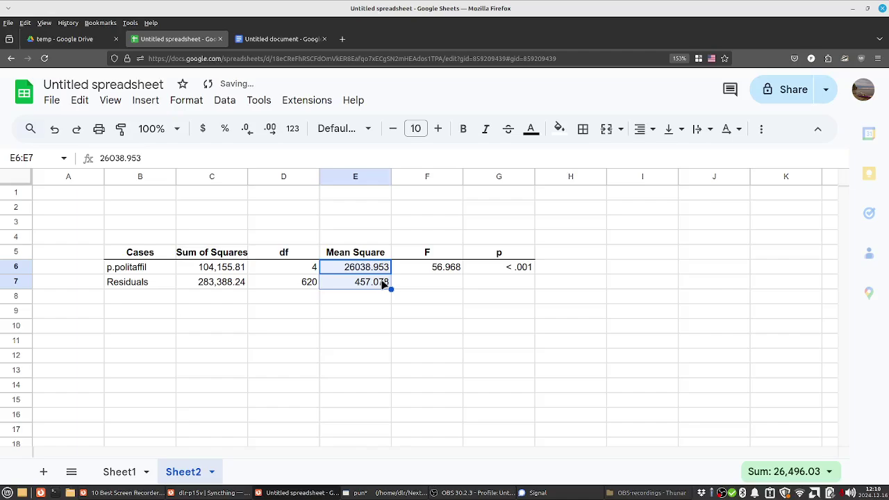
key("ctrl+shift+1")
left_click(441, 271)
key("ctrl+shift+1")
left_click(521, 272)
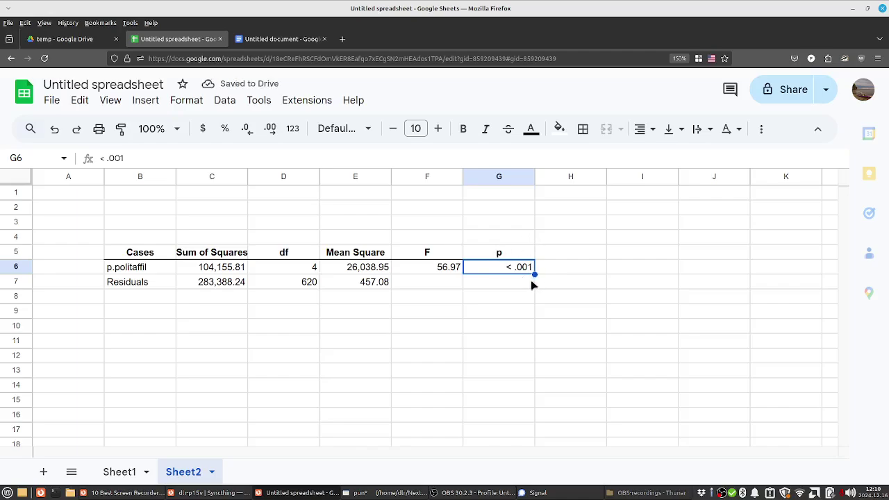
left_click(437, 299)
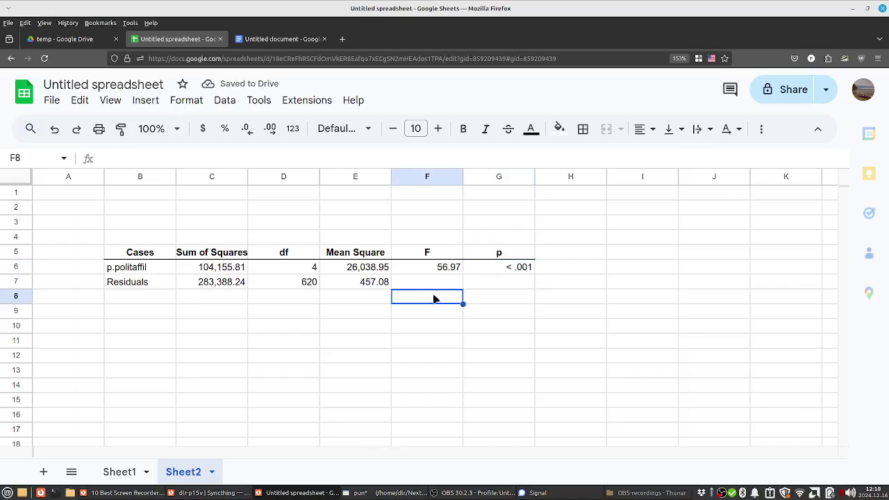
left_click(219, 270)
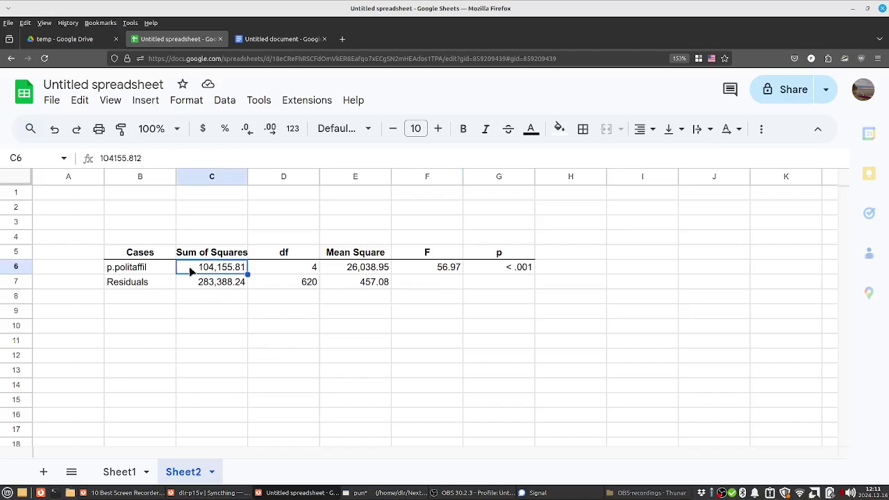
left_click(130, 270)
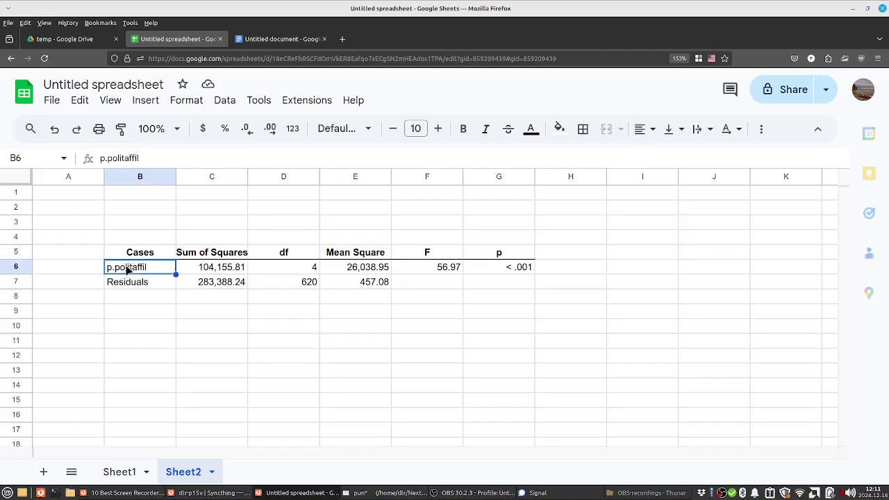
- Check how the Table 1 caption in the Google Docs report names the relig.fund variable, and return to the spreadsheet
left_click(256, 39)
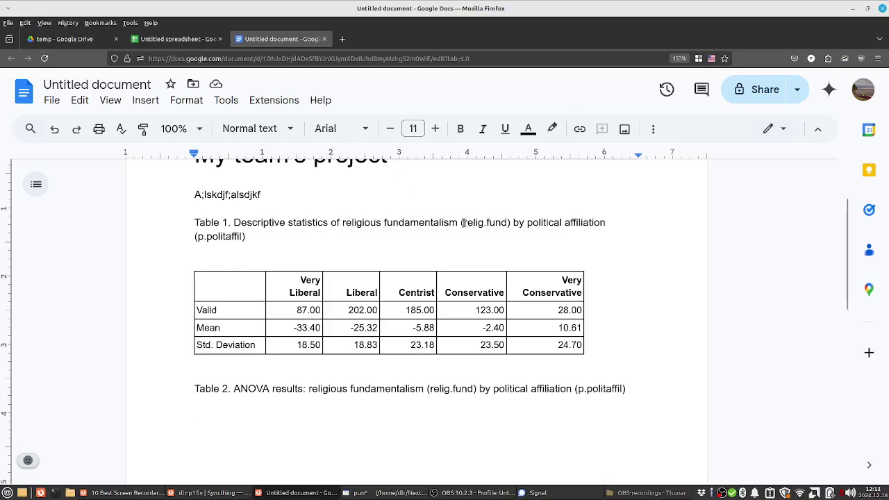
left_click_drag(463, 223, 512, 223)
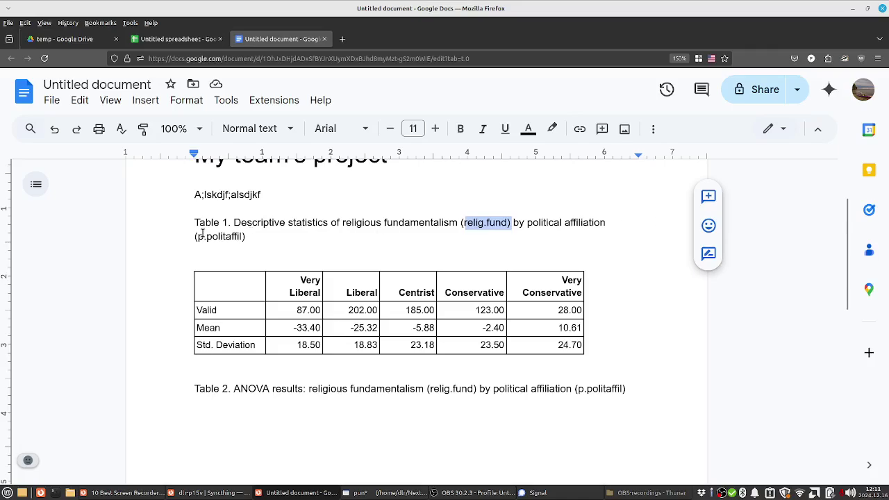
left_click(175, 39)
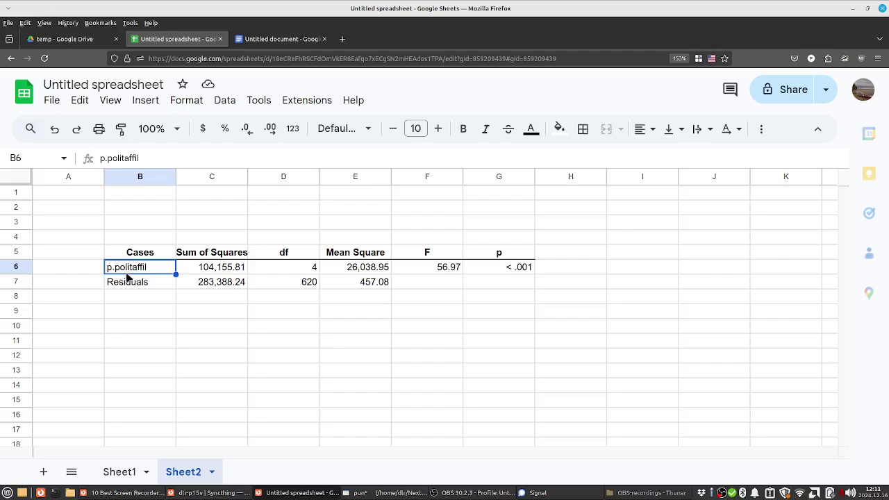
- Right-align the Cases column B5:B7 and the column headings C5:G5 of the ANOVA table
left_click_drag(154, 254, 152, 283)
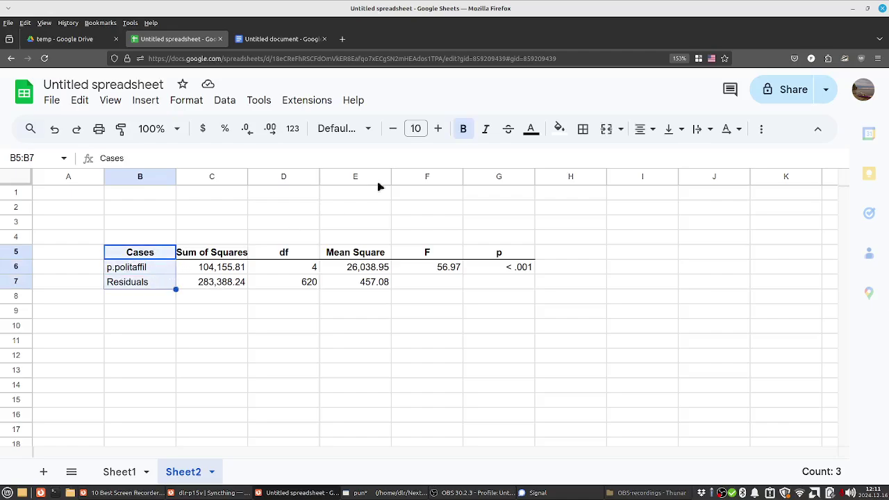
left_click(639, 128)
left_click(688, 154)
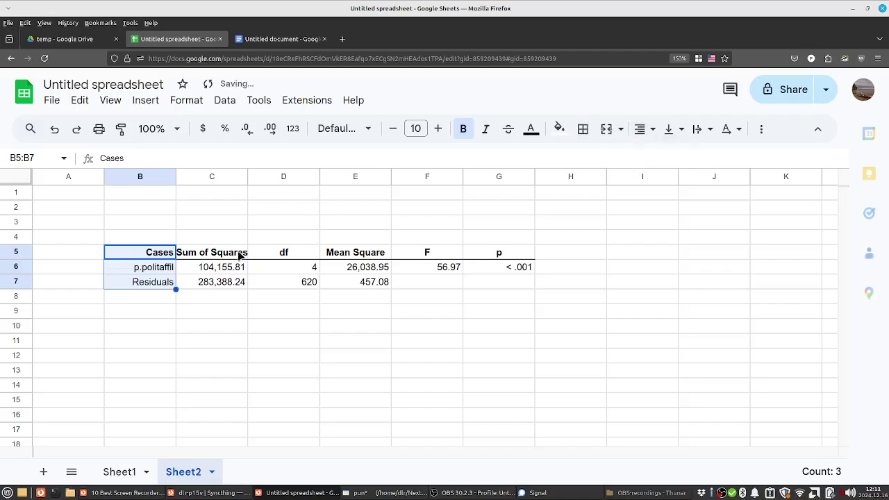
left_click_drag(240, 256, 509, 256)
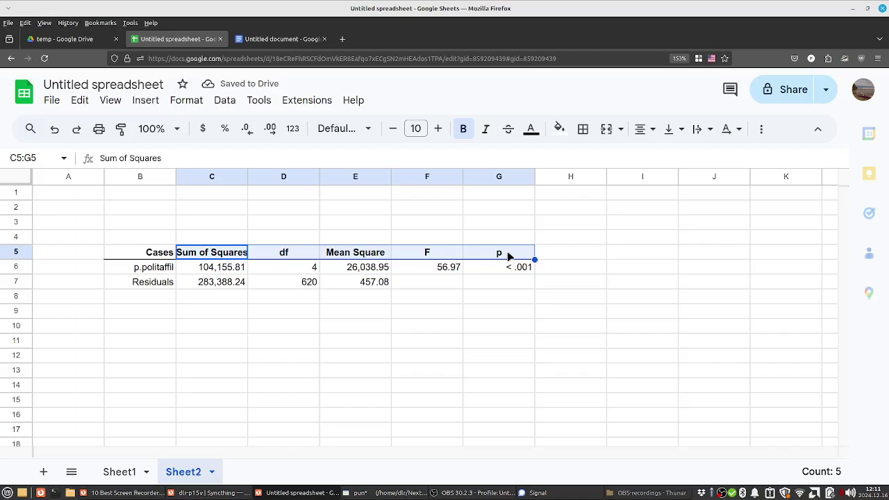
key("ctrl+shift+r")
left_click(378, 342)
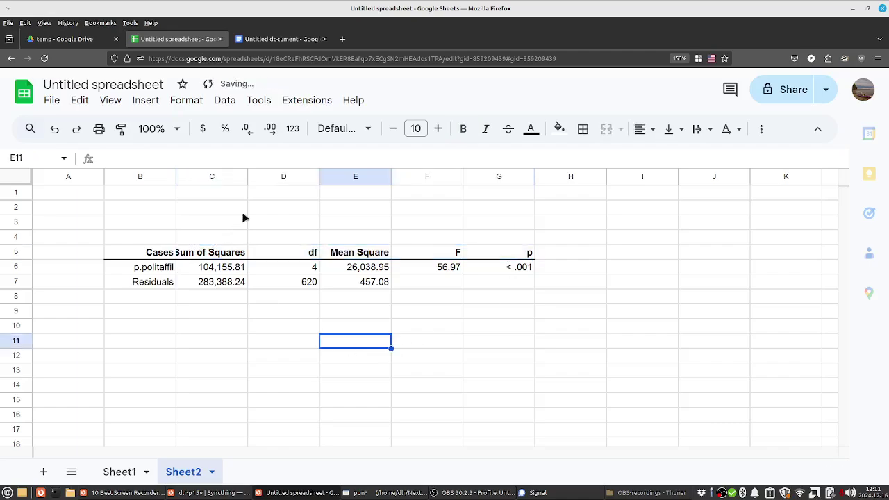
- Shorten the ANOVA headings by renaming Sum of Squares to SS and Mean Square to MS
left_click(206, 254)
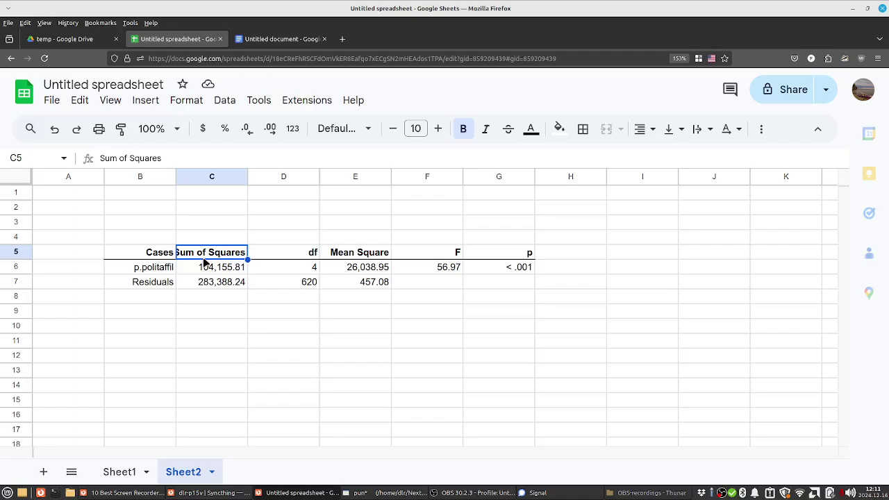
type("SS")
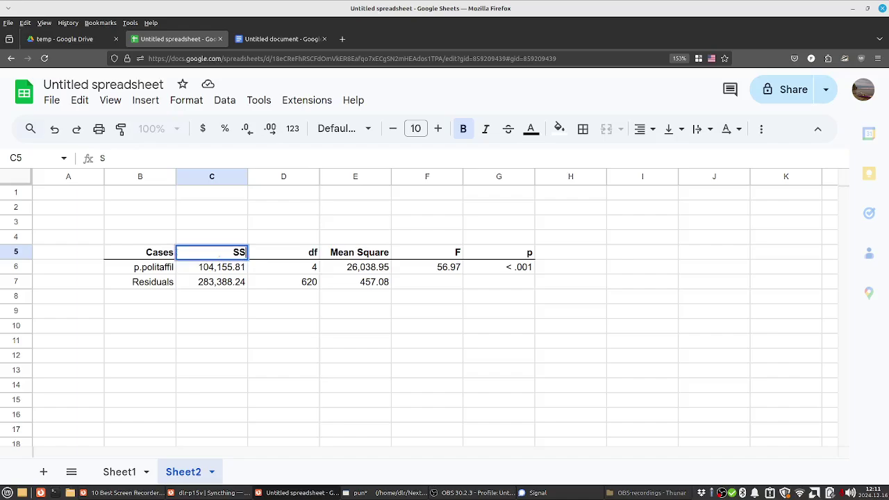
key("Tab")
left_click(355, 252)
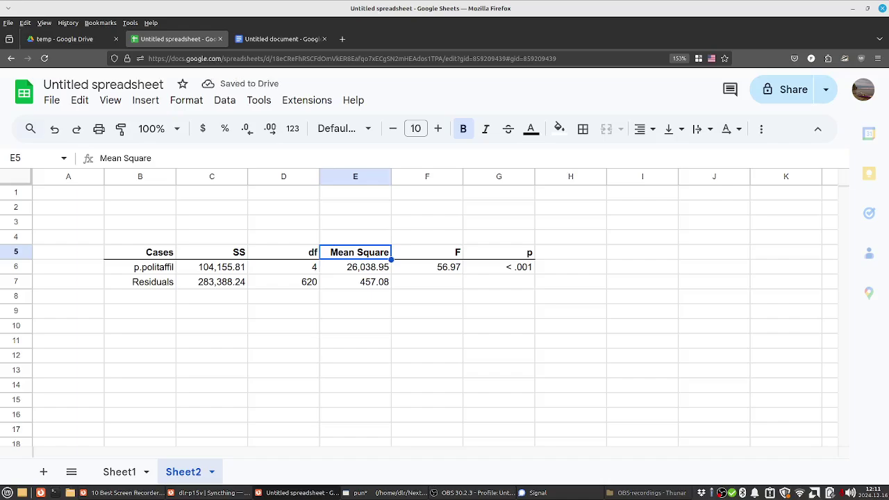
type("MS")
key("Tab")
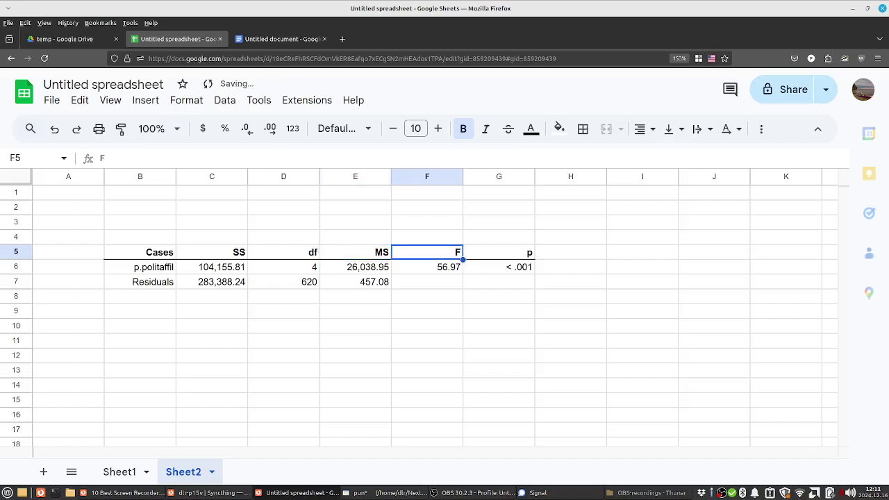
- Narrow columns C through H together to a slightly smaller uniform width
left_click_drag(206, 175, 570, 178)
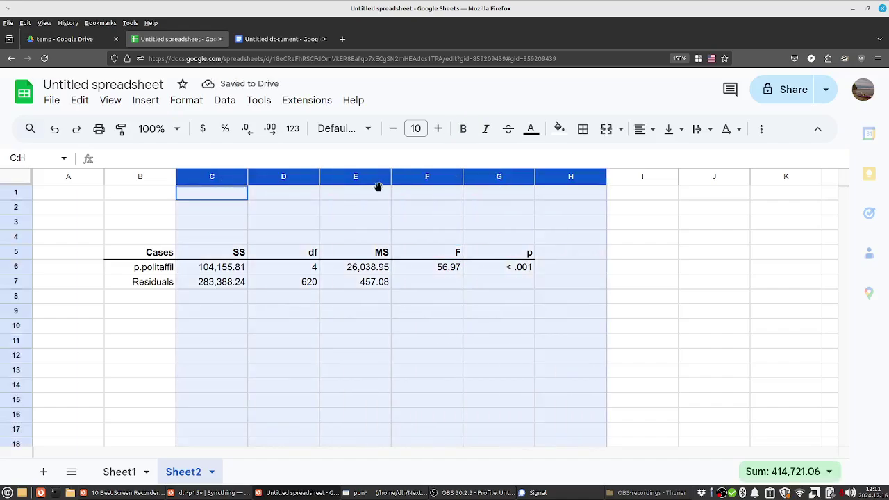
left_click_drag(247, 174, 236, 174)
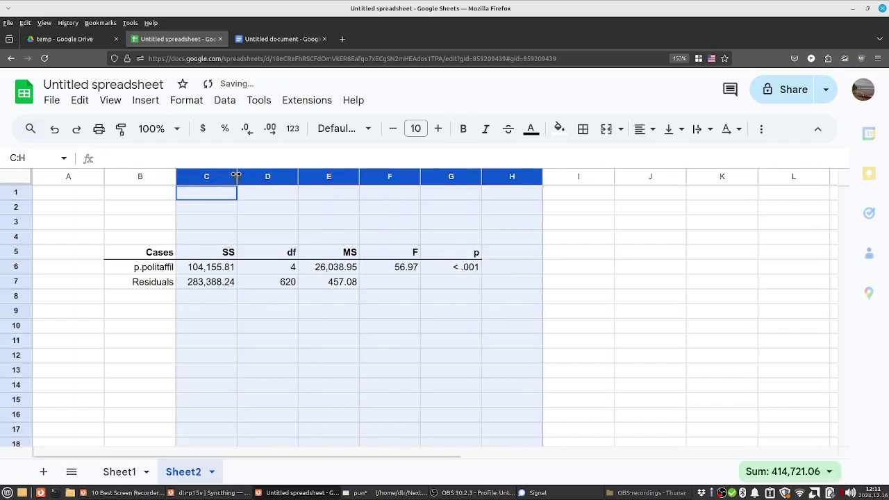
left_click(267, 223)
- Fit the widths of columns D through G to their contents so the ANOVA table is compact
left_click(268, 176)
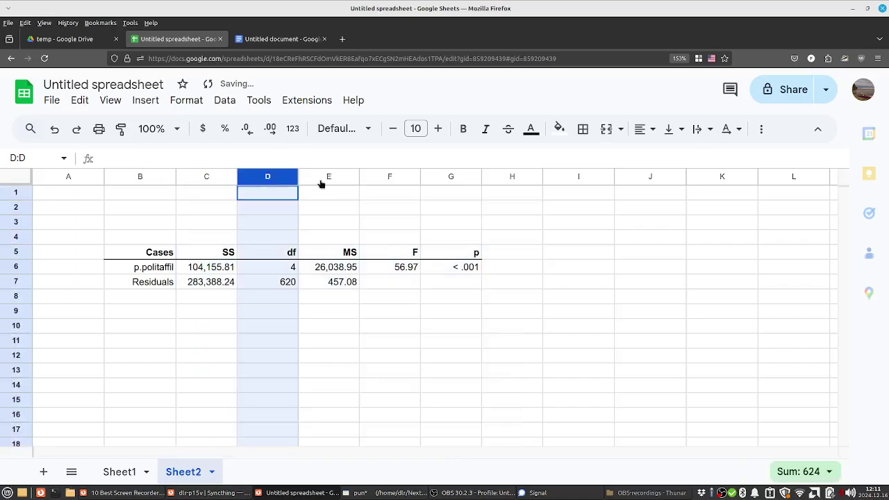
left_click(478, 179, "shift")
left_click_drag(297, 177, 273, 176)
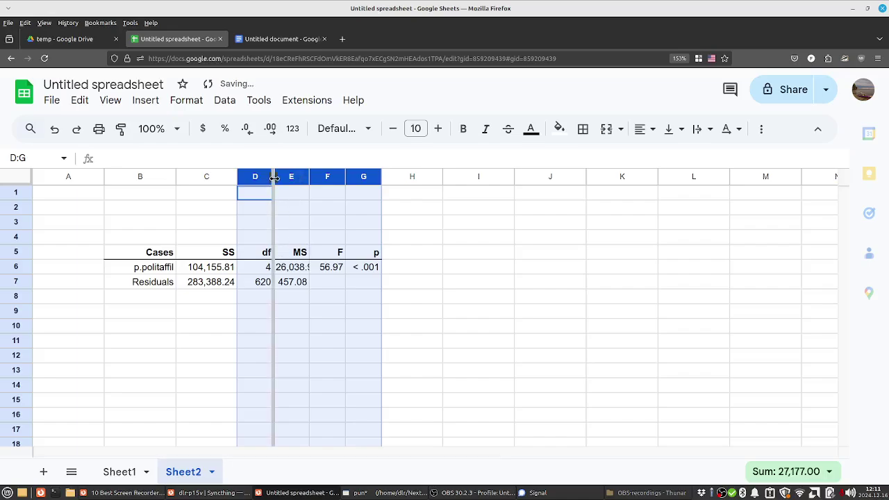
double_click(273, 176)
left_click(349, 299)
left_click_drag(258, 176, 397, 177)
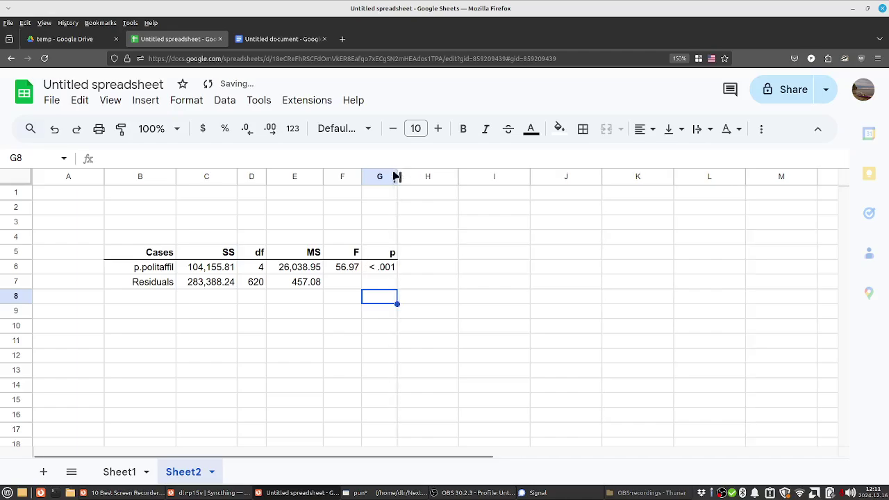
left_click(435, 299)
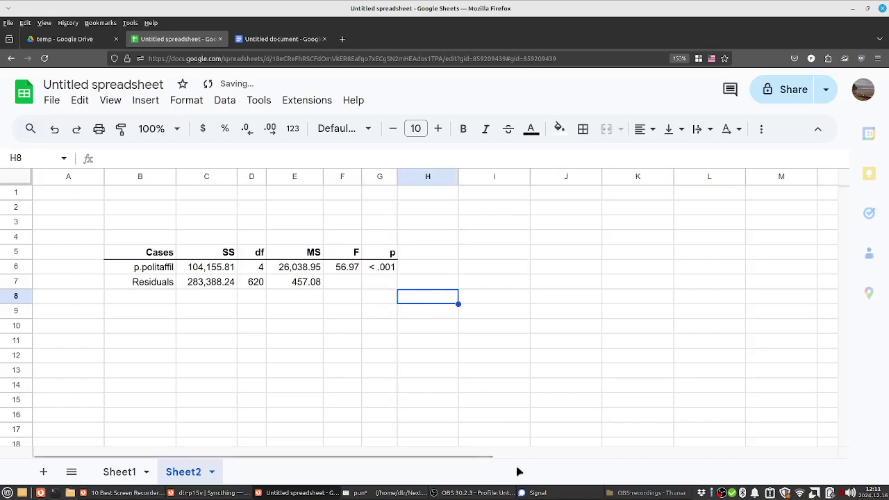
- Copy the ANOVA table B5:G7 and paste it unlinked below the Table 2 caption in the Google Docs report
left_click(384, 268)
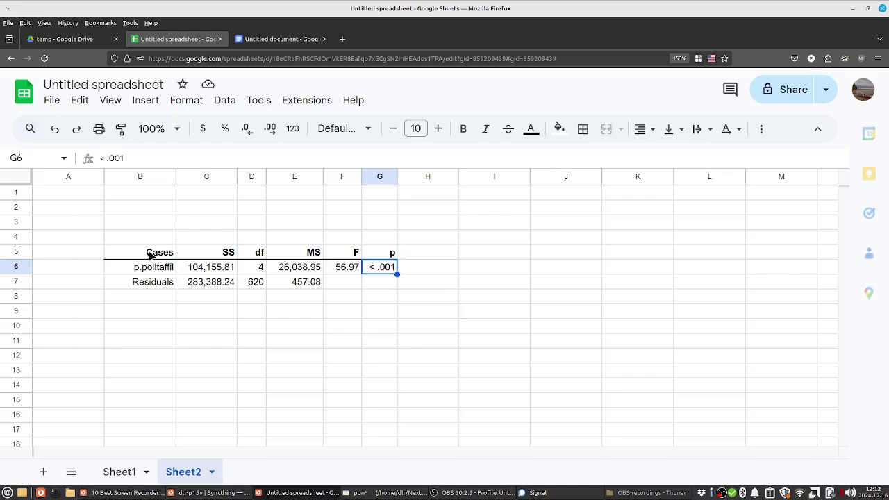
left_click_drag(148, 252, 385, 290)
key("ctrl+c")
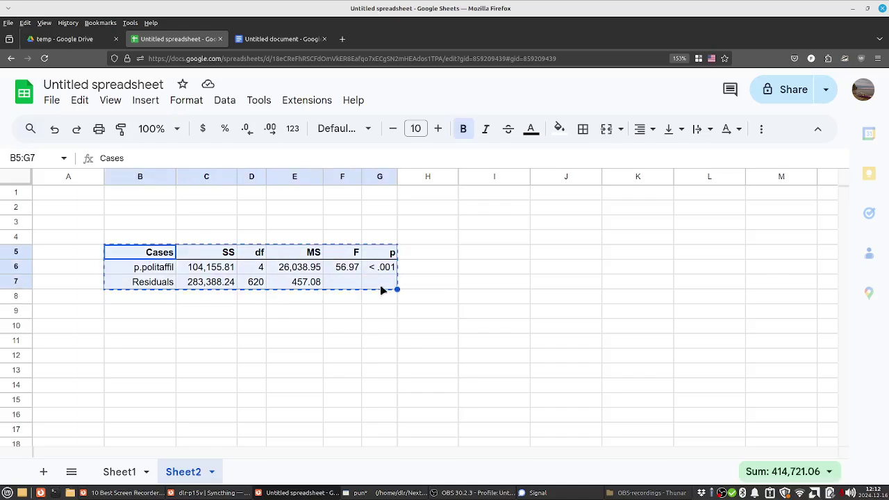
left_click(276, 39)
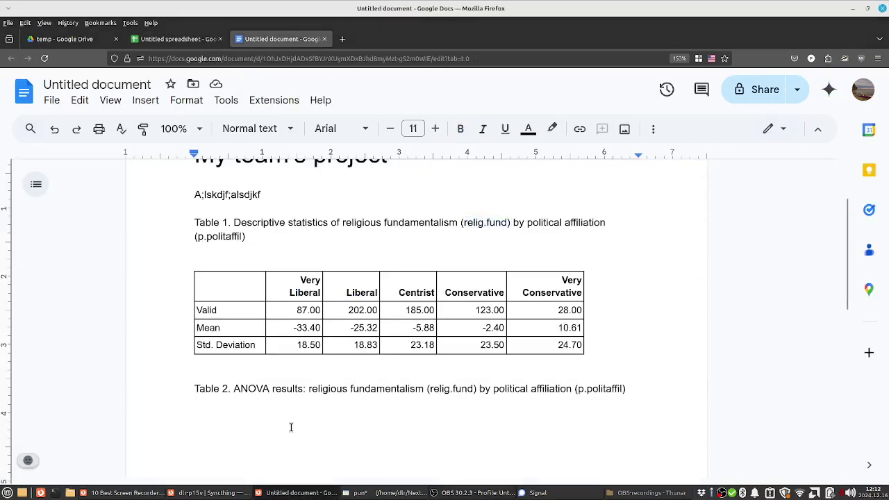
left_click(291, 427)
key("ctrl+v")
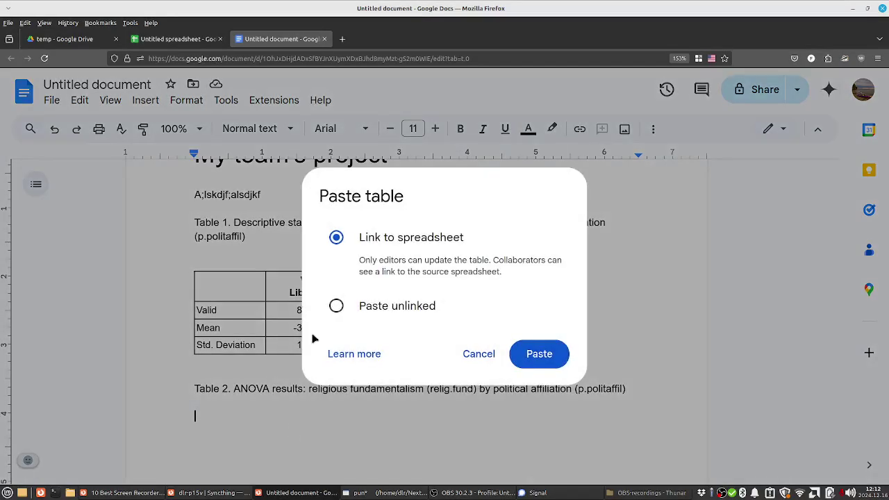
left_click(336, 306)
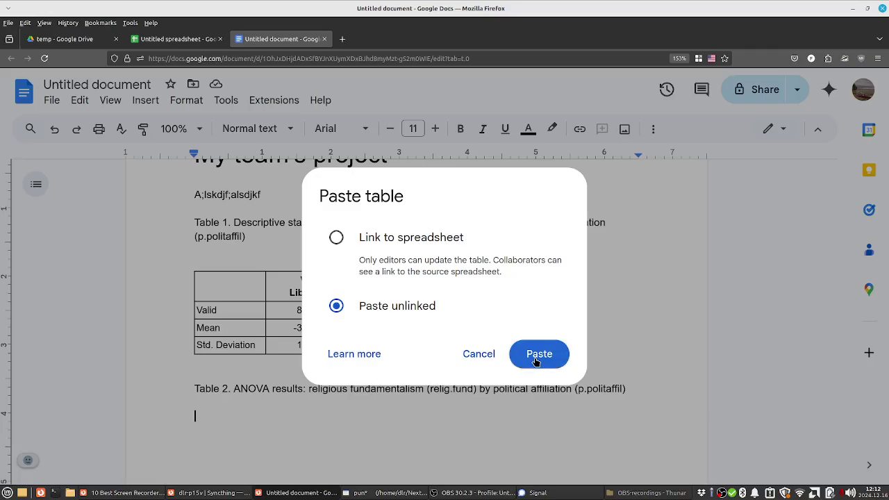
left_click(538, 354)
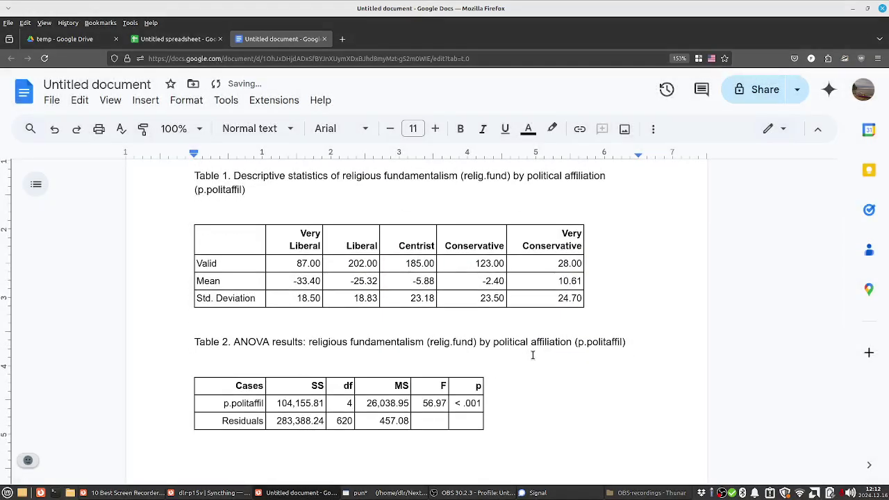
- Add the caption "Table 3. Post hoc results" below the ANOVA table in the report
scroll(540, 368, "down", 3)
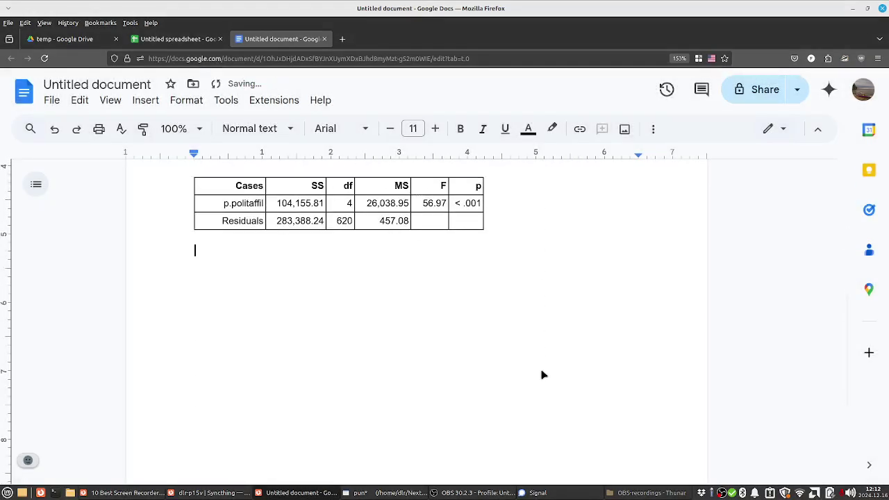
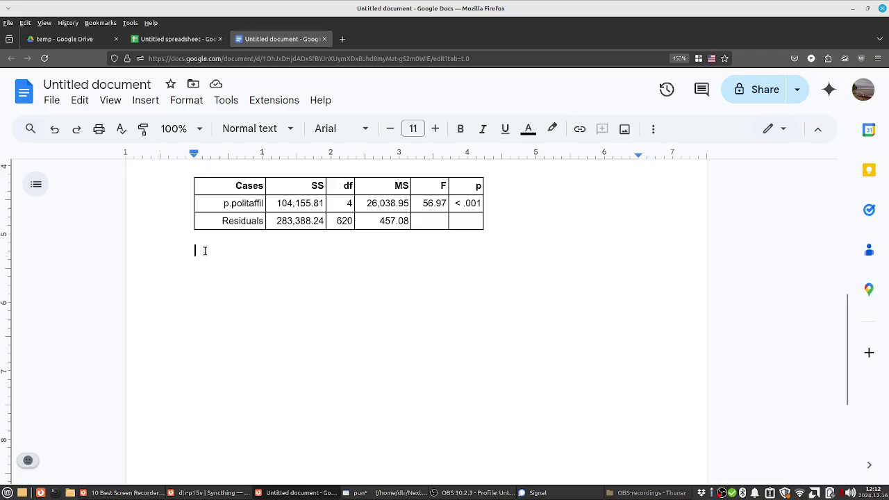
left_click(290, 264)
scroll(327, 273, "up", 3)
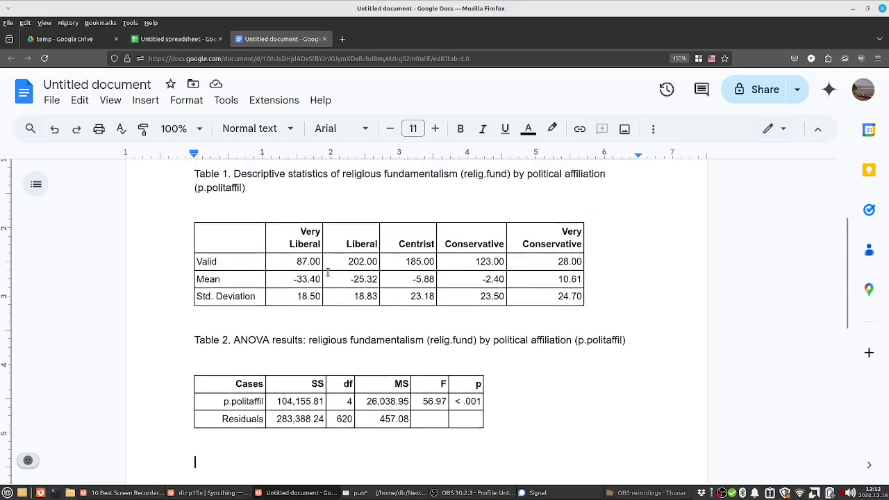
scroll(327, 272, "down", 2)
type("Tabl")
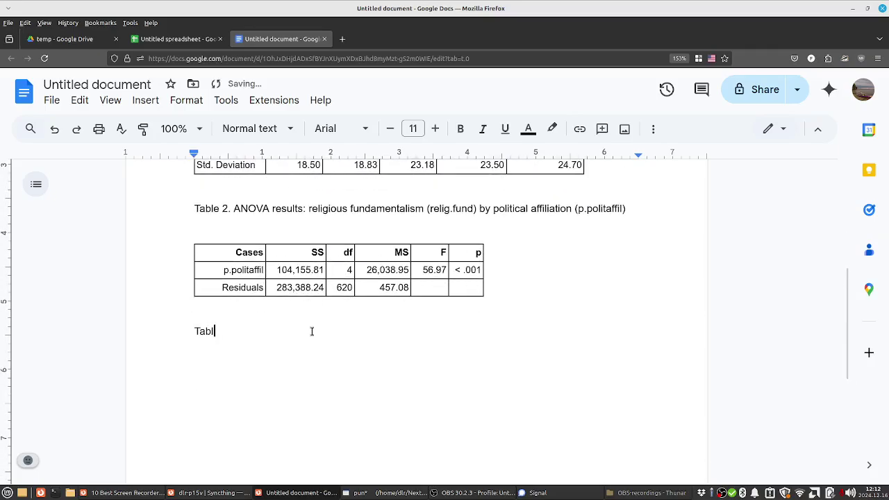
type("e 3. Post ho")
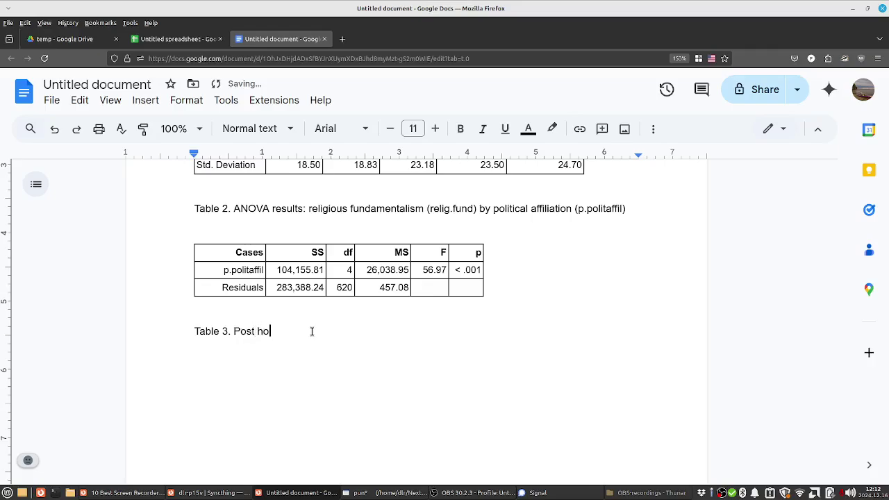
type("c results")
key("Return")
- Switch to JASP and show the settings of the relig.fund ANOVA down to its Post Hoc Tests section
key("alt+Tab")
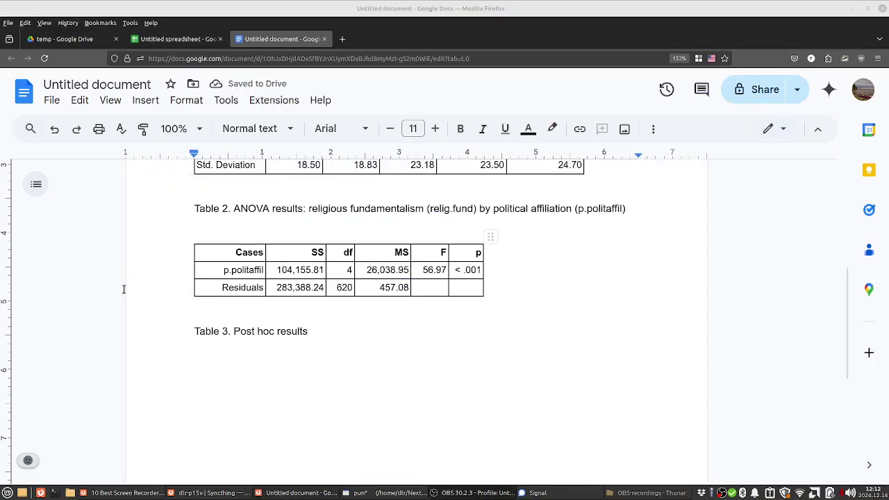
key("alt+Tab")
key("Tab")
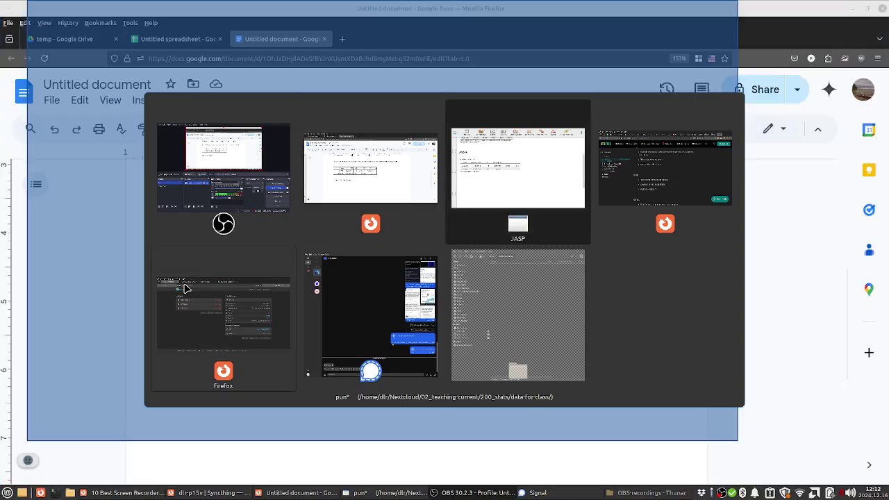
key("Tab")
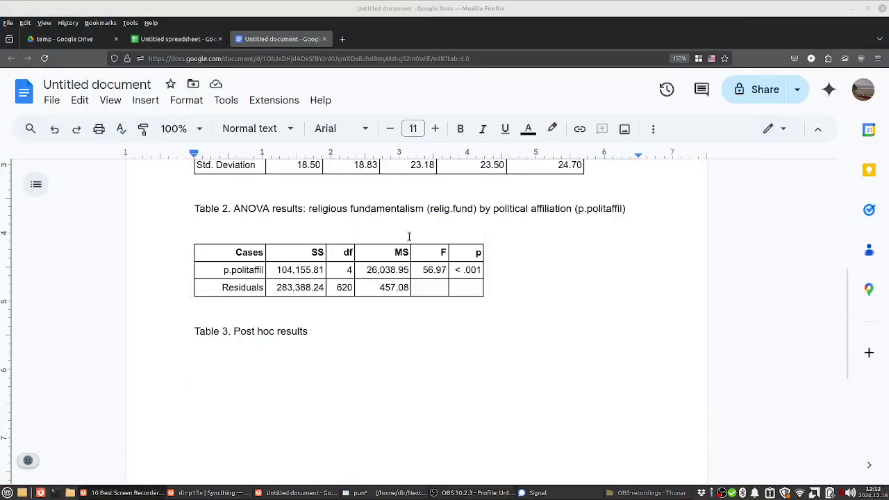
key("alt+Tab")
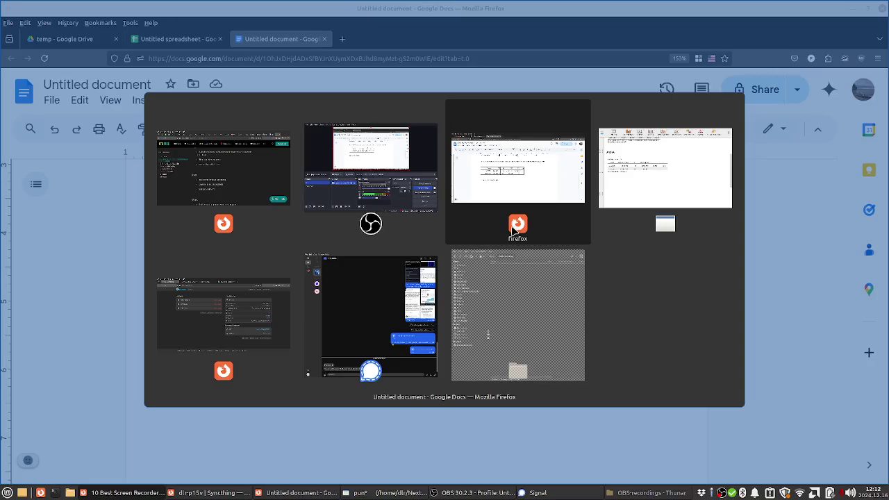
key("Tab")
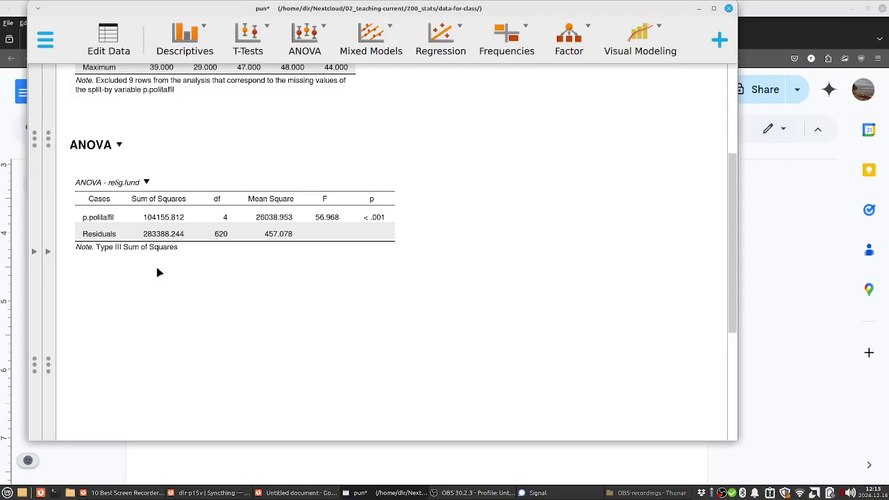
left_click(48, 251)
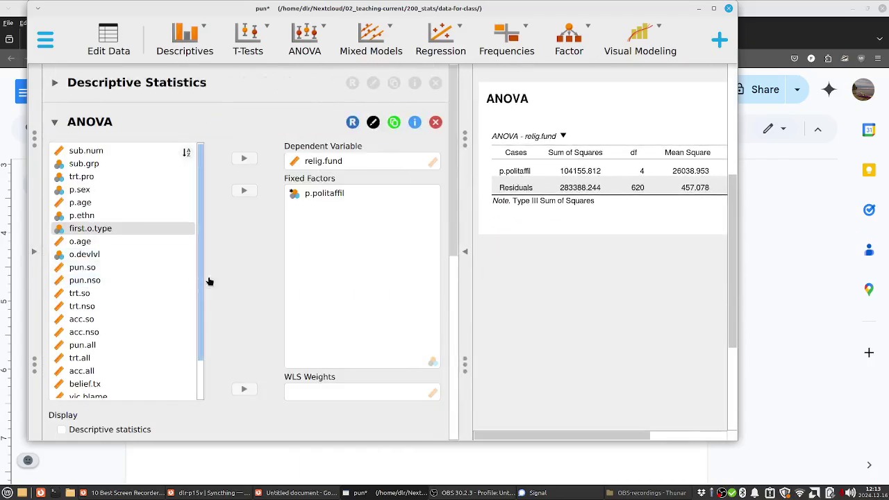
scroll(222, 278, "down", 9)
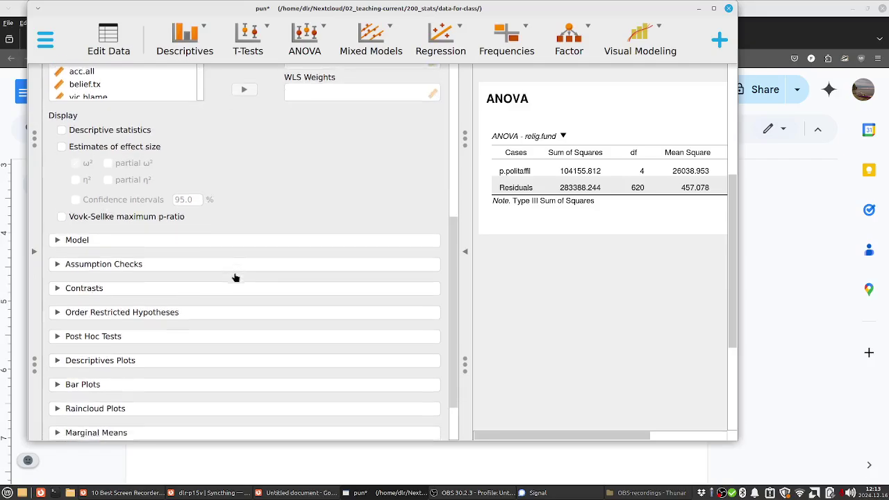
- Add a descriptives plot to the ANOVA with p.politaffil on the horizontal axis and error bars showing the 95% confidence interval
scroll(234, 277, "down", 2)
left_click(117, 302)
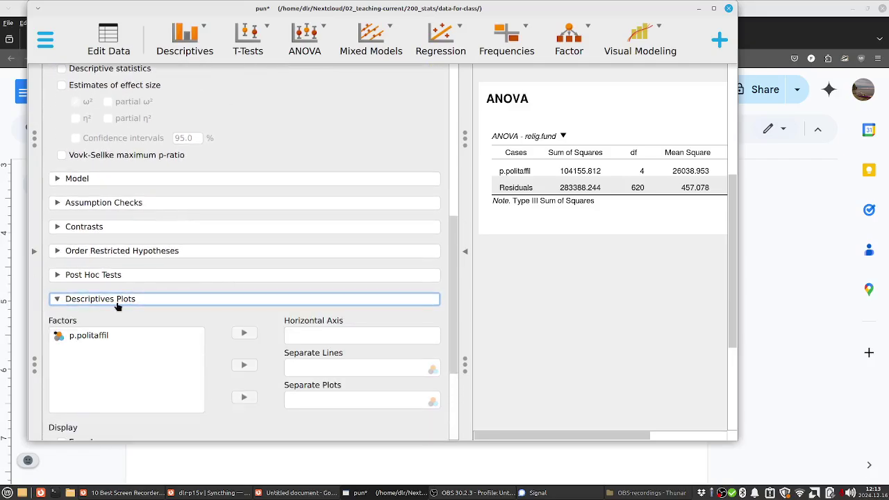
scroll(146, 311, "down", 2)
left_click(111, 275)
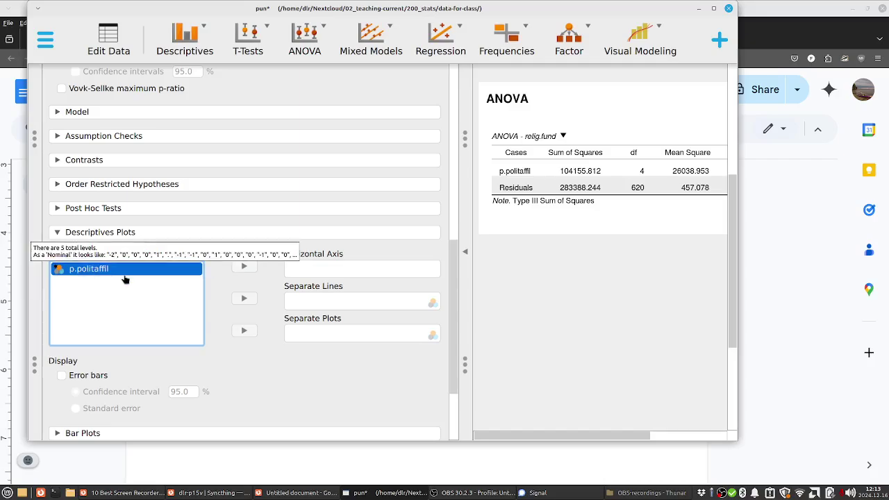
left_click_drag(125, 279, 337, 275)
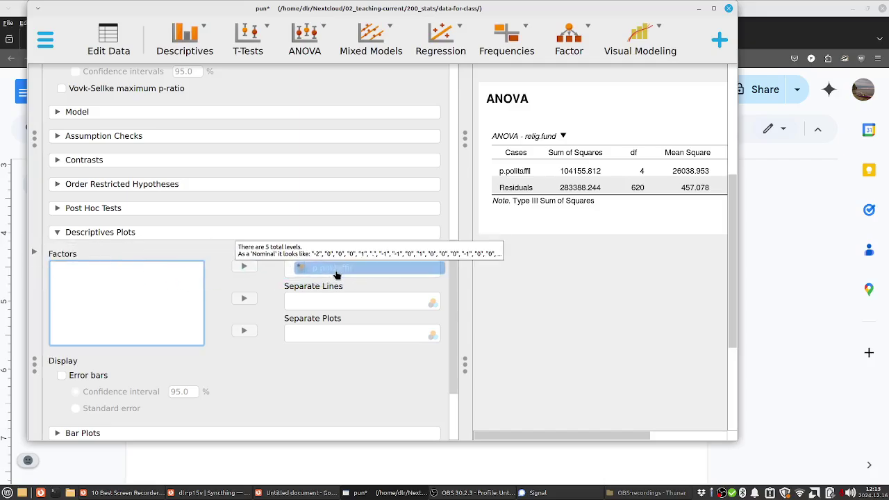
left_click(61, 374)
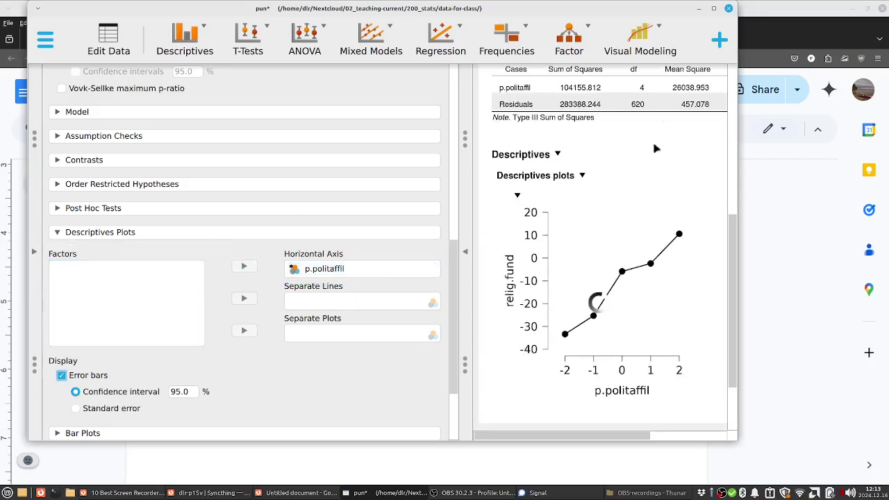
- Maximize the JASP window, enlarge the descriptives plot to a wider and taller shape, and copy the plot
left_click(713, 8)
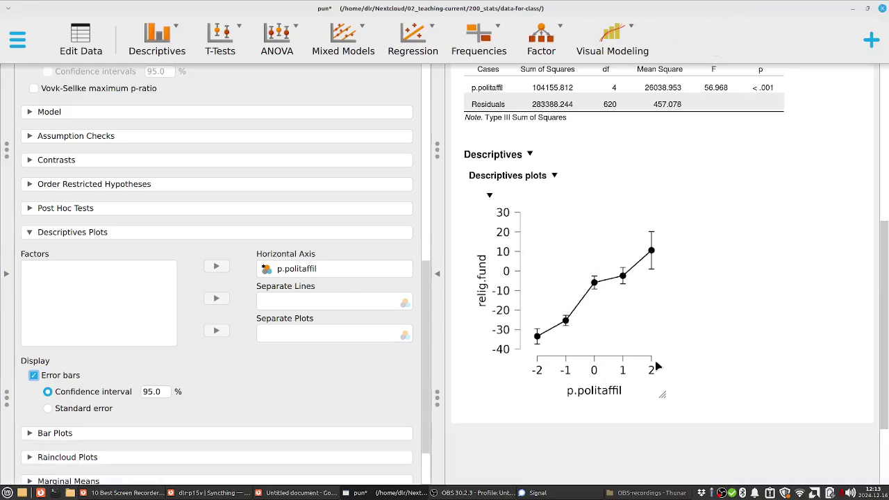
left_click_drag(665, 393, 803, 407)
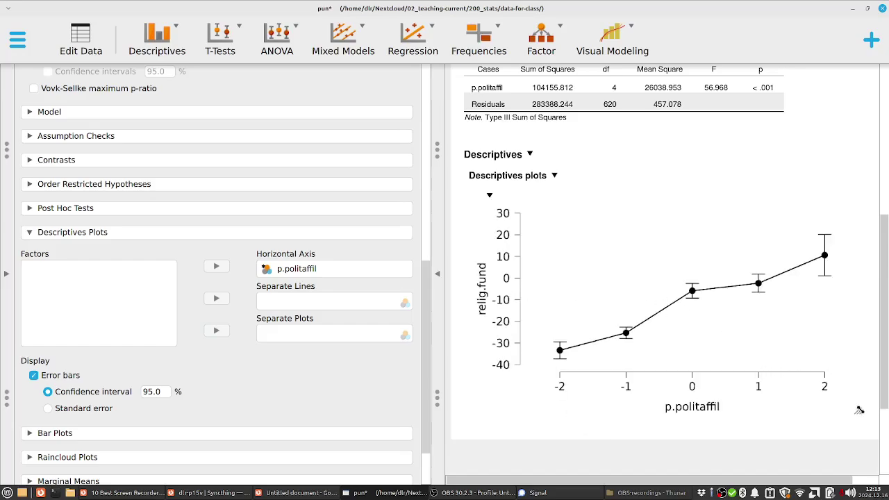
left_click_drag(857, 408, 821, 426)
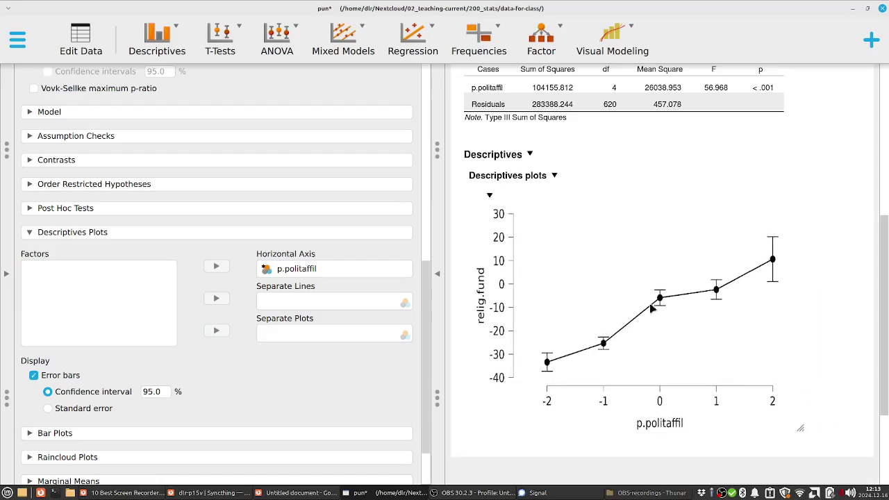
left_click(489, 197)
left_click(512, 206)
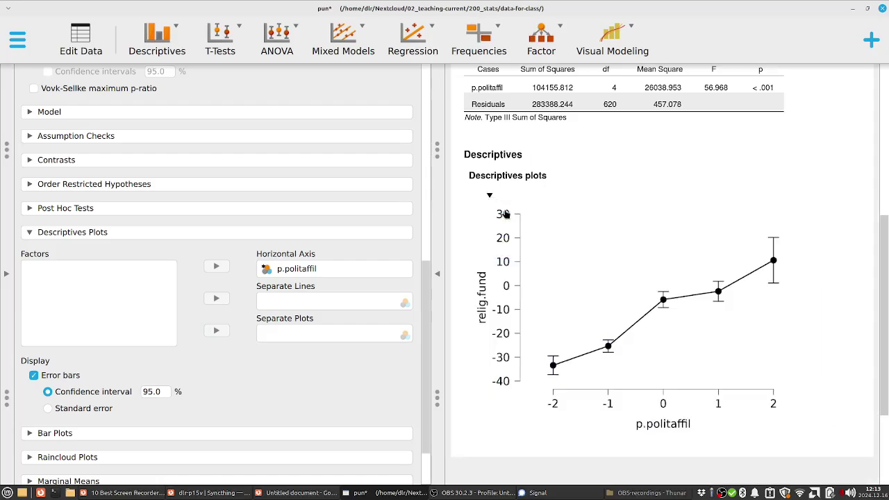
- Switch to the Google Docs report and add the caption "Figure 1. Means plot of ANOVA results" below the Table 3 caption
key("alt+Tab")
key("Escape")
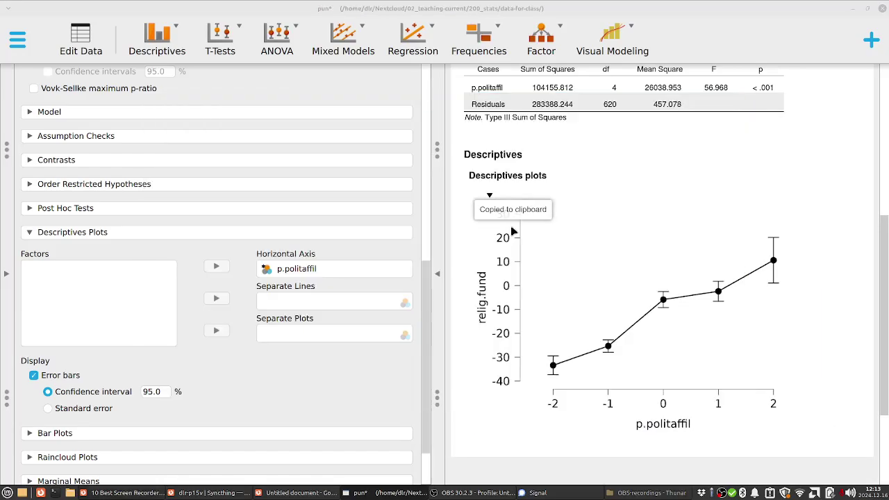
key("alt+Tab")
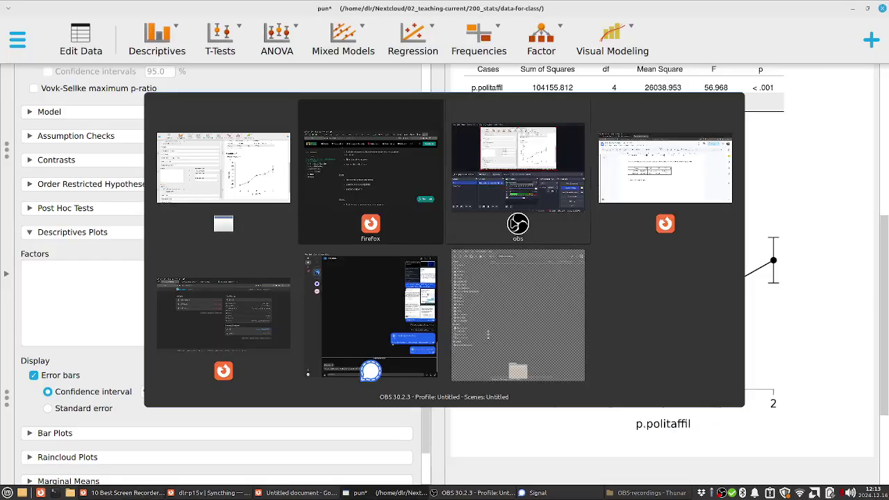
key("Escape")
key("alt+Tab")
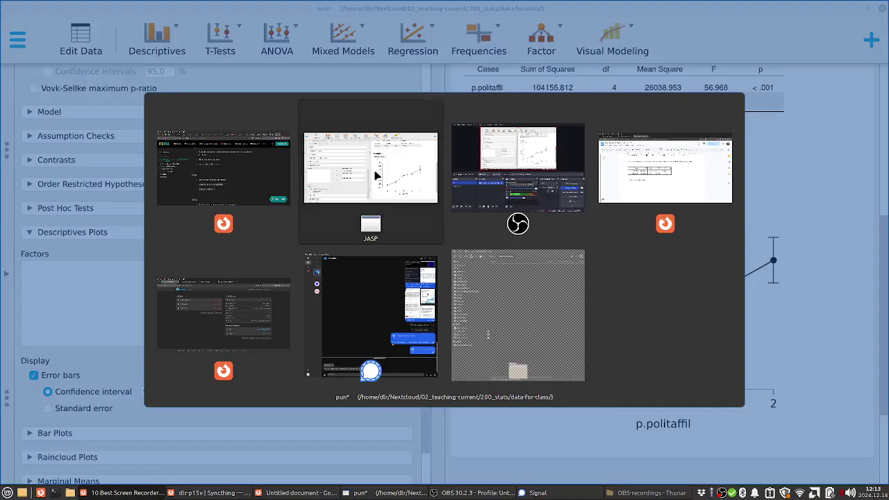
key("alt+Tab")
key("alt+Tab")
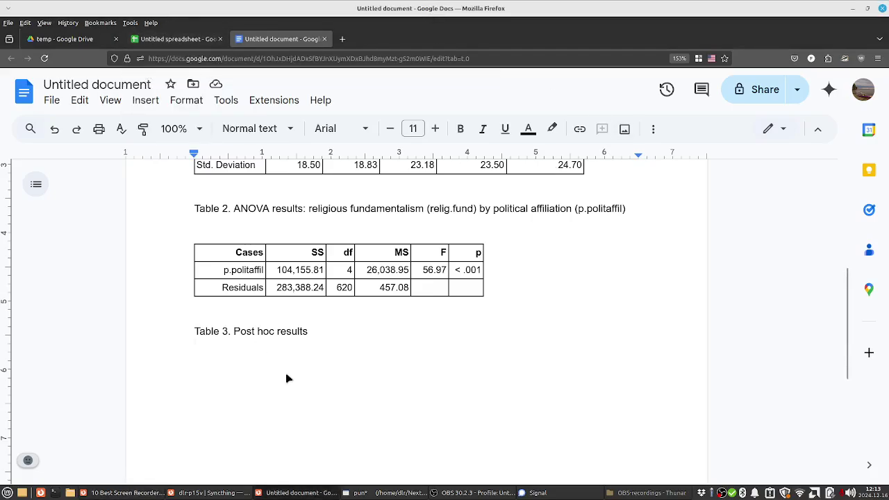
key("Return")
key("Return")
key("Return")
type("Fi")
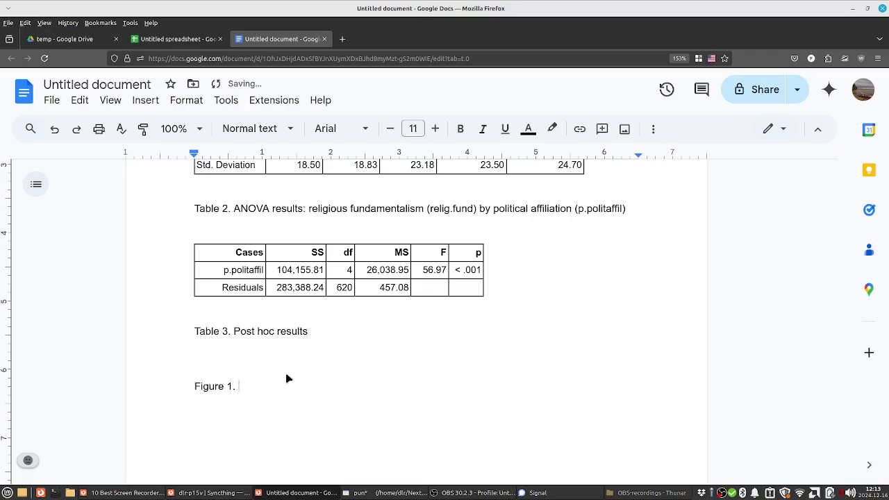
type("gure 1. Means plot of ANOVA results")
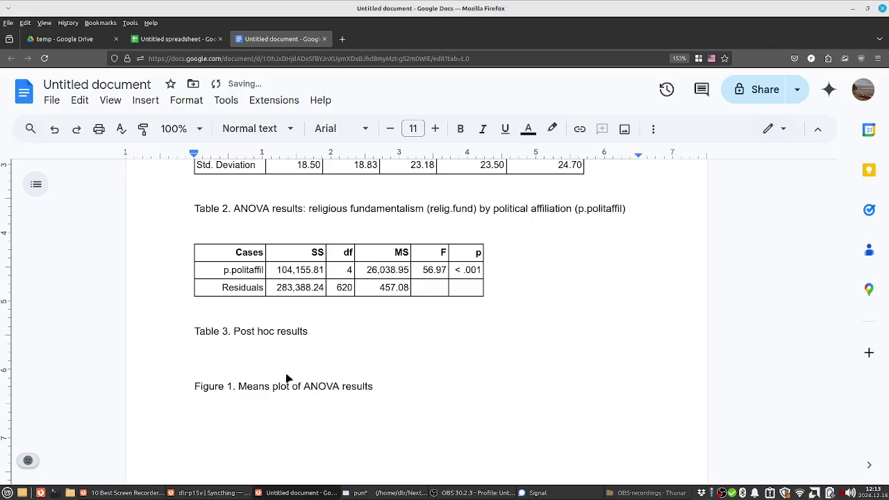
scroll(288, 379, "down", 5)
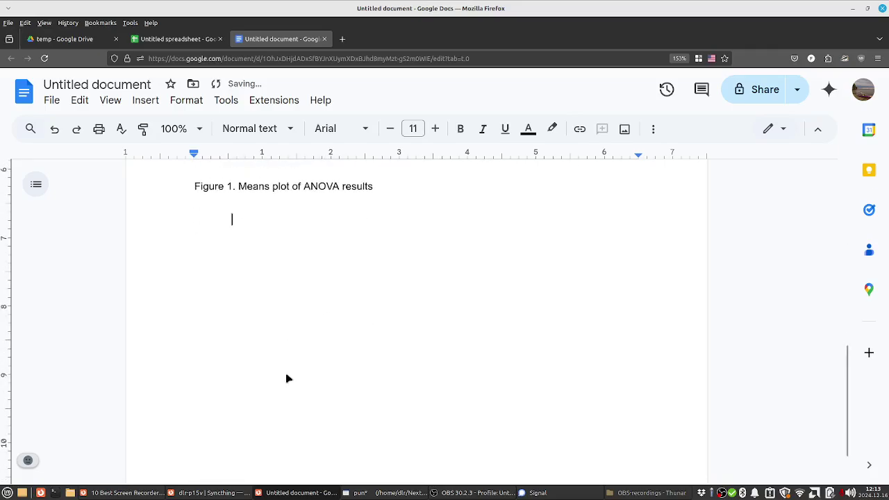
key("alt+Tab")
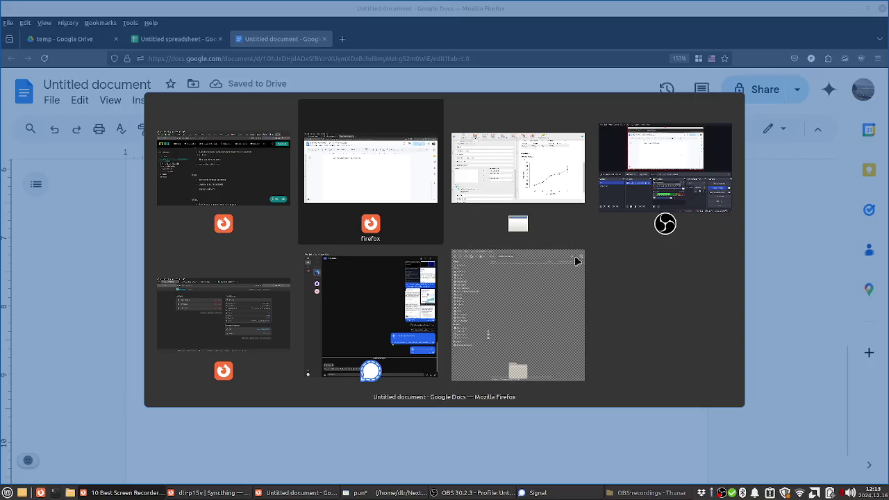
left_click(162, 35)
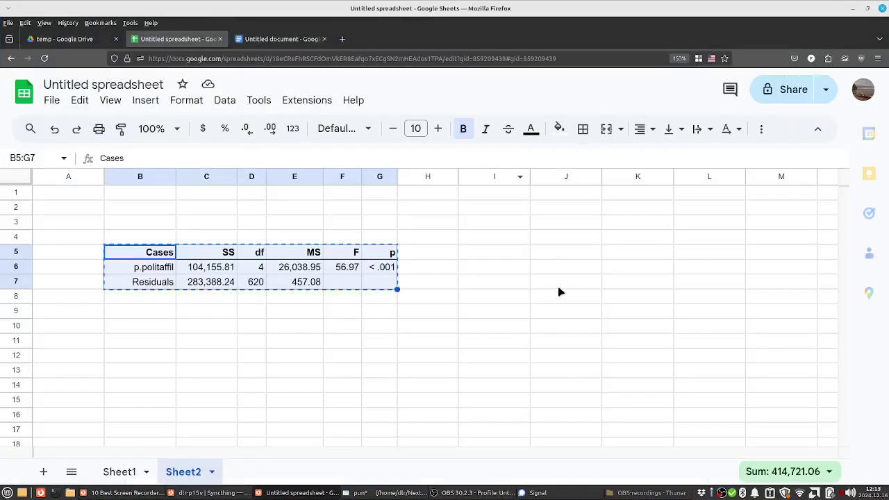
left_click(290, 40)
- Switch to JASP and capture a screenshot of only the descriptives plot with both axis labels to the clipboard
key("alt+Tab")
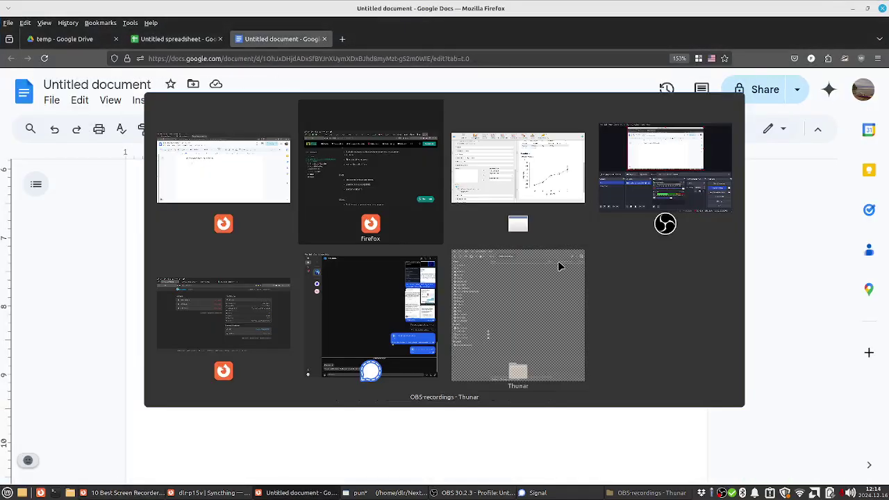
key("alt+Tab")
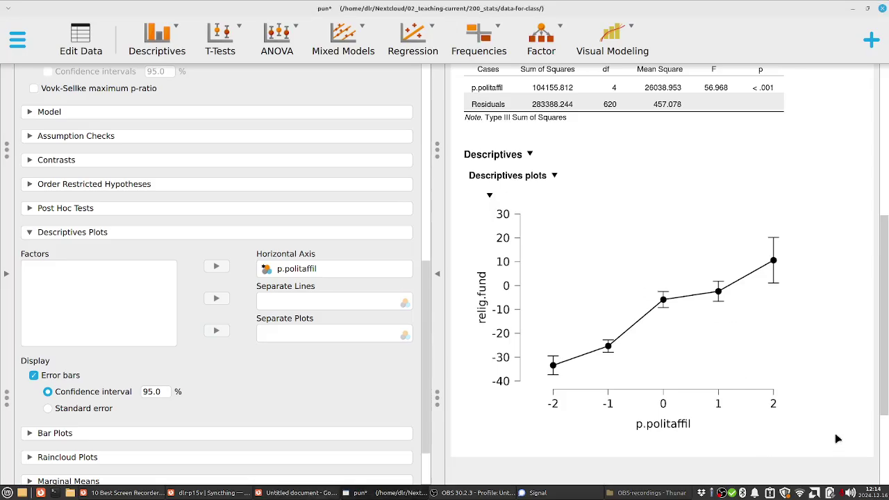
key("Print")
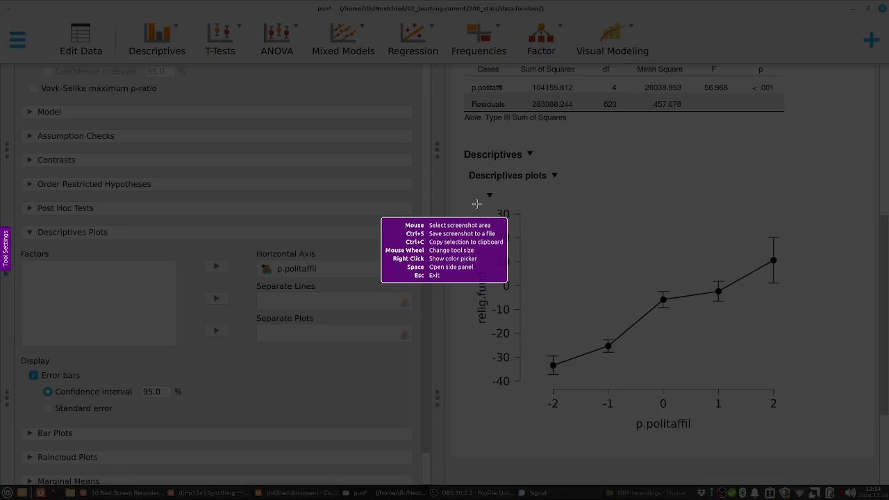
left_click_drag(471, 194, 795, 440)
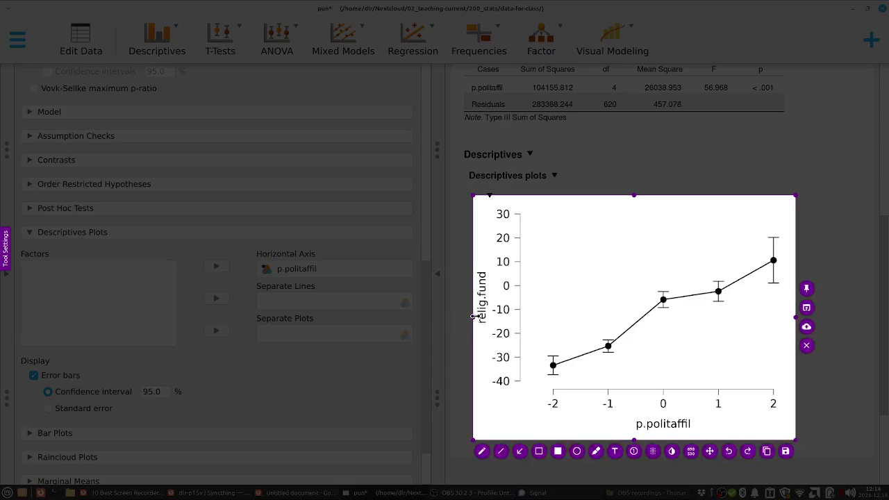
left_click_drag(476, 315, 472, 316)
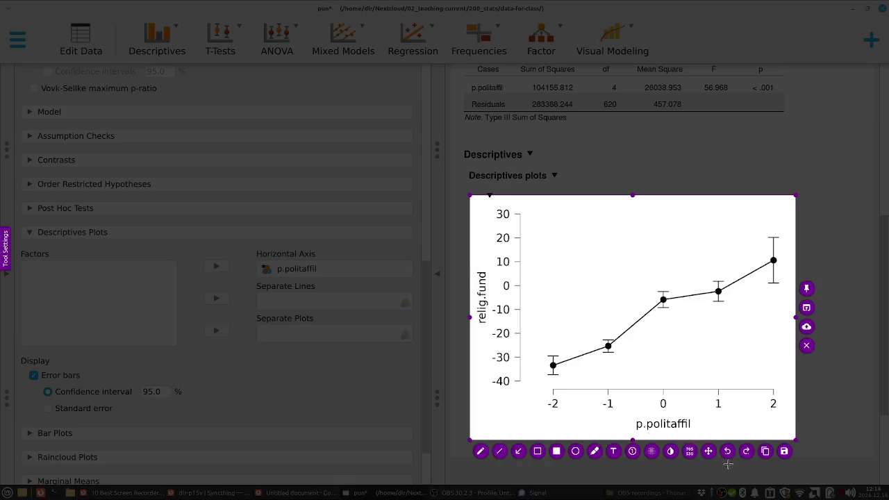
left_click(765, 451)
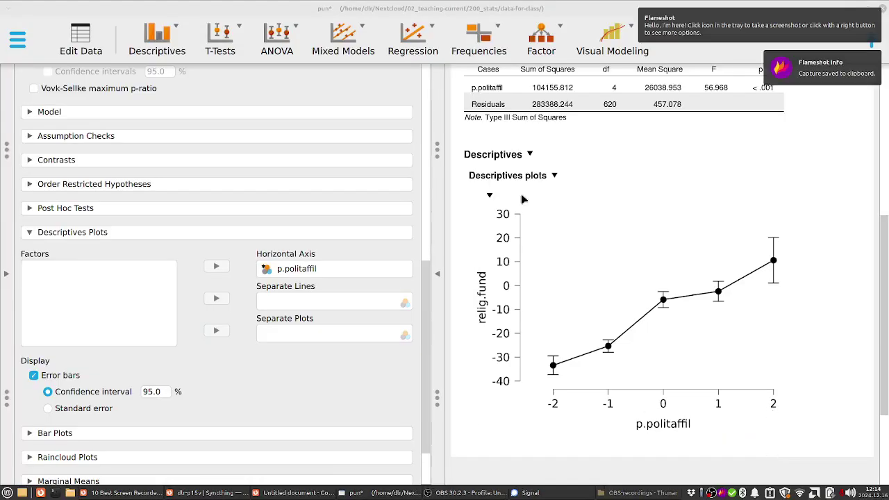
- Paste the captured plot below the Figure 1 caption in the Google Docs report and shrink it proportionally to about 4.3 inches wide
key("alt+Tab")
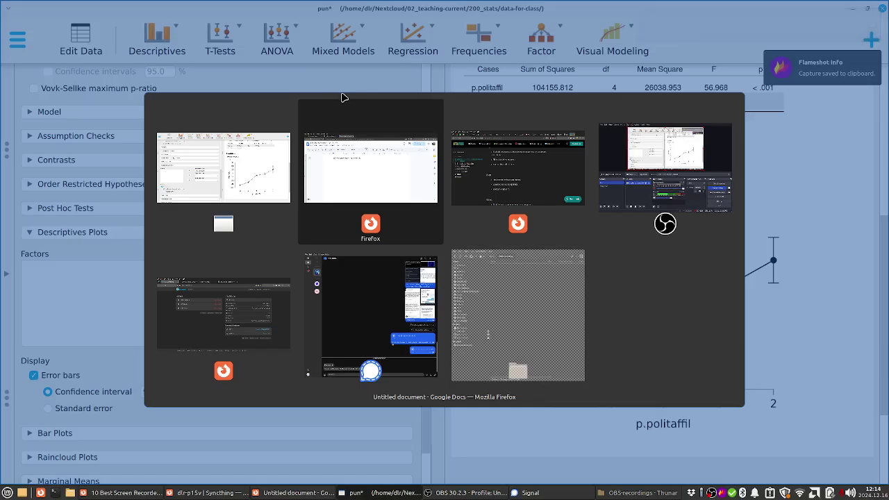
key("ctrl+v")
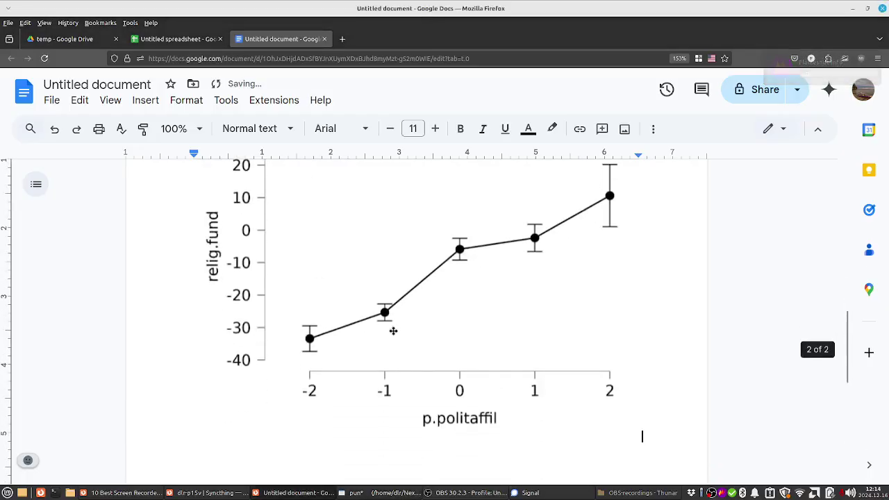
left_click(579, 392)
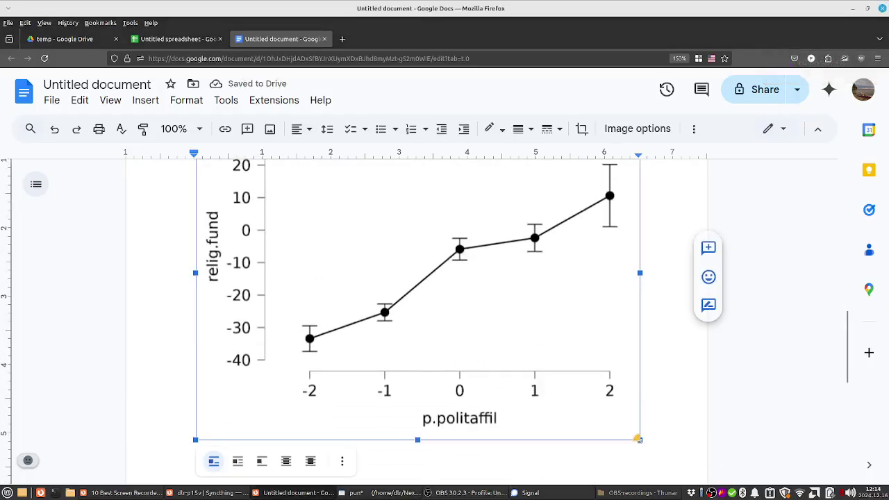
left_click_drag(641, 440, 573, 384)
scroll(615, 359, "up", 1)
scroll(615, 359, "up", 1)
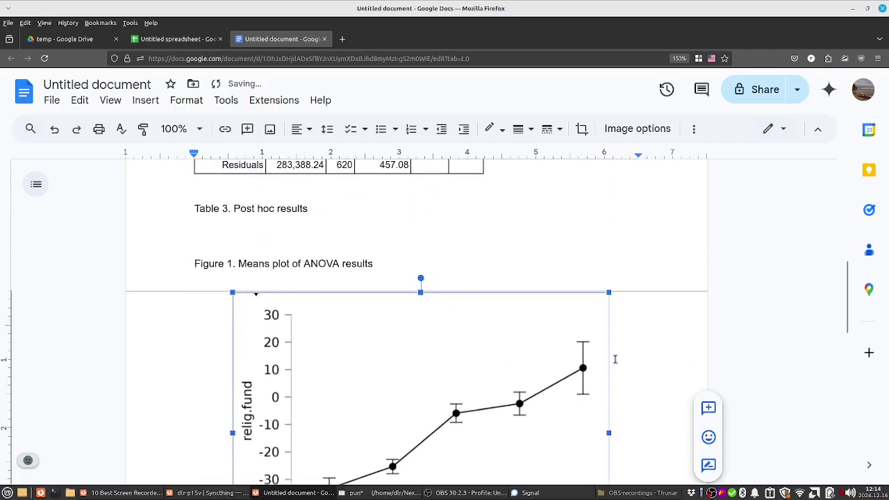
scroll(613, 401, "down", 3)
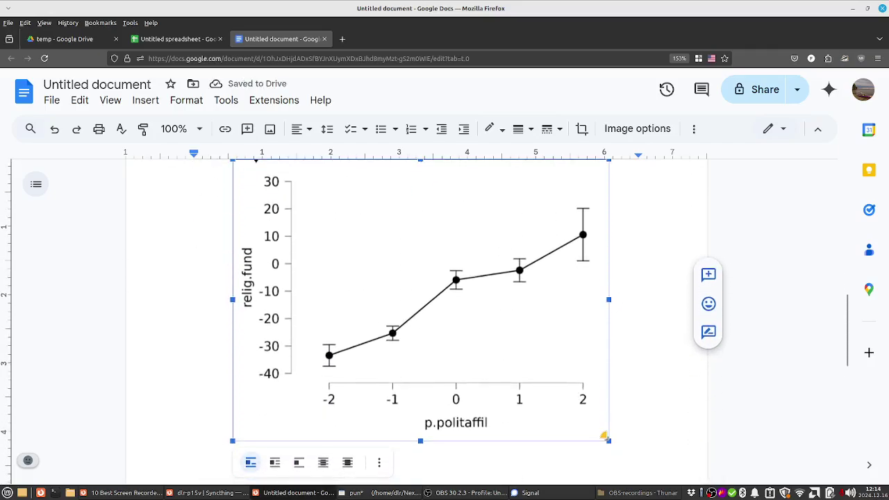
left_click_drag(604, 436, 522, 372)
scroll(562, 373, "up", 2)
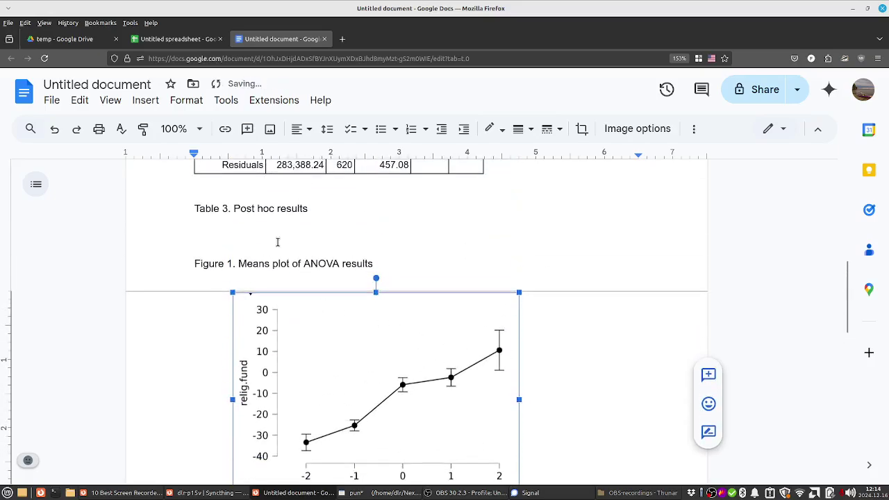
scroll(522, 407, "down", 2)
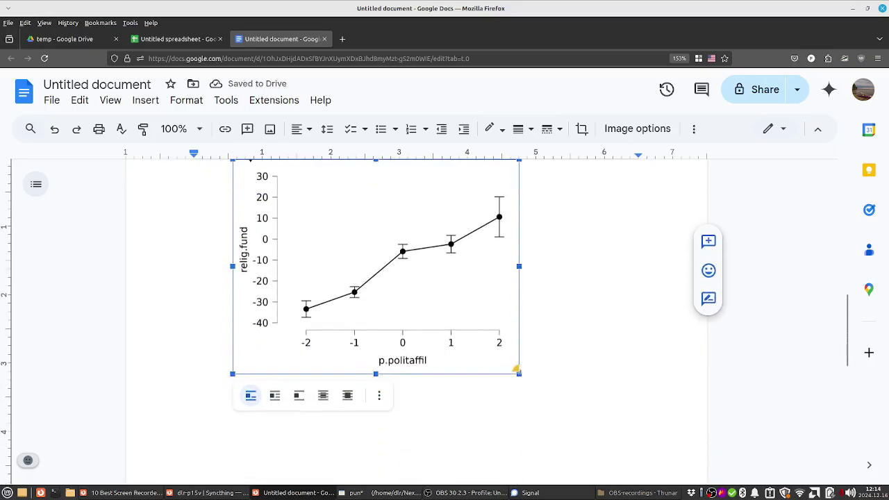
left_click_drag(517, 370, 528, 375)
- Place the insertion point on the empty line below the "Table 3. Post hoc results" caption
scroll(563, 375, "up", 4)
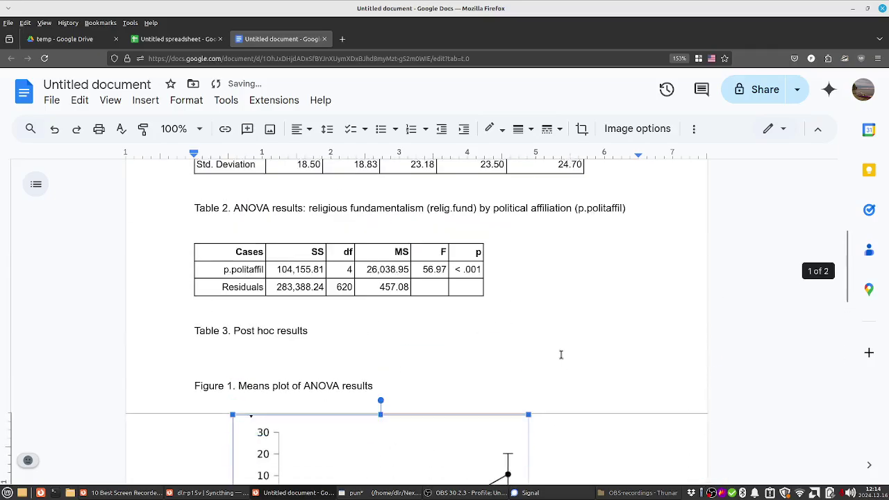
scroll(561, 354, "down", 1)
scroll(337, 363, "up", 1)
left_click(261, 361)
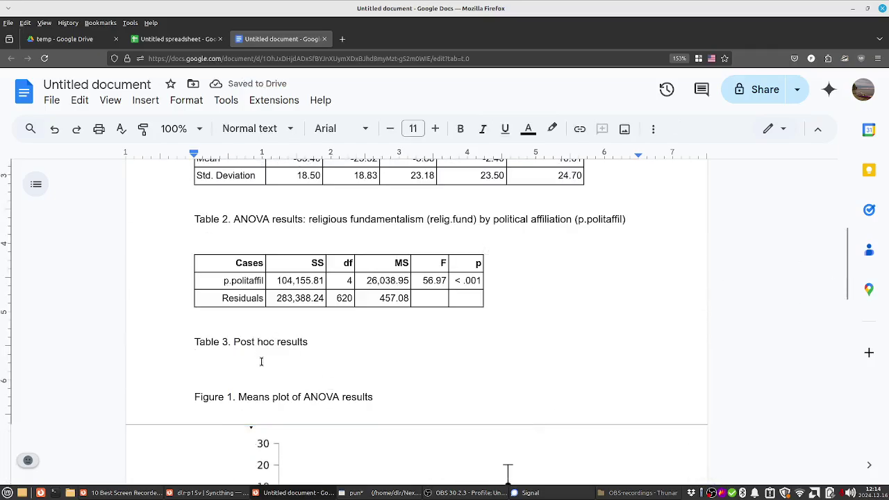
- Switch to JASP, add standard Tukey post hoc tests for p.politaffil, and show their comparison table with the settings hidden
key("alt+Tab")
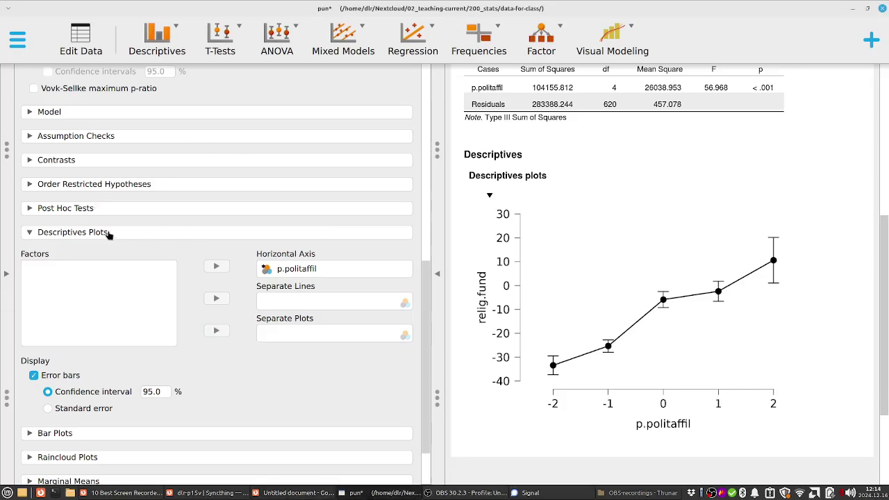
left_click(104, 210)
left_click_drag(55, 239, 298, 245)
scroll(246, 352, "down", 3)
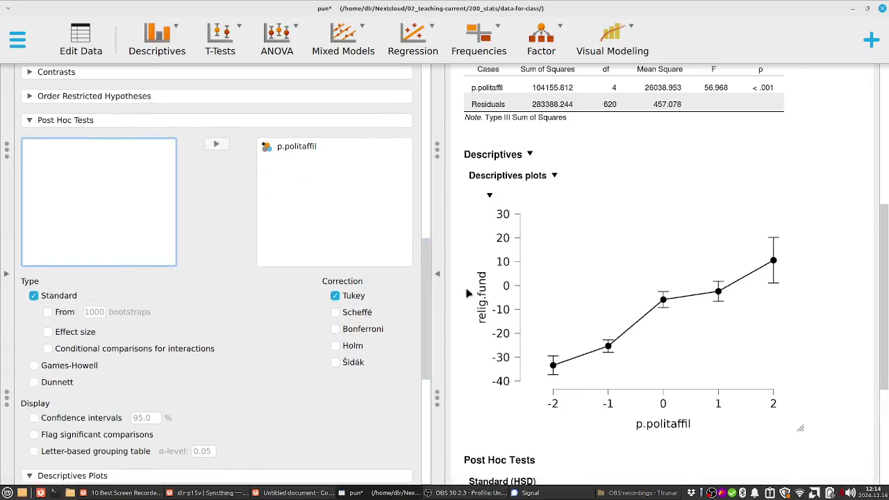
left_click(437, 275)
scroll(450, 294, "down", 3)
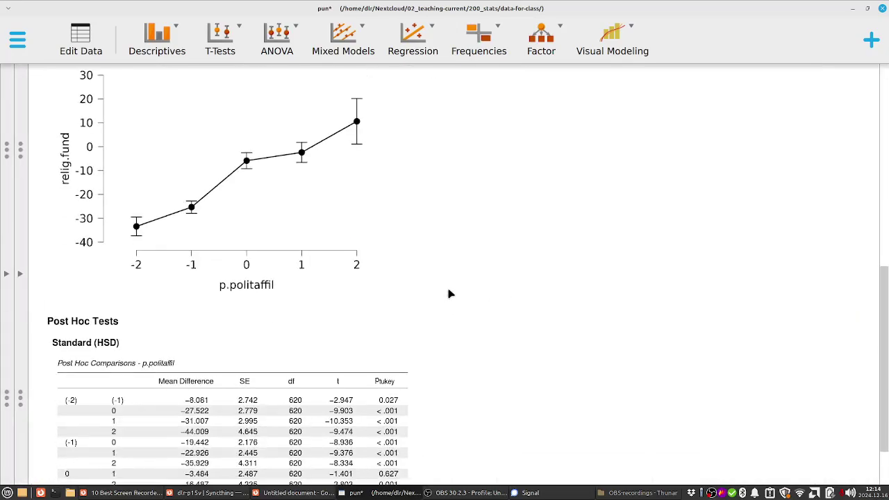
- Copy the Post Hoc Comparisons - p.politaffil table from the JASP results with the analysis settings hidden
left_click(392, 348)
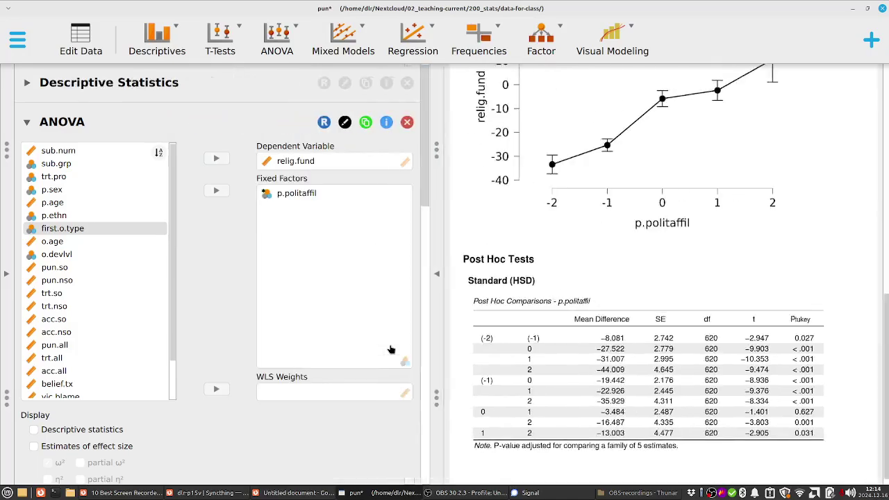
scroll(625, 278, "up", 3)
left_click(438, 275)
scroll(247, 296, "down", 3)
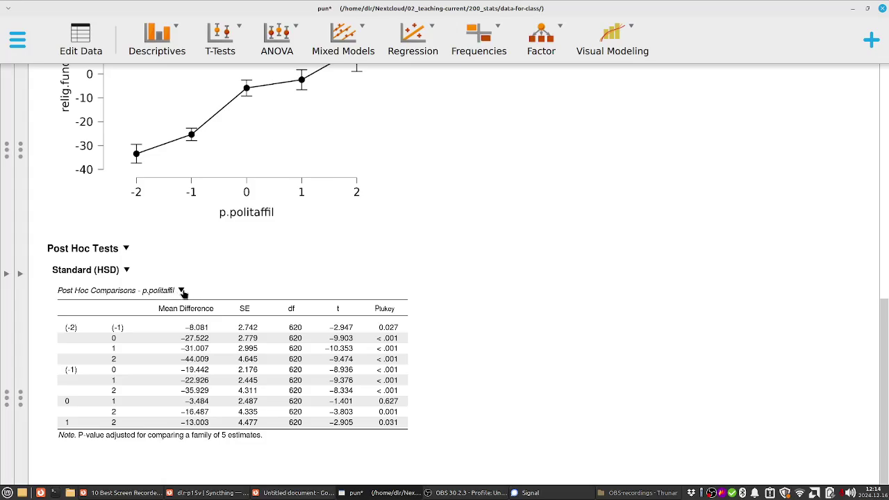
left_click(181, 291)
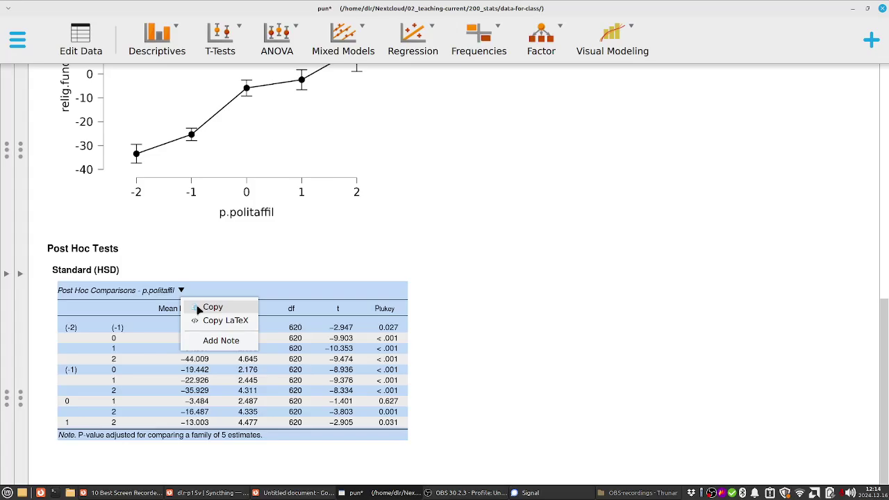
left_click(198, 308)
- Switch to the Google Sheets spreadsheet, add a new sheet, and paste the post hoc table starting at cell B4
key("alt+Tab")
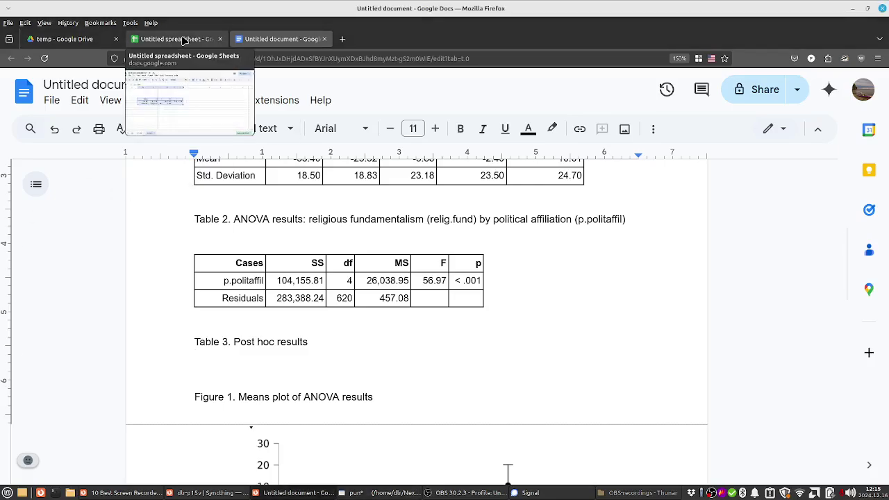
left_click(184, 39)
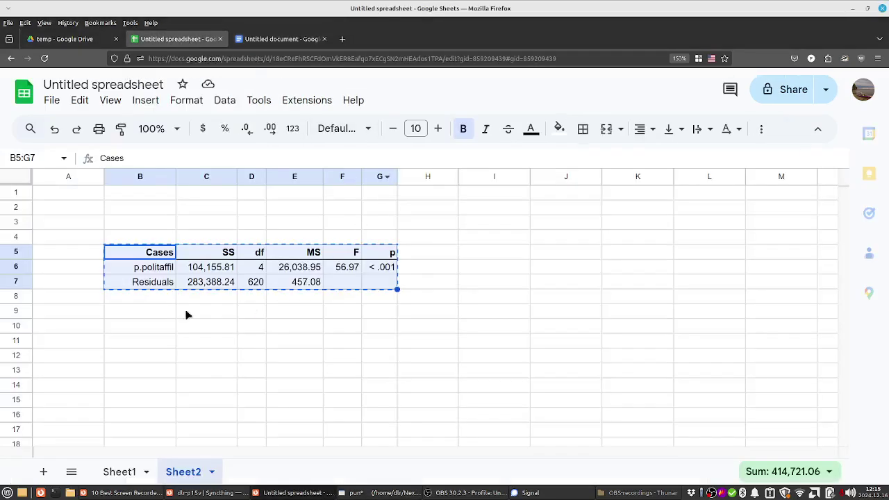
left_click(43, 473)
left_click(157, 237)
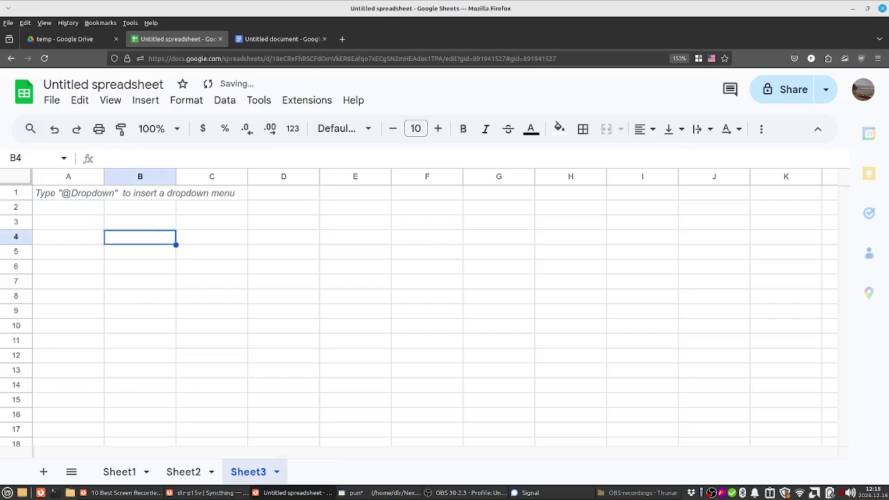
key("ctrl+v")
- Delete the JASP label and table title rows above the header, and the empty bordered row below the last comparison
left_click(79, 255)
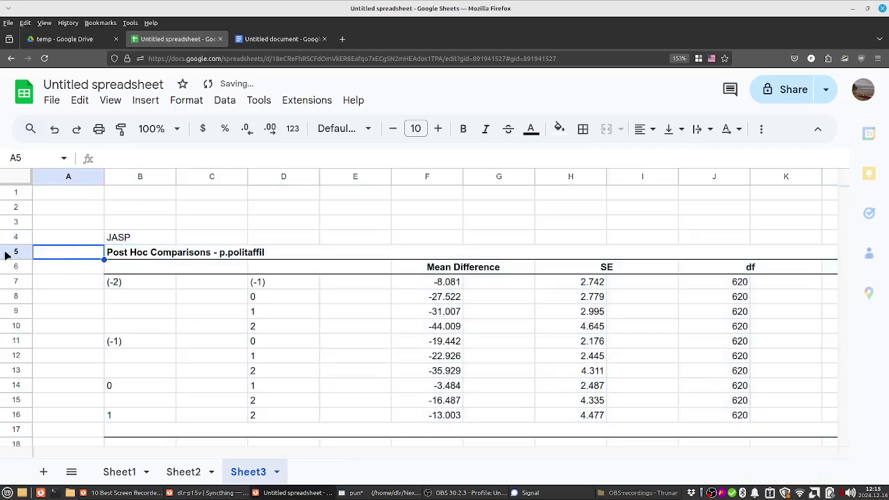
left_click_drag(9, 252, 13, 238)
right_click(12, 237)
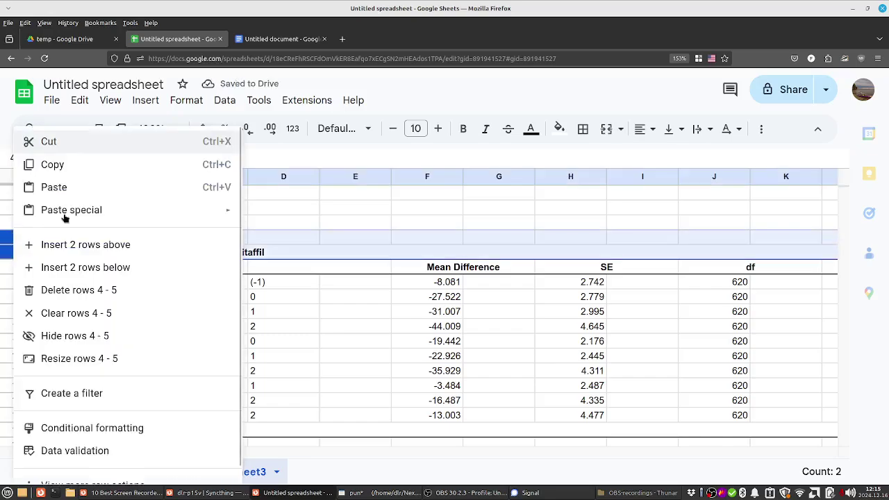
left_click(69, 297)
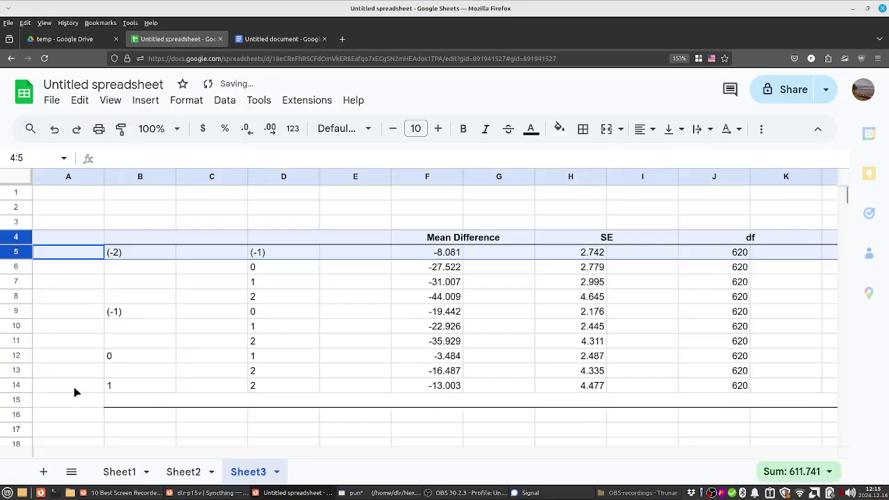
left_click(19, 401)
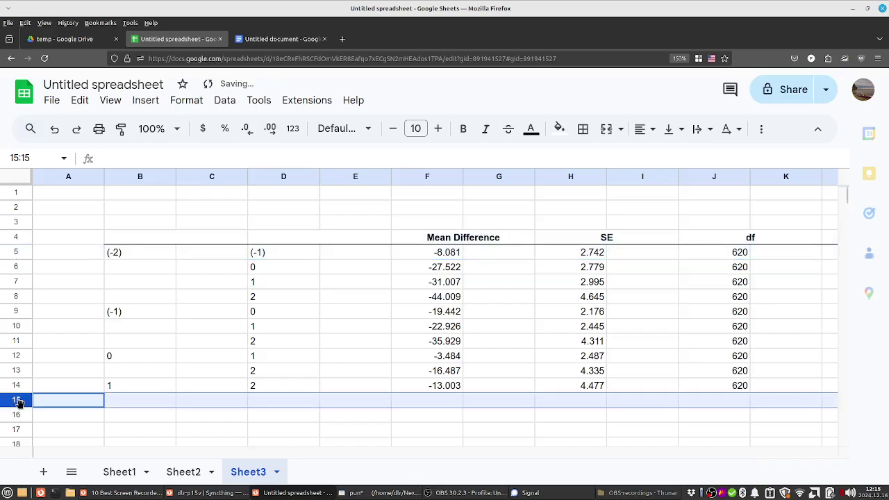
left_click(383, 385)
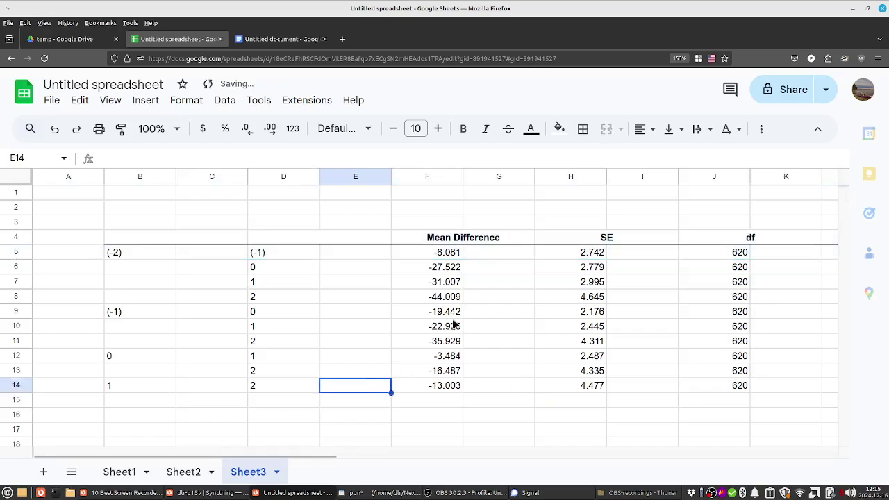
- Delete the empty spacer columns after each of the two comparison-group columns
left_click(198, 178)
right_click(198, 177)
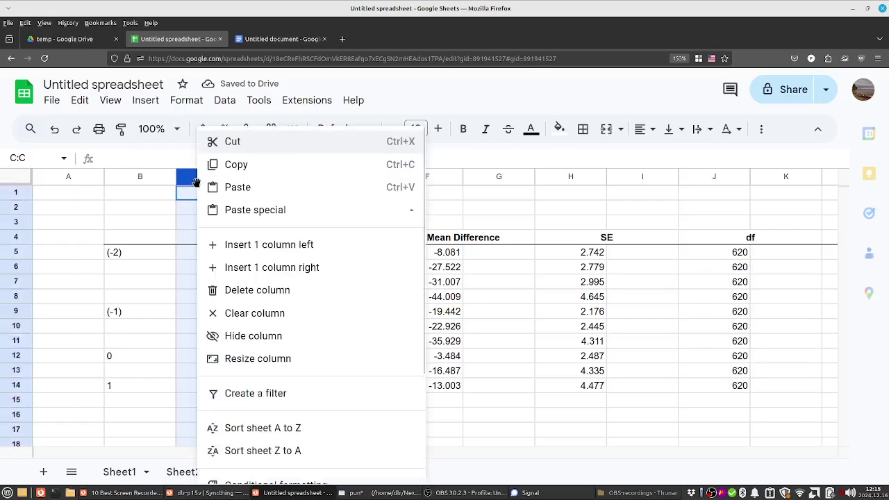
left_click(261, 292)
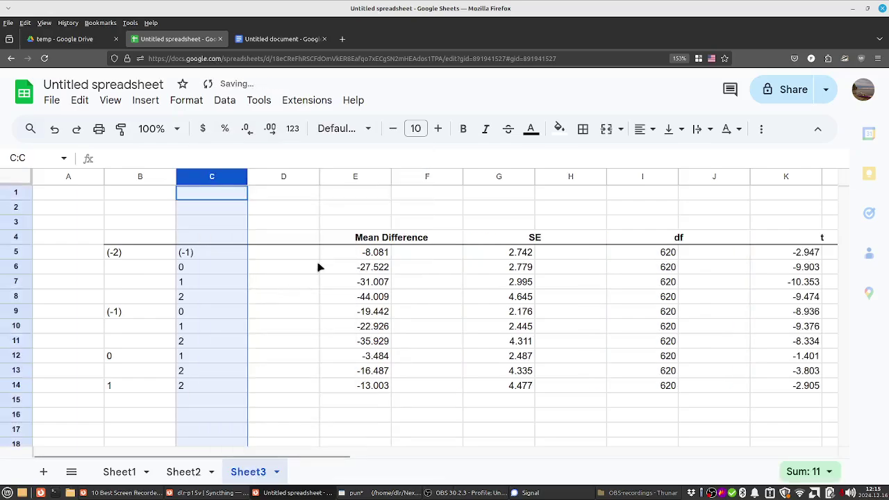
left_click(284, 176)
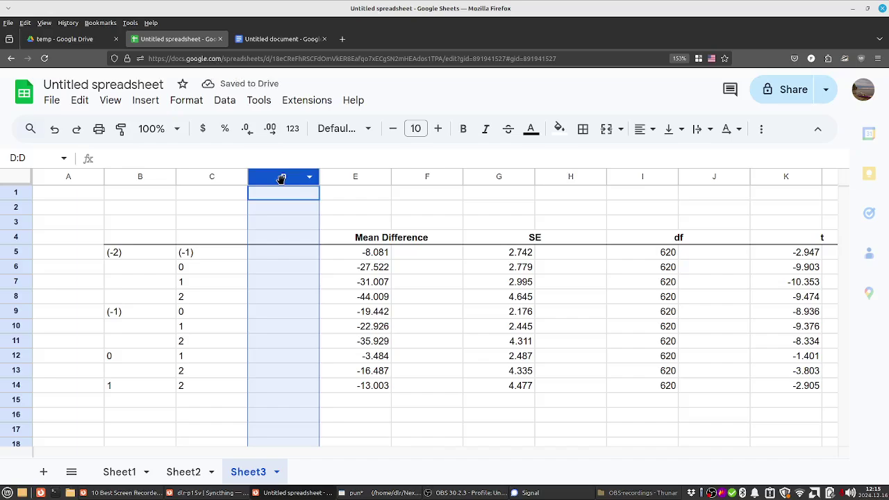
key("ctrl+alt+minus")
- Delete the empty spacer columns following Mean Difference, SE, df, t and ptukey
left_click(355, 176)
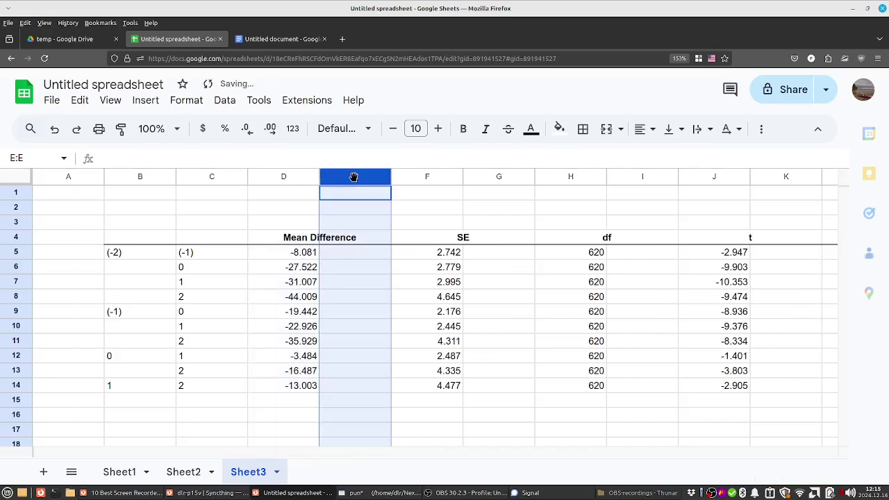
key("ctrl+alt+minus")
left_click(421, 177)
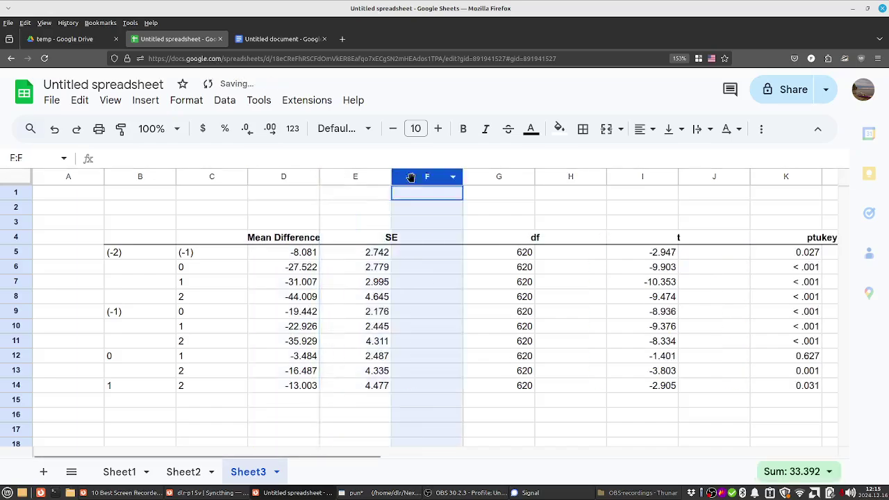
left_click(479, 178)
key("ctrl+alt+minus")
left_click(553, 178)
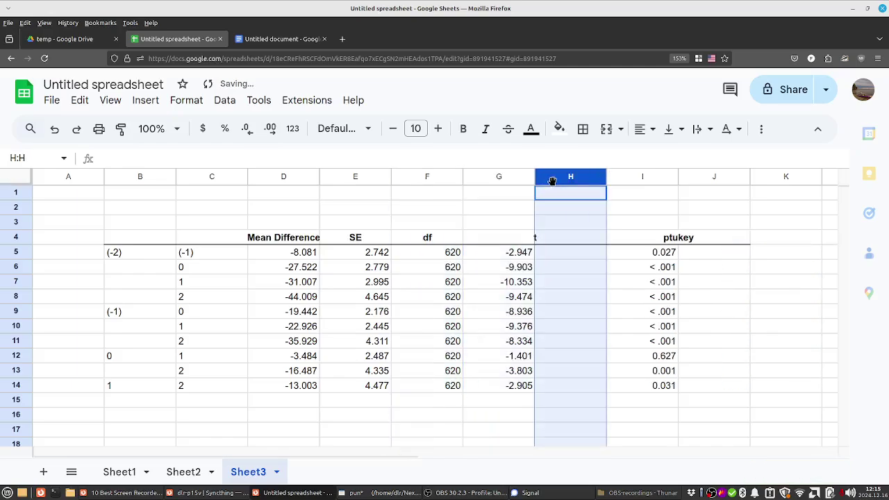
key("ctrl+alt+minus")
left_click(631, 178)
left_click(510, 403)
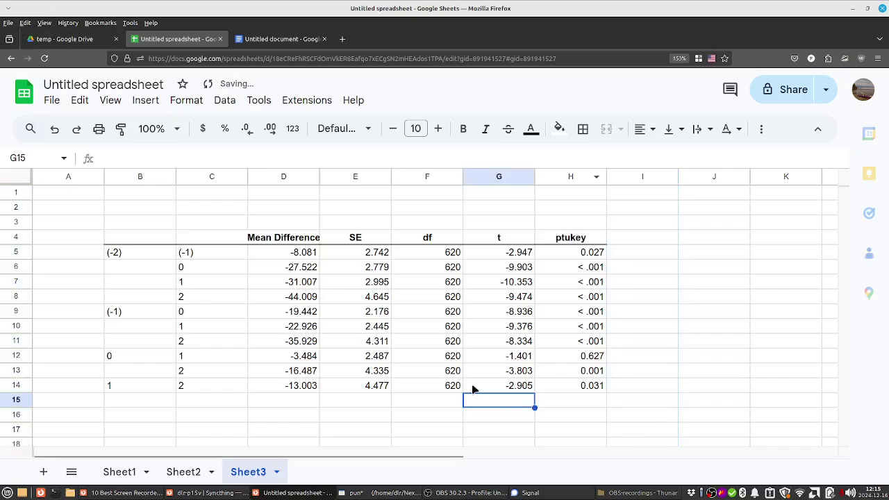
- Right-align the header cells D4:H4 from Mean Difference through ptukey
left_click_drag(286, 236, 599, 241)
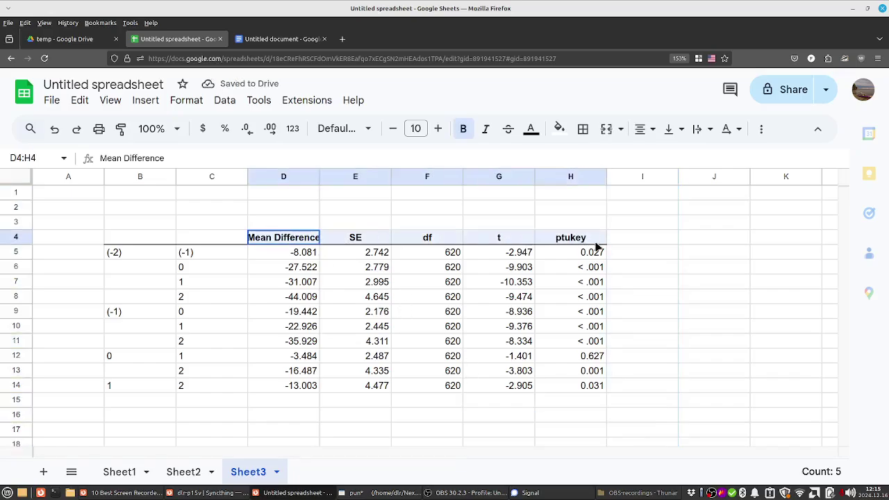
left_click(646, 129)
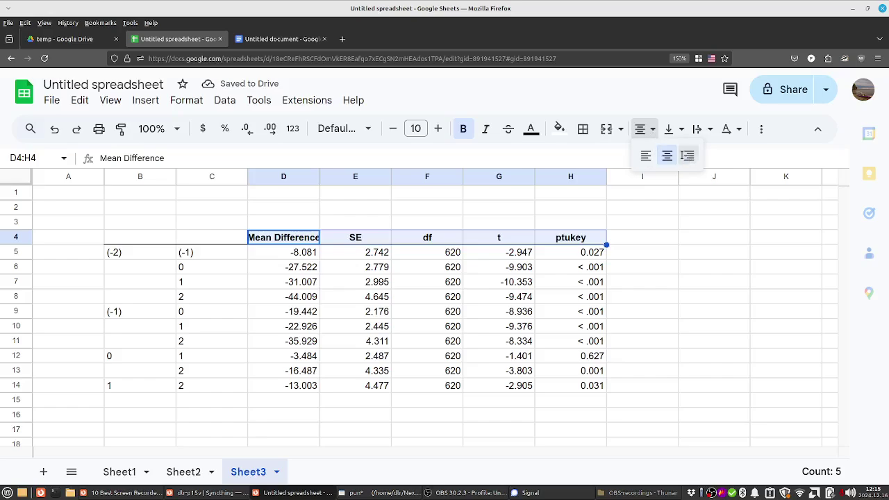
left_click(689, 155)
- Wrap the text of the Mean Difference header in cell D4
left_click(286, 238)
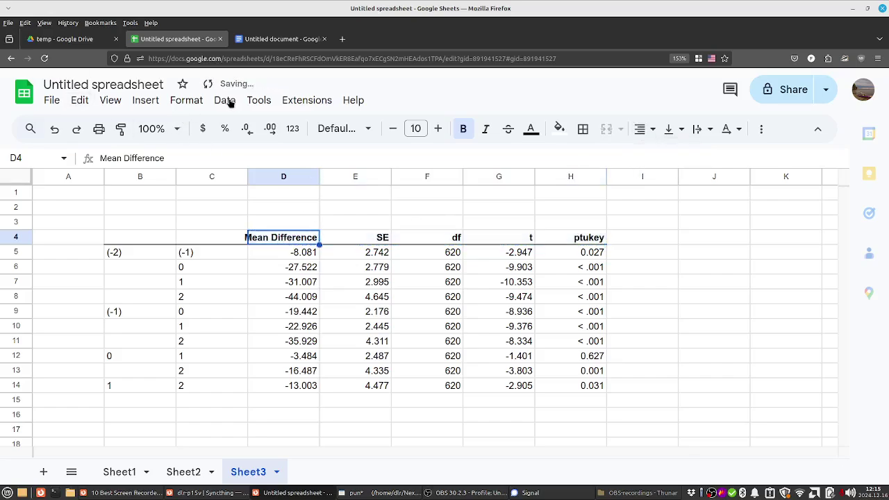
left_click(186, 100)
mouse_move(355, 234)
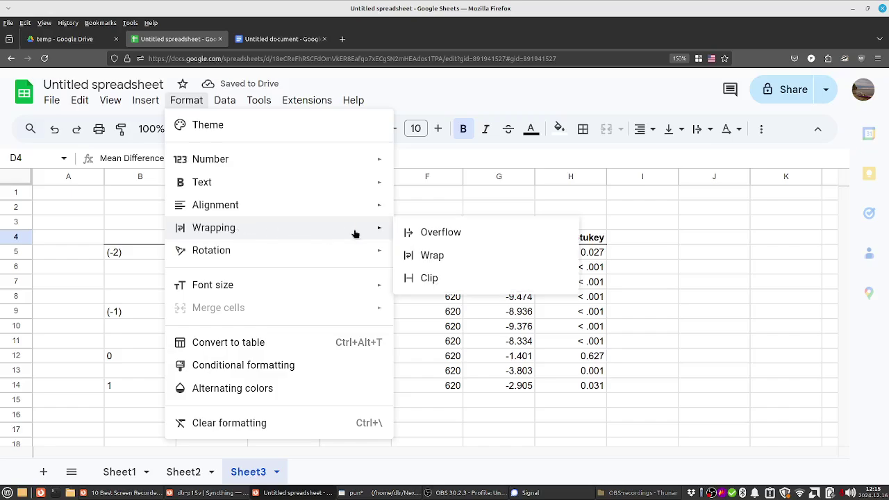
left_click(383, 254)
left_click(375, 309)
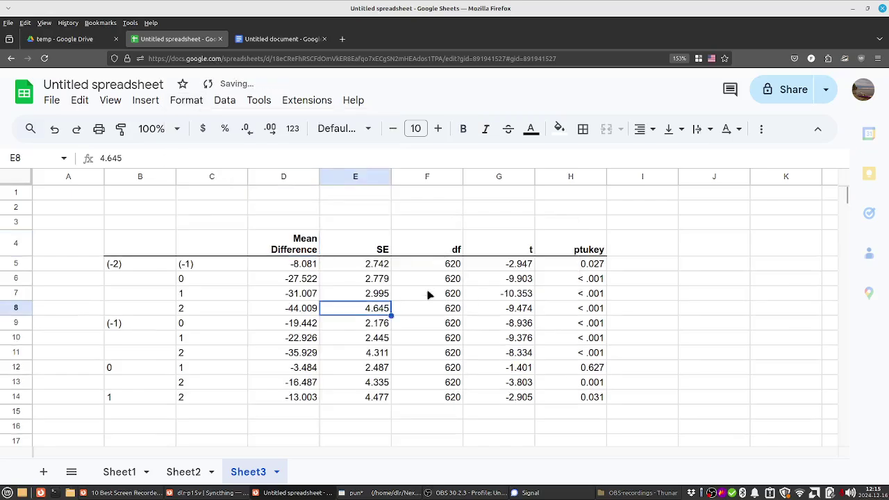
left_click(384, 254)
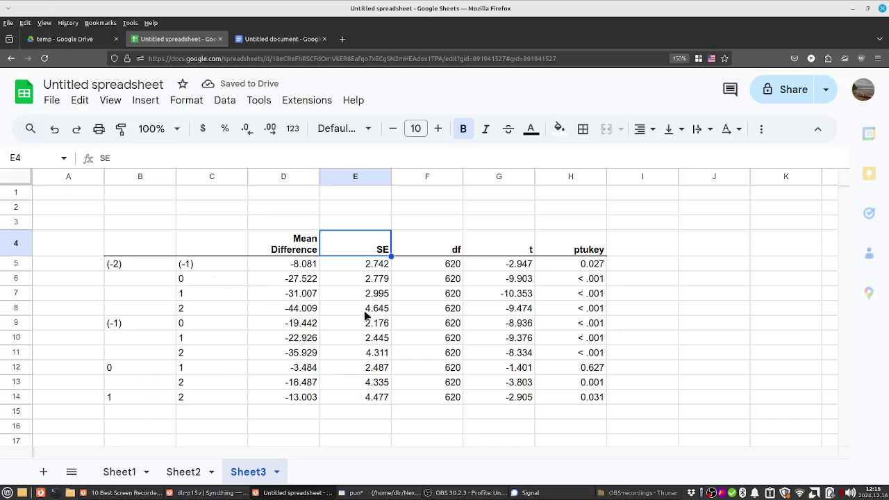
- Replace the group code in B5 with "Very liberal" and the one in C5 with "Liberal"
left_click(129, 267)
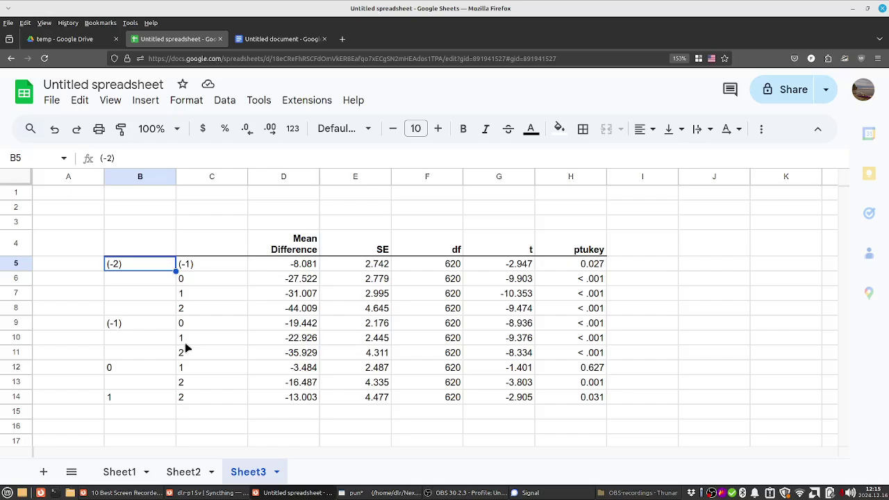
type("Very liberal")
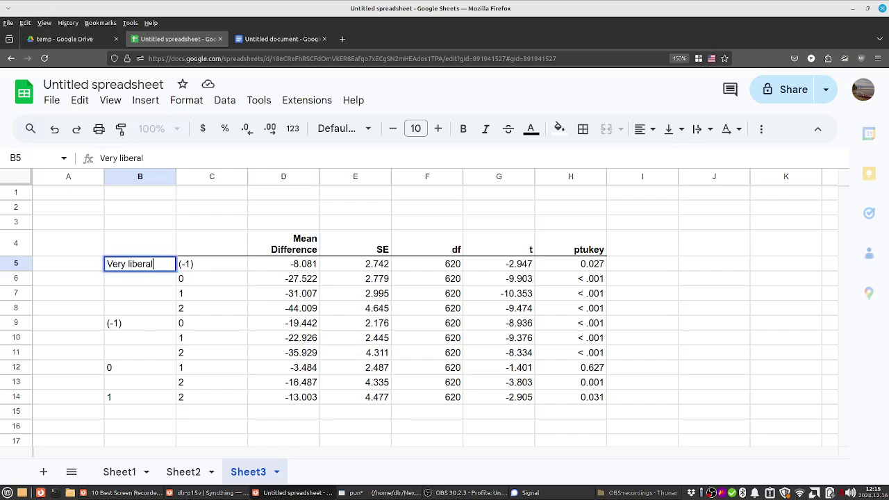
key("Tab")
type("L")
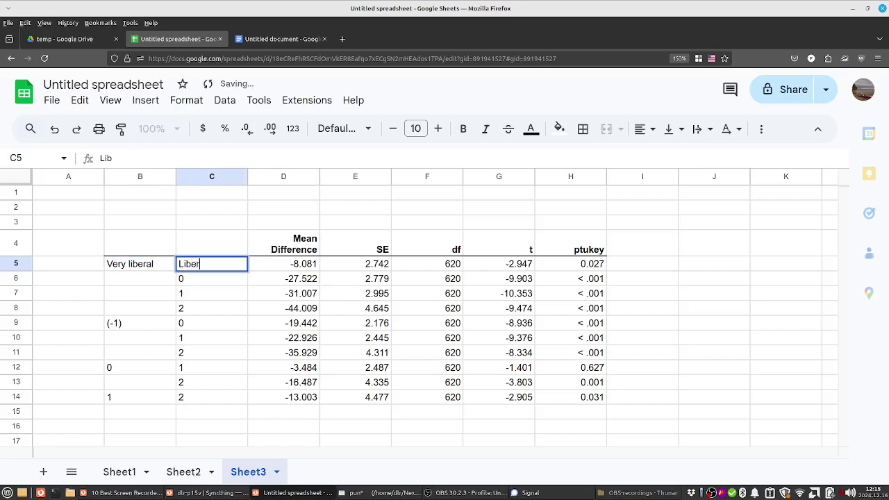
key("Return")
key("Tab")
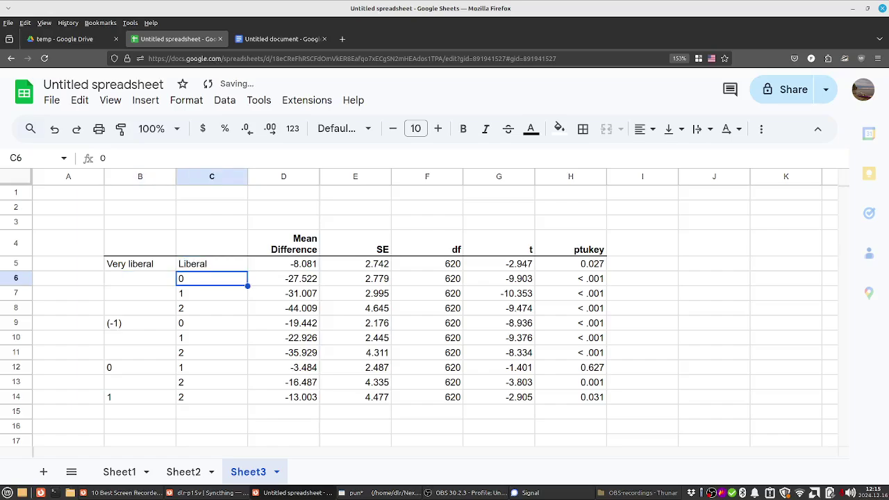
- Relabel the group codes in C6:C8 as "Centrist", "Conservative" and "Very conservative"
type("Centrist")
key("Return")
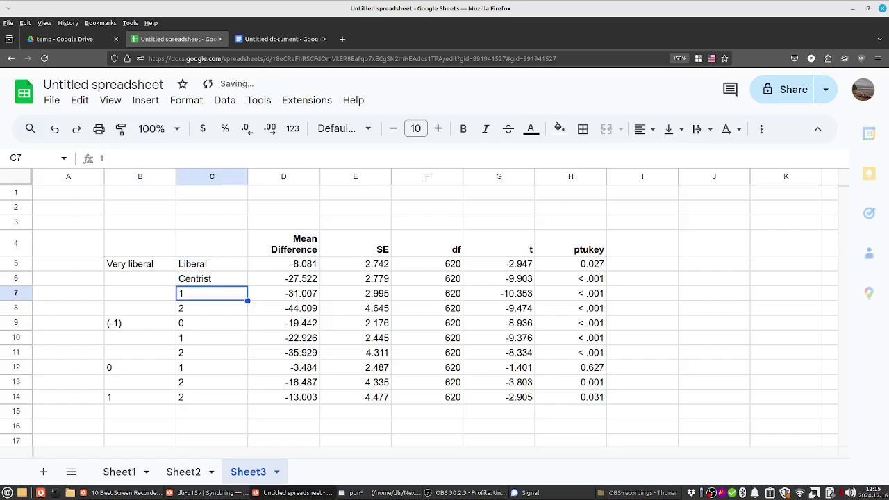
type("Conservative")
key("Return")
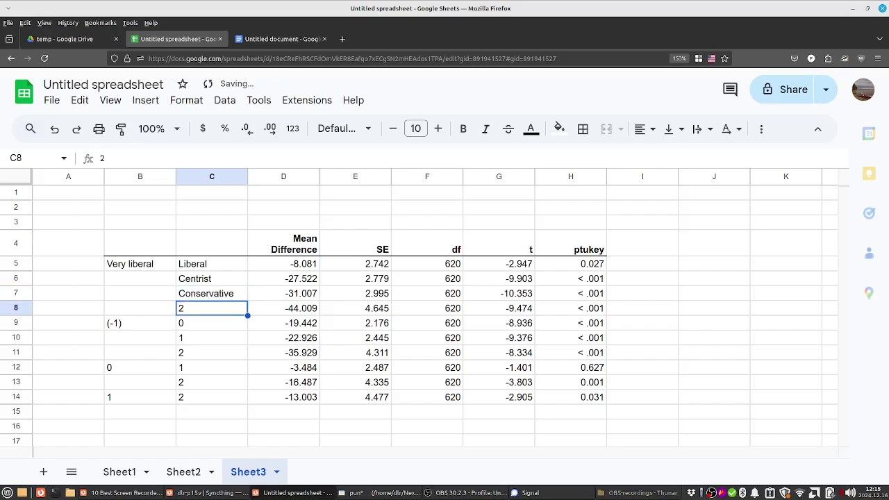
type("Very c")
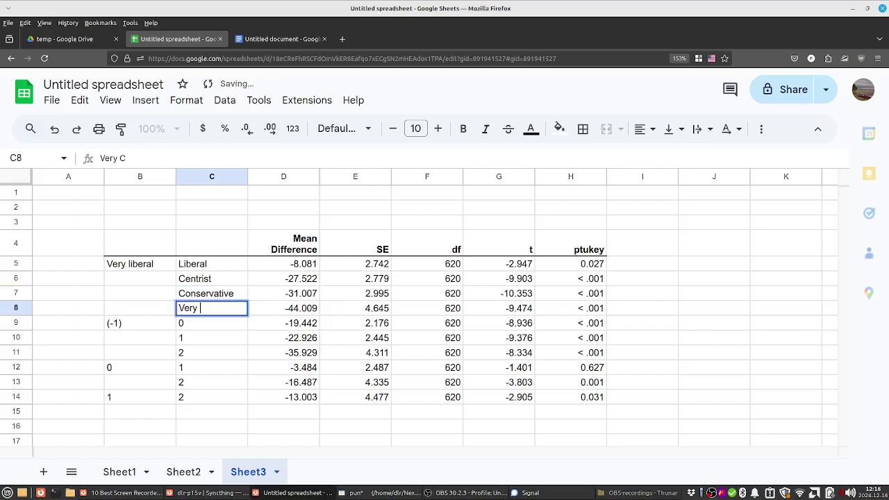
type("opnse")
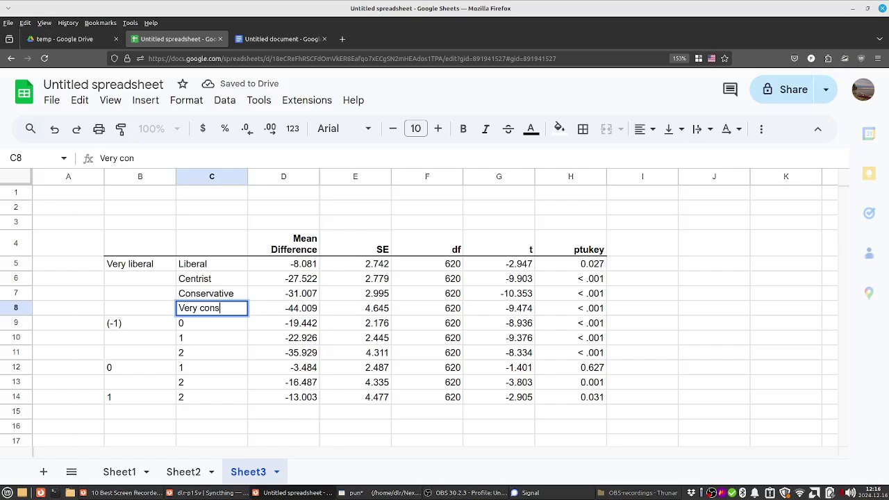
type("tive")
key("Return")
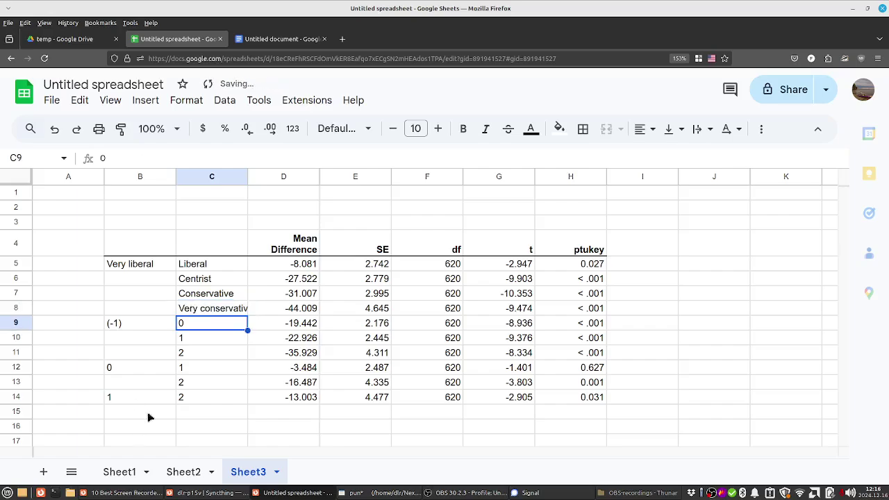
- Copy the labels Centrist, Conservative and Very conservative from C6:C8 into C9:C11
left_click_drag(204, 279, 205, 314)
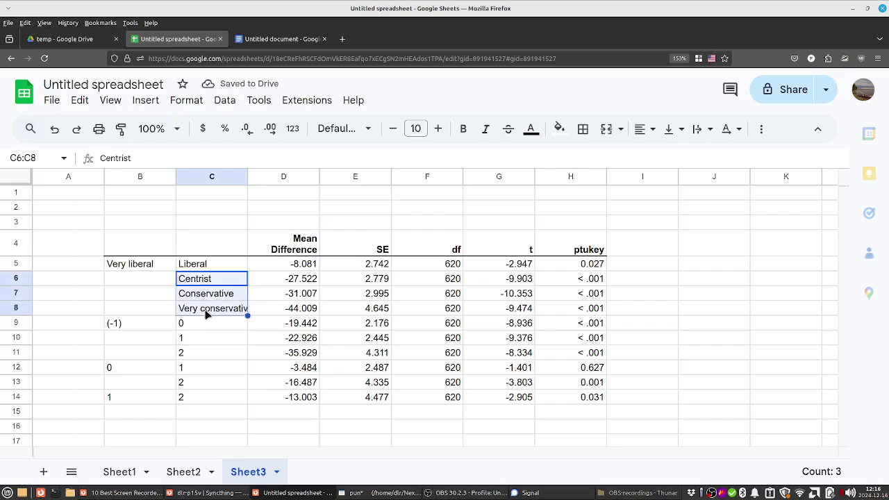
left_click(190, 330)
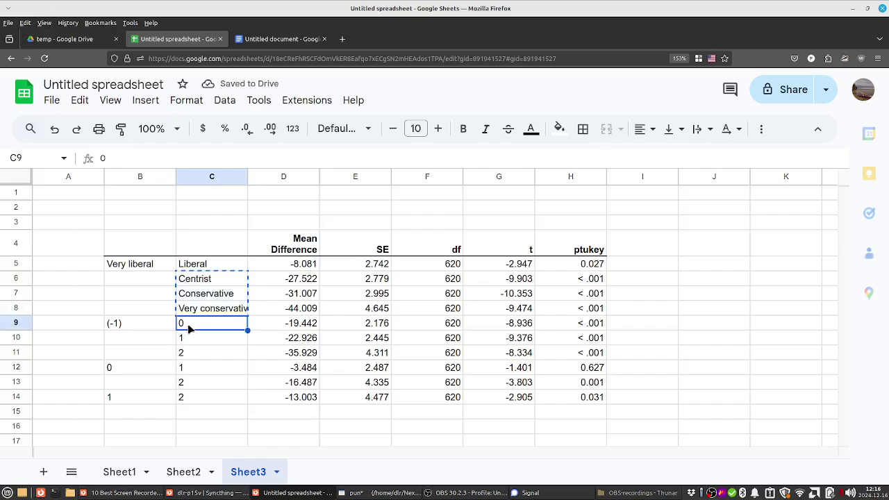
type("Centrist Conservative Very conservative")
left_click(206, 398)
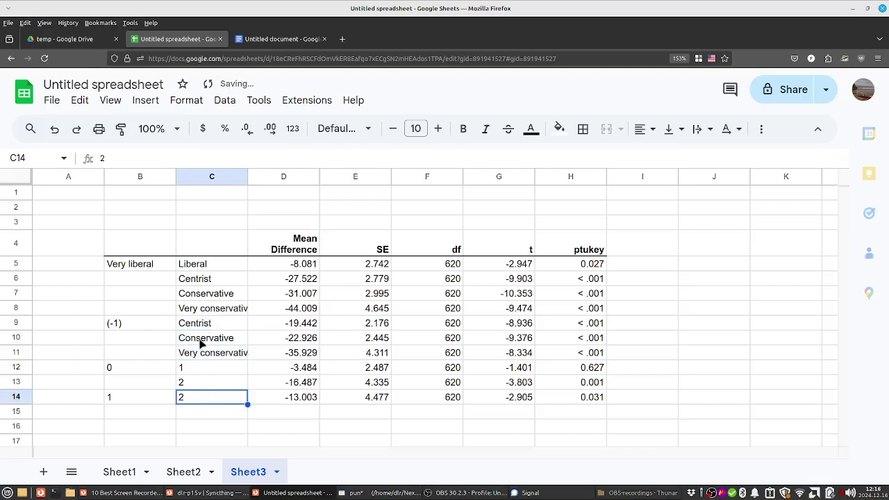
- Copy the Conservative and Very conservative labels into C12:C13, and Very conservative into C14
left_click_drag(201, 343, 202, 352)
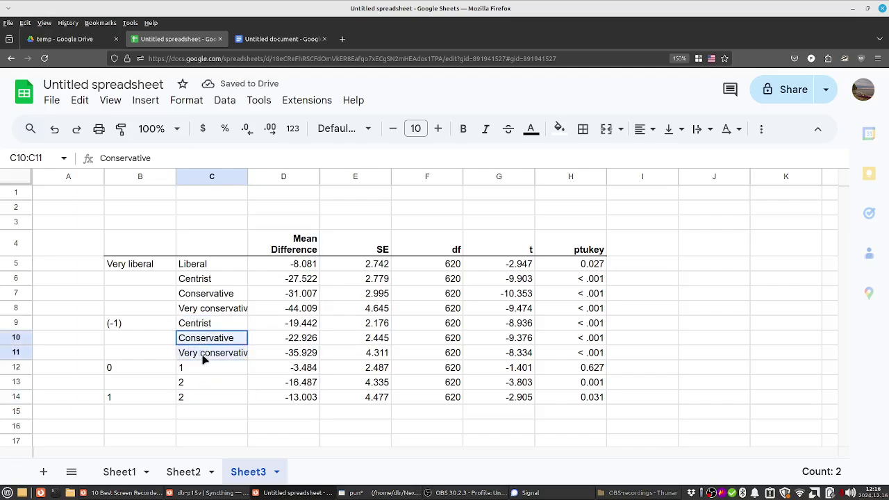
key("ctrl+c")
left_click(197, 369)
key("ctrl+v")
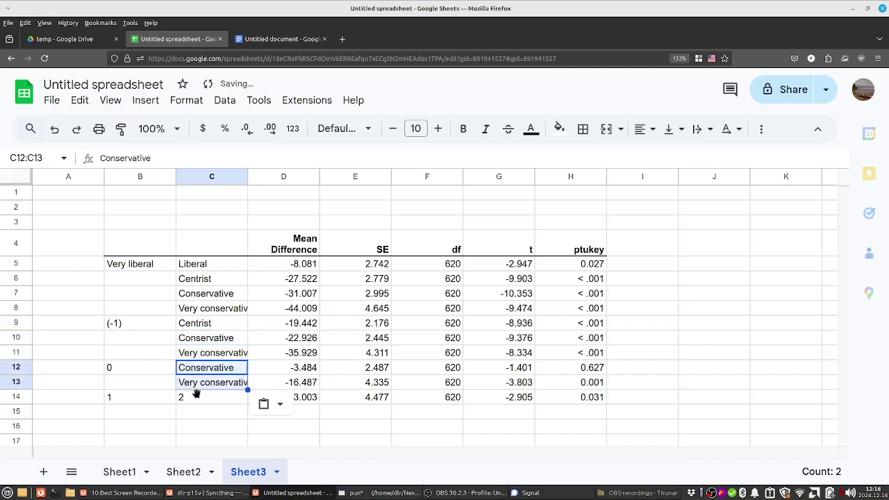
left_click(197, 382)
key("ctrl+c")
left_click(198, 398)
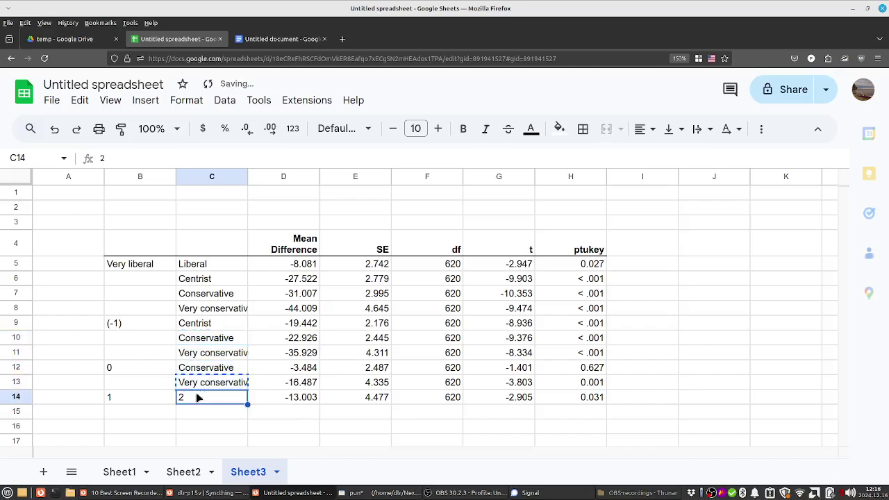
key("ctrl+v")
- Replace the group code in B9 with the Liberal label copied from C5
left_click(133, 323)
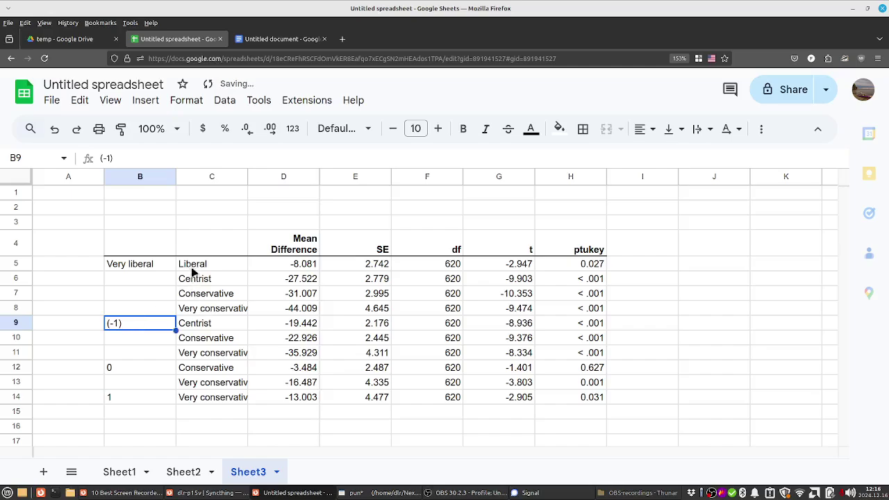
left_click(195, 272)
key("ctrl+c")
left_click(143, 325)
key("ctrl+v")
left_click(124, 384)
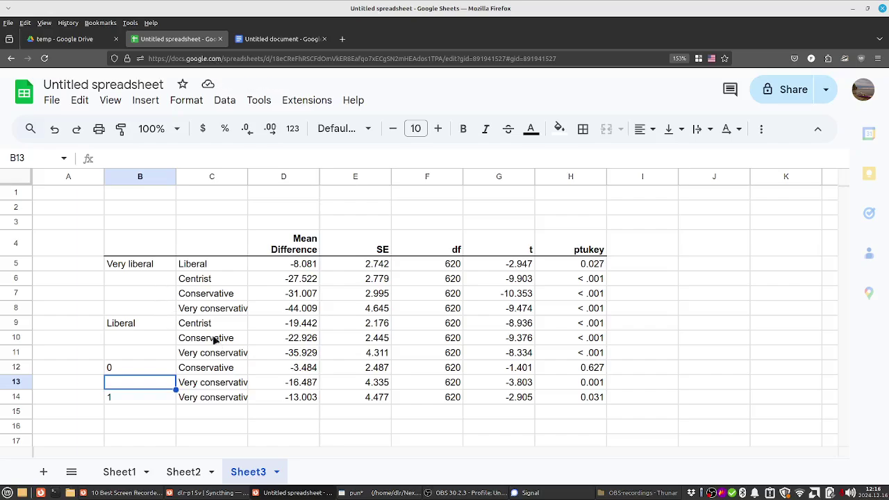
- Fit the widths of columns C through H to their contents, leaving a little extra room in columns C and E through H
double_click(247, 178)
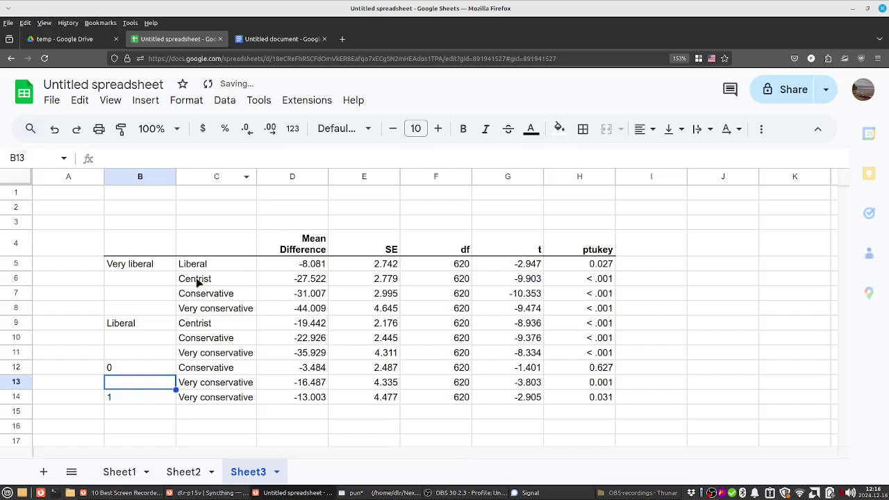
left_click_drag(256, 176, 261, 176)
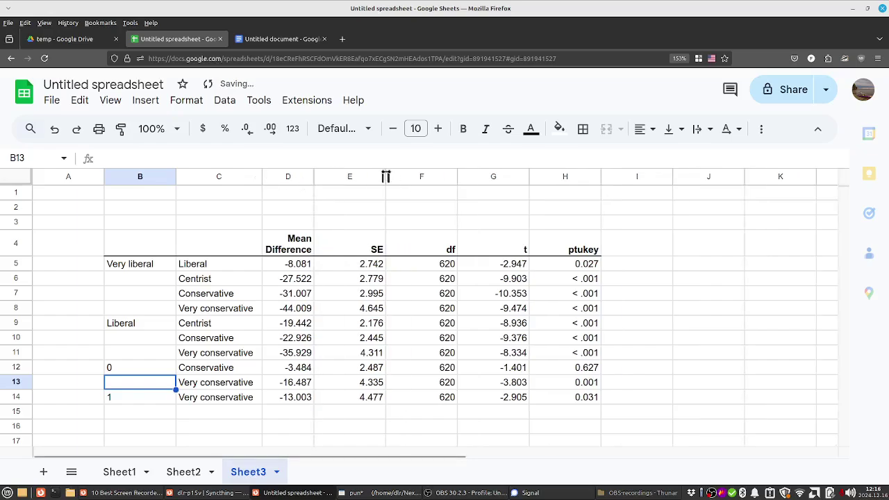
double_click(385, 176)
double_click(414, 176)
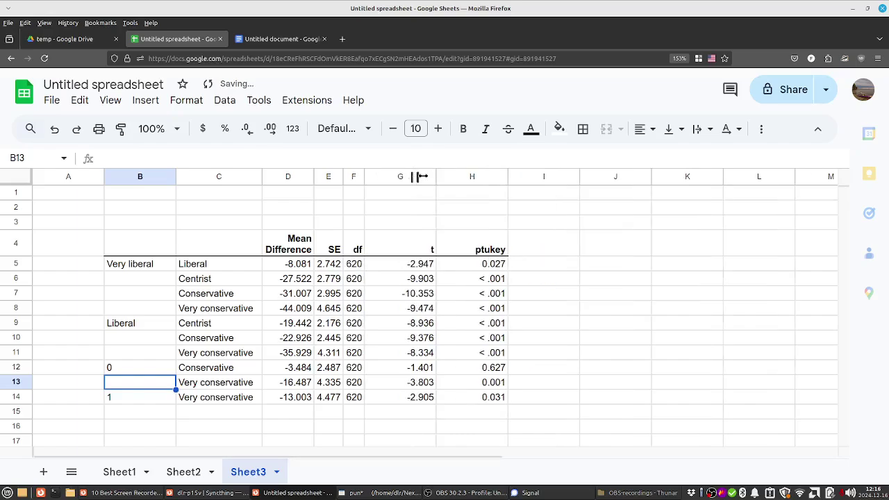
double_click(435, 176)
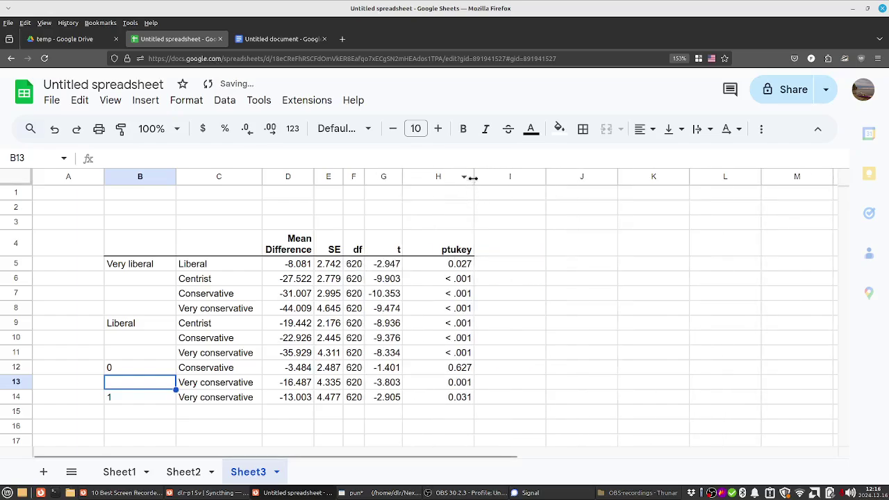
double_click(473, 176)
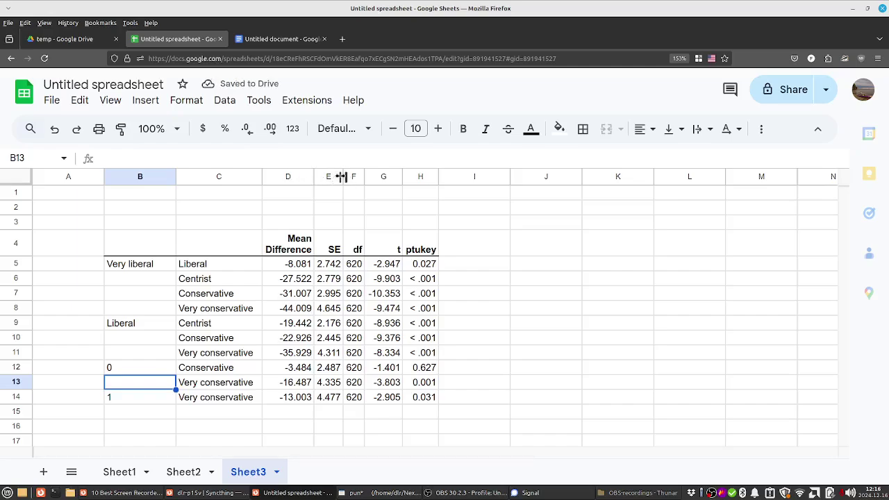
left_click_drag(342, 177, 472, 178)
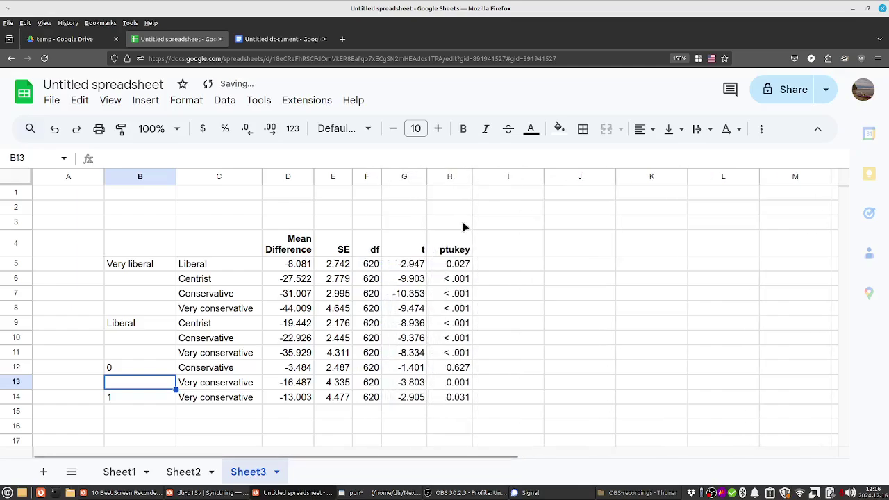
- Replace the group code in B12 with Centrist and the one in B14 with Conservative, copying the labels from column C
left_click(111, 369)
left_click(211, 325)
key("ctrl+c")
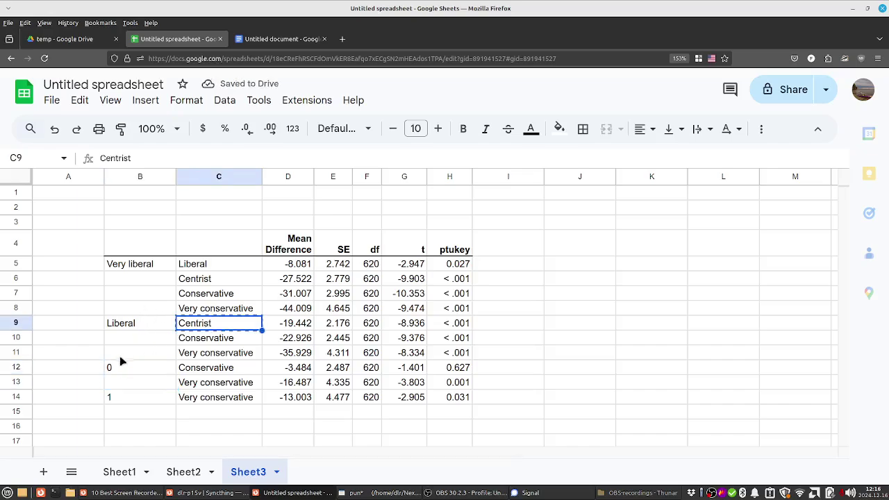
left_click(122, 372)
key("ctrl+v")
left_click(200, 372)
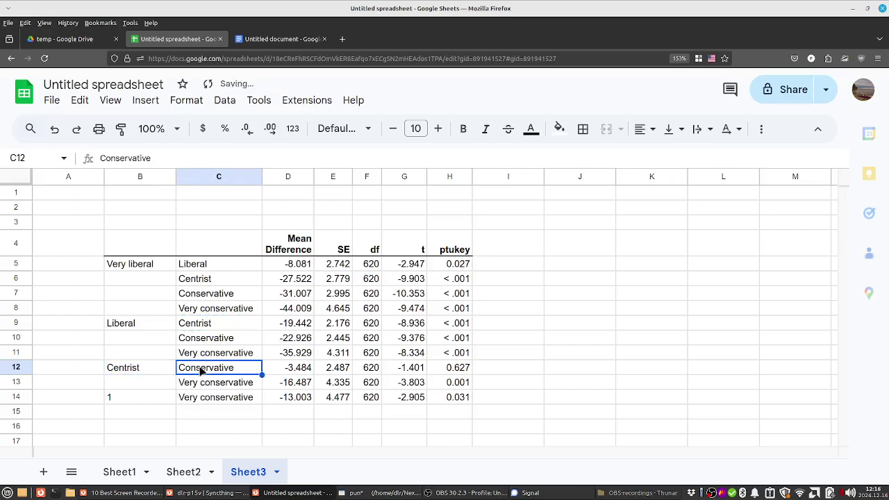
key("ctrl+c")
left_click(132, 401)
key("ctrl+v")
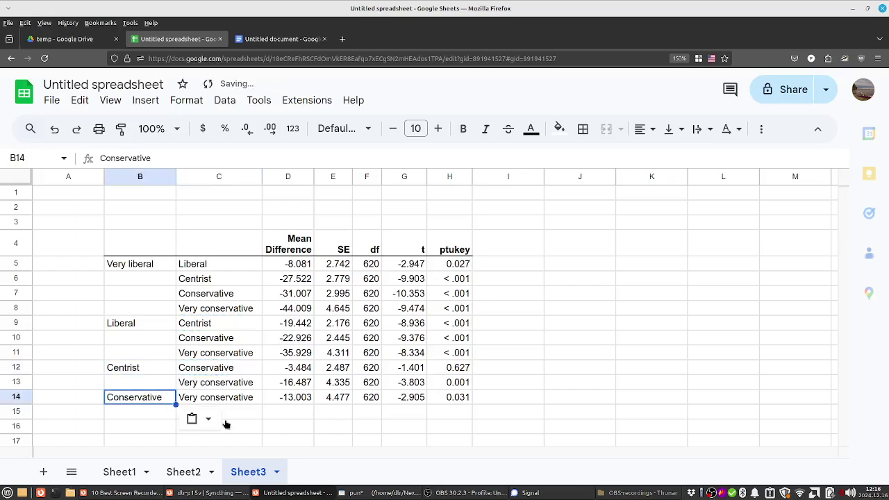
left_click(250, 428)
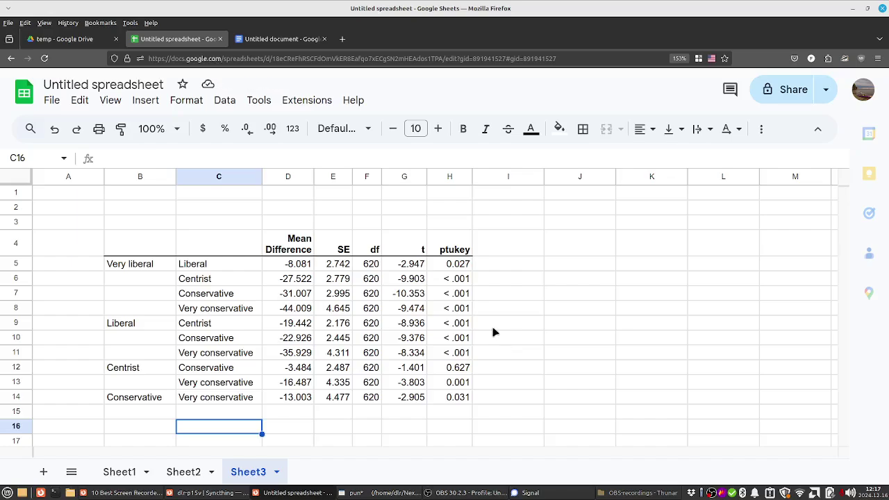
- Bold the "< .001" p-values in H6:H11 of the ptukey column
left_click(484, 296)
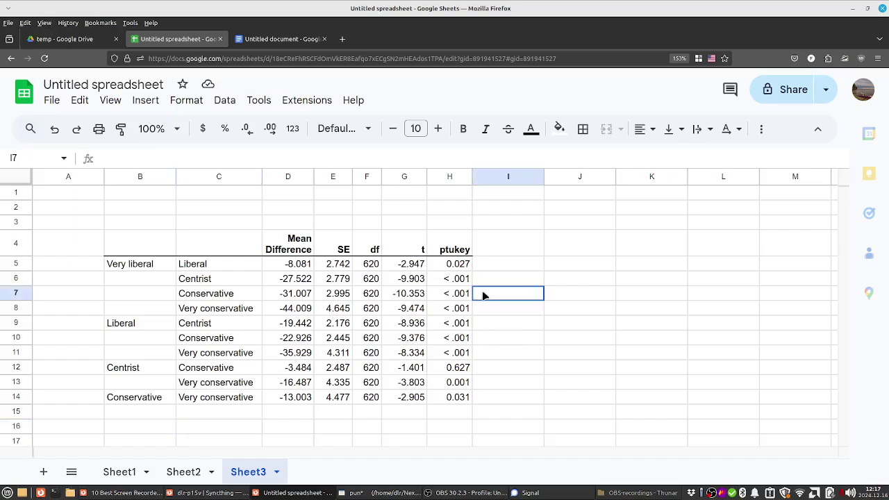
left_click(368, 280)
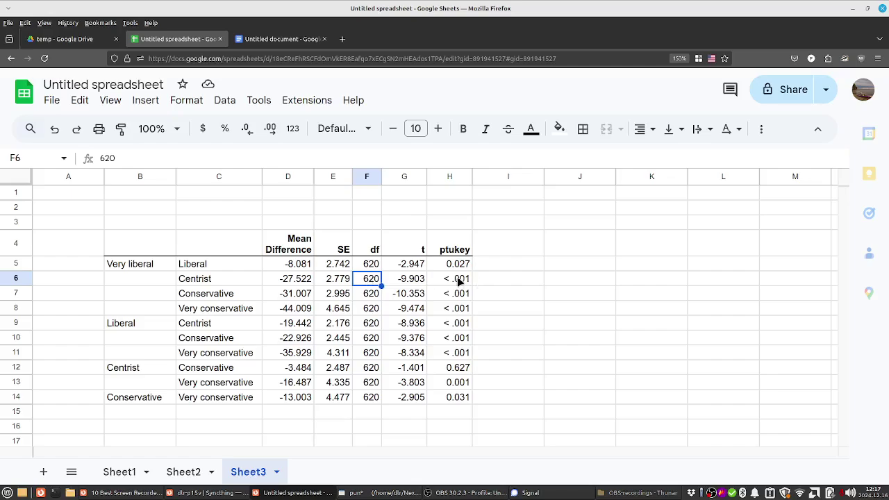
left_click_drag(458, 279, 469, 353)
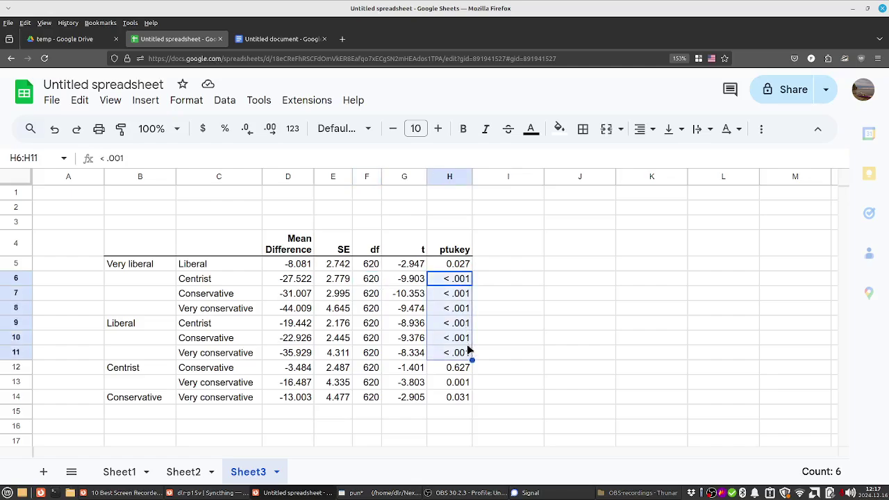
key("ctrl+b")
left_click(498, 285)
- Bold the p-values in cells H5 and H13 of the ptukey column
left_click(463, 263)
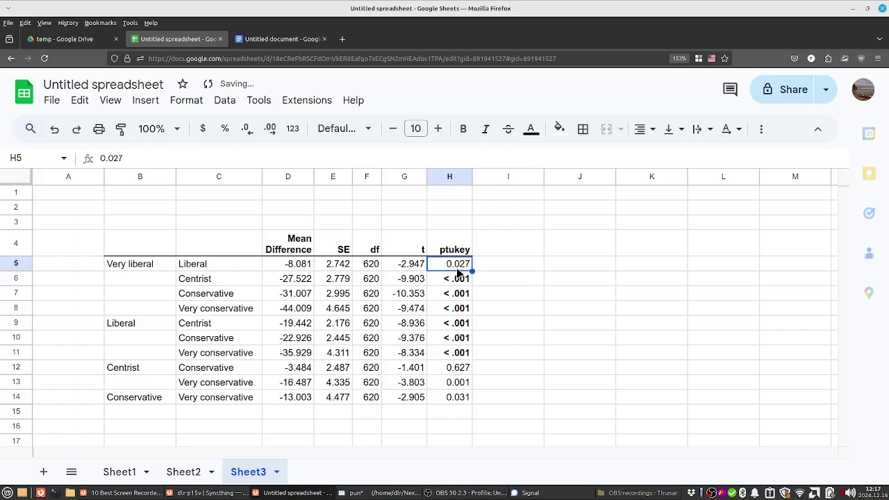
key("ctrl+b")
left_click(491, 332)
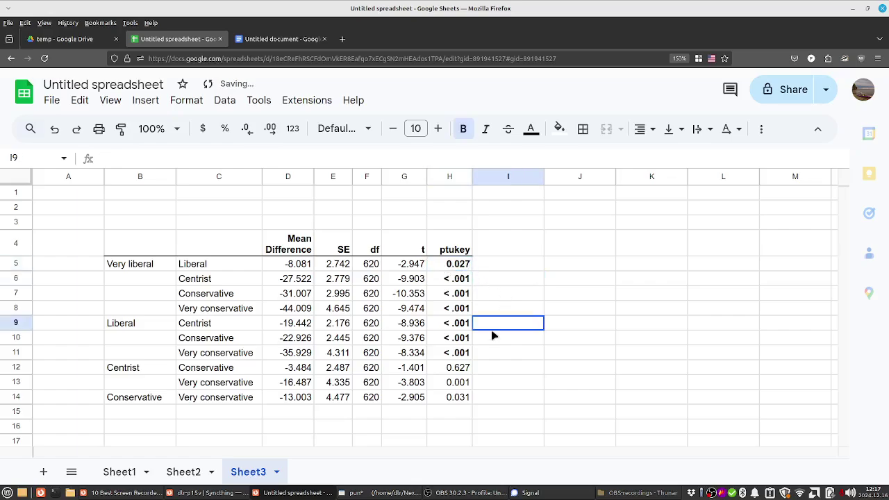
left_click(462, 382)
key("ctrl+b")
left_click(521, 398)
left_click(460, 265)
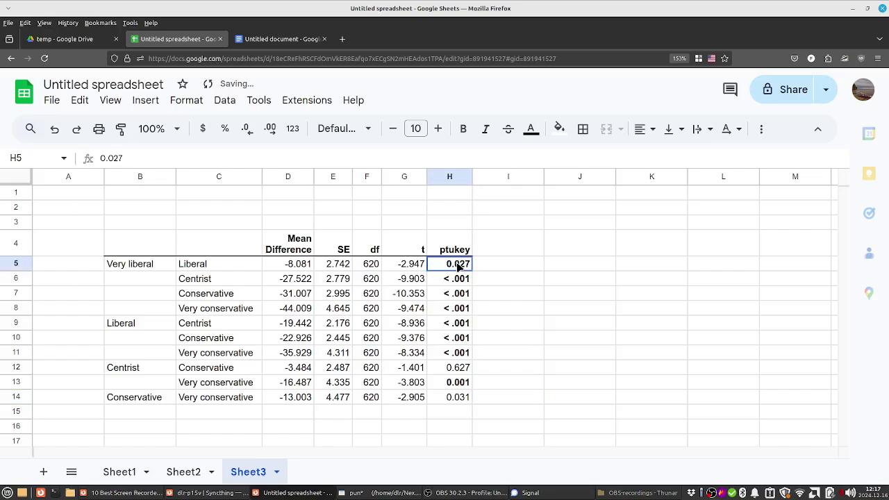
left_click(467, 386)
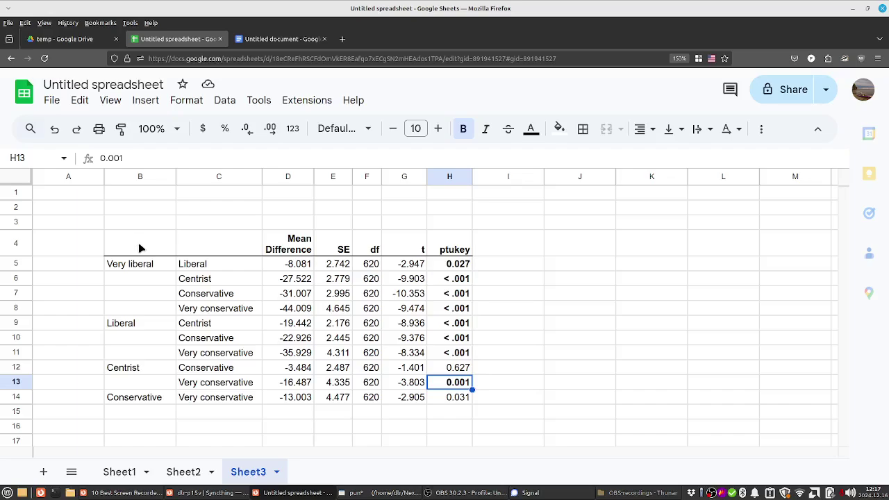
- Copy the post hoc table B4:H14 and paste it unlinked under the Table 3 caption in the Google Docs report
left_click_drag(139, 248, 464, 401)
key("ctrl+c")
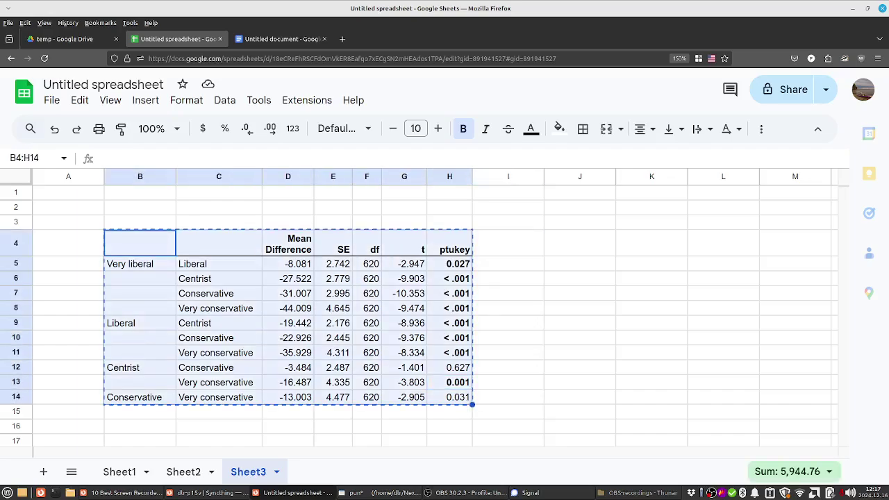
key("alt+Tab")
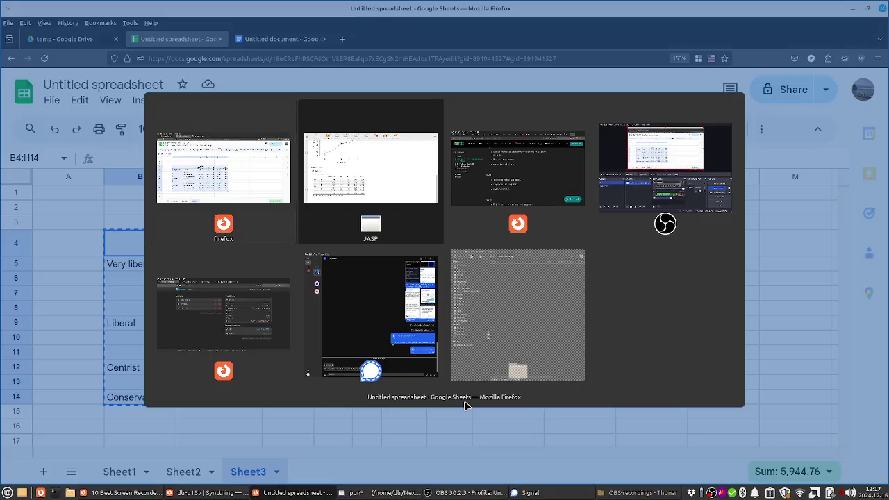
key("ctrl+Tab")
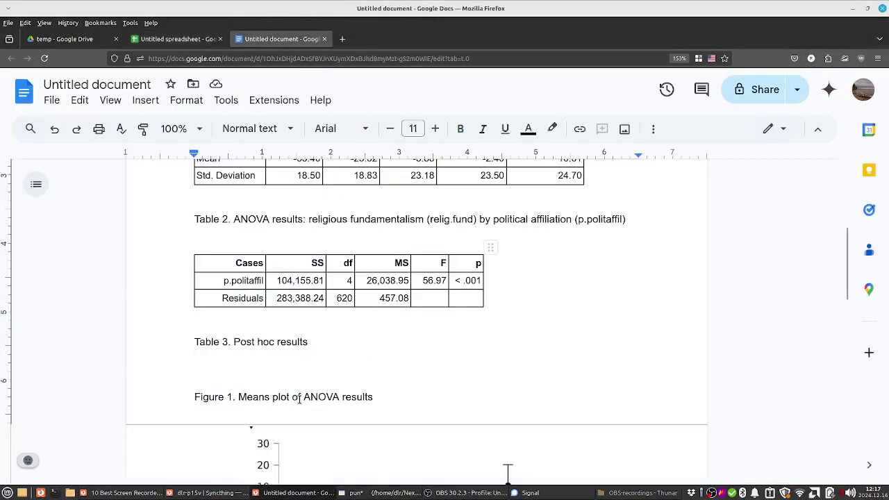
key("ctrl+v")
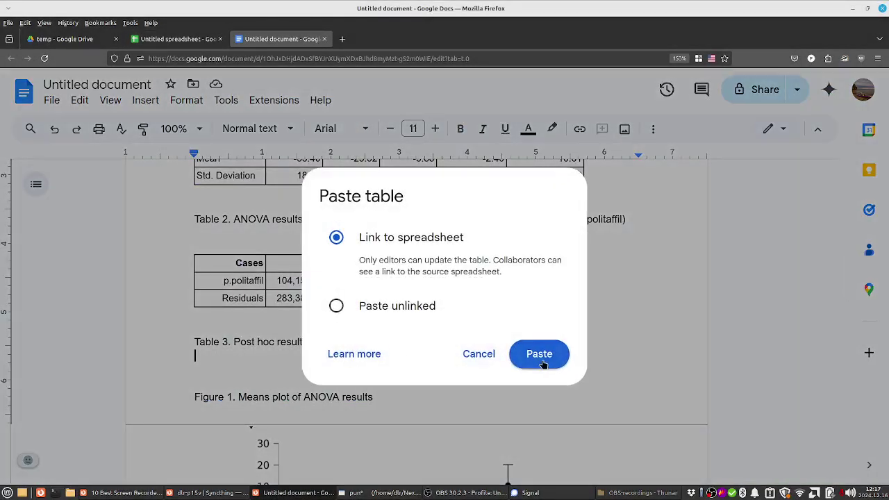
left_click(353, 309)
left_click(538, 355)
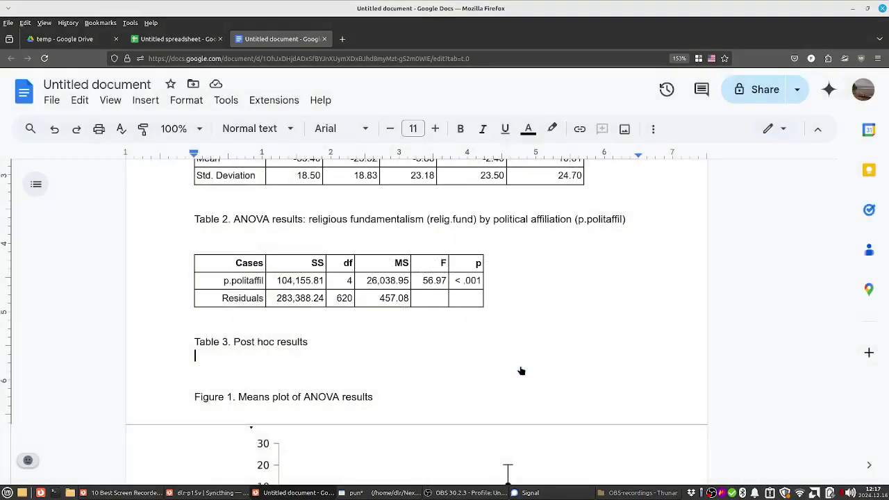
- Move the Figure 1 caption and its means plot to just below the Table 2 ANOVA results, above the Table 3 caption
scroll(520, 368, "down", 5)
scroll(520, 368, "up", 8)
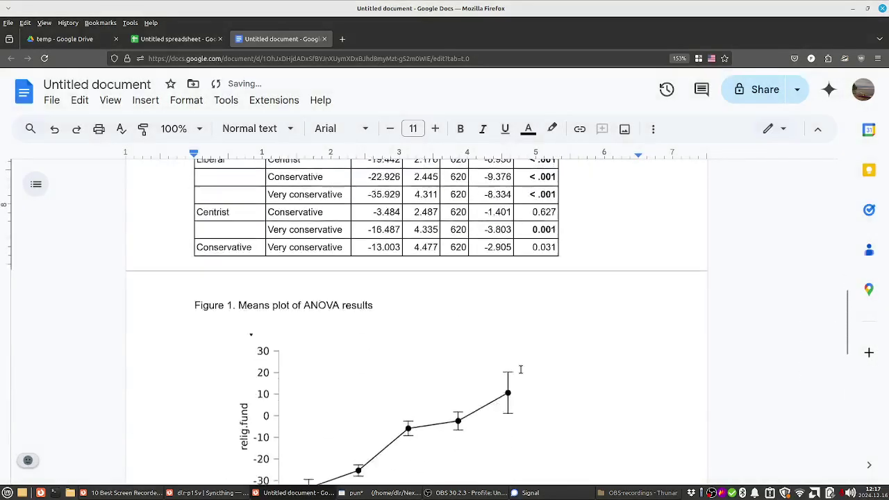
scroll(486, 367, "down", 7)
scroll(414, 351, "up", 3)
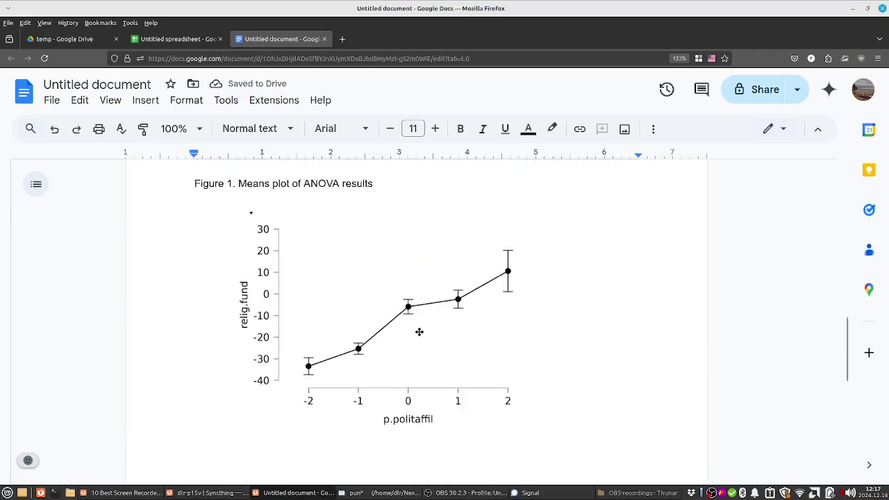
left_click_drag(192, 350, 599, 349)
key("Delete")
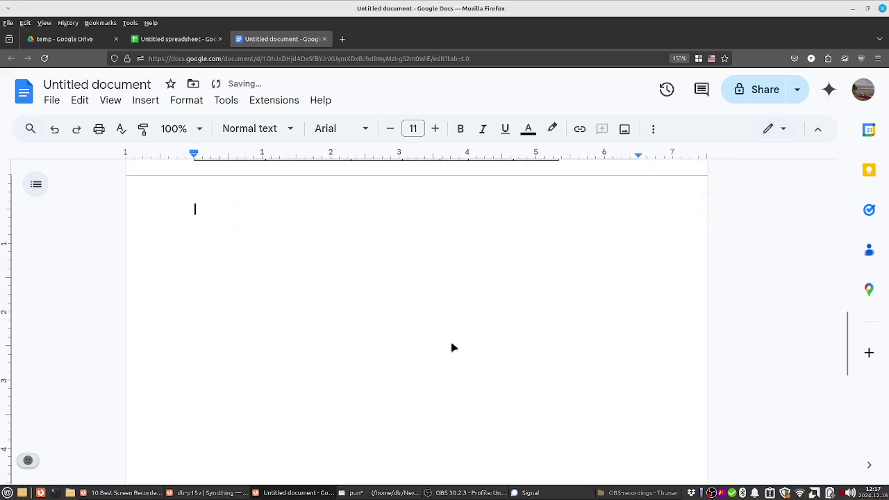
scroll(452, 347, "up", 8)
left_click(314, 379)
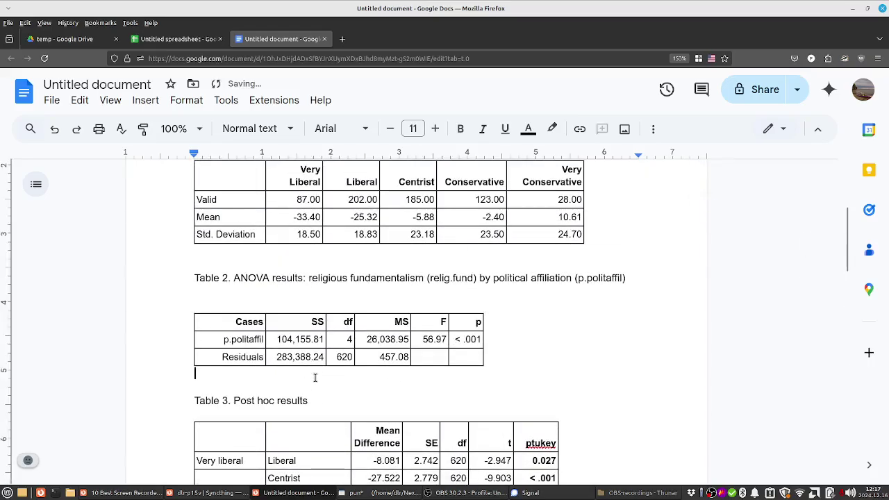
key("ctrl+v")
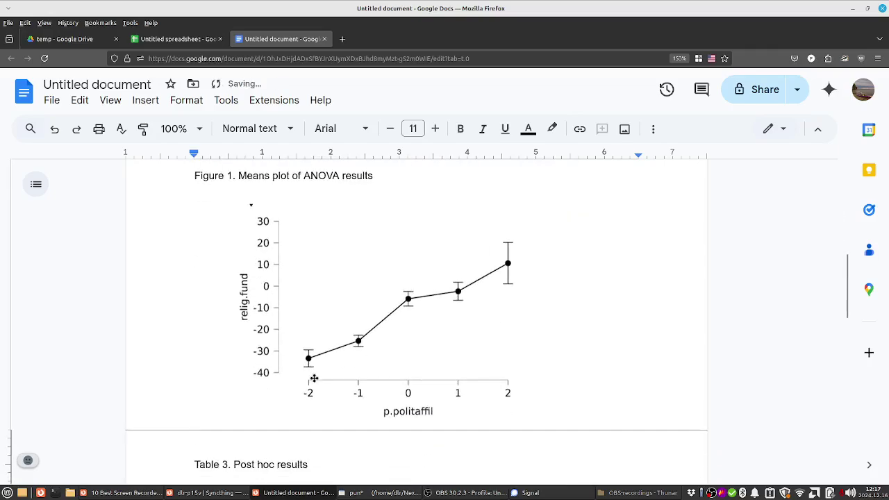
- Add the line "Note. -2 = Very liberal, -1 = Liberal…" below the means plot, followed by a blank line before Table 3
scroll(306, 385, "up", 2)
scroll(304, 389, "down", 4)
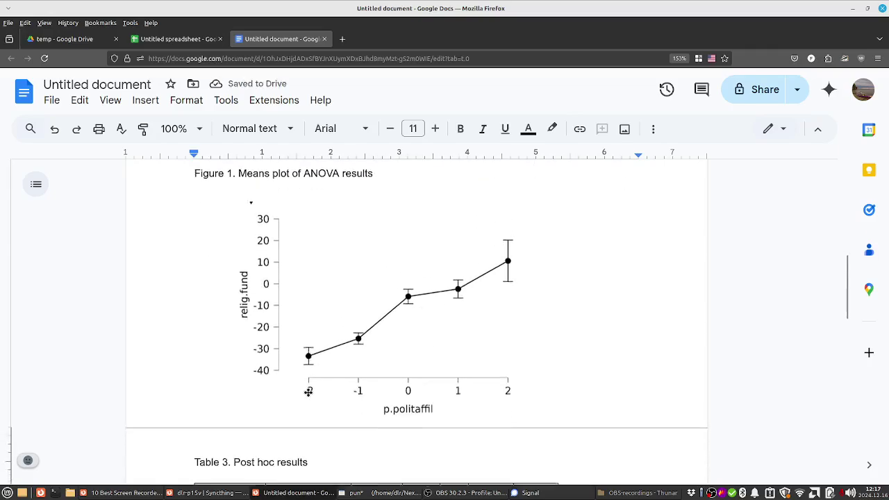
scroll(340, 234, "up", 4)
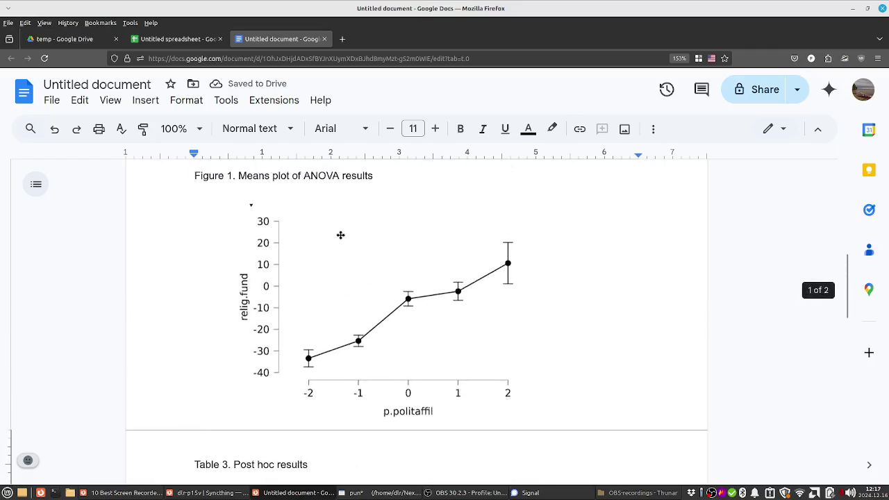
scroll(546, 395, "down", 3)
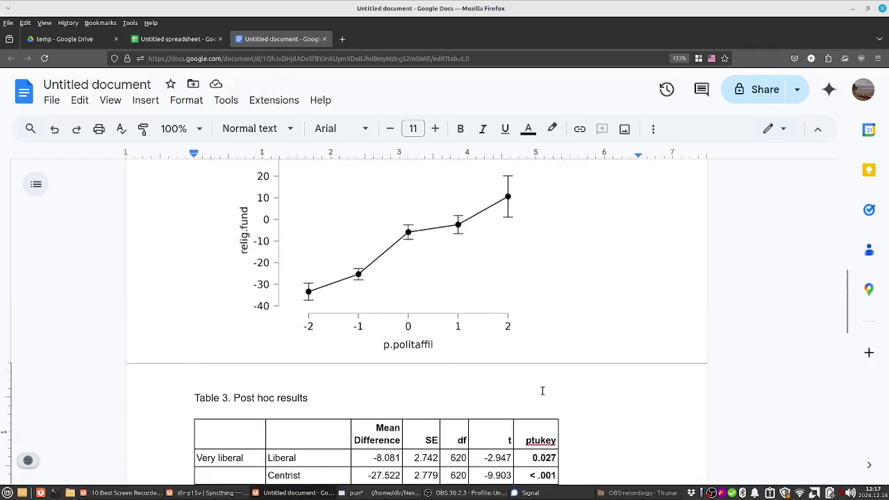
type("Nte")
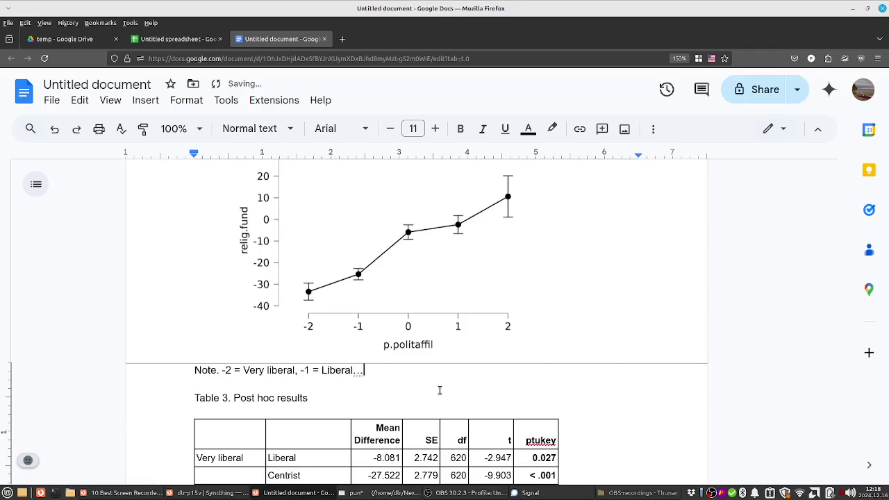
key("Return")
scroll(490, 357, "down", 5)
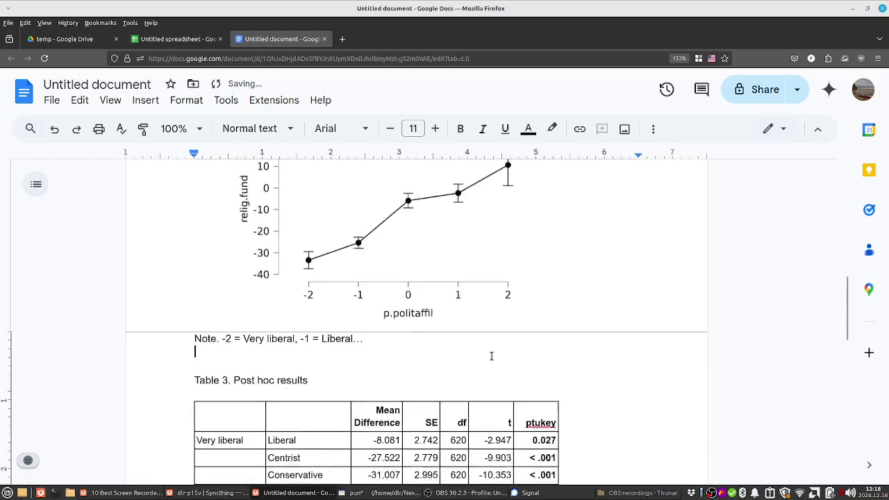